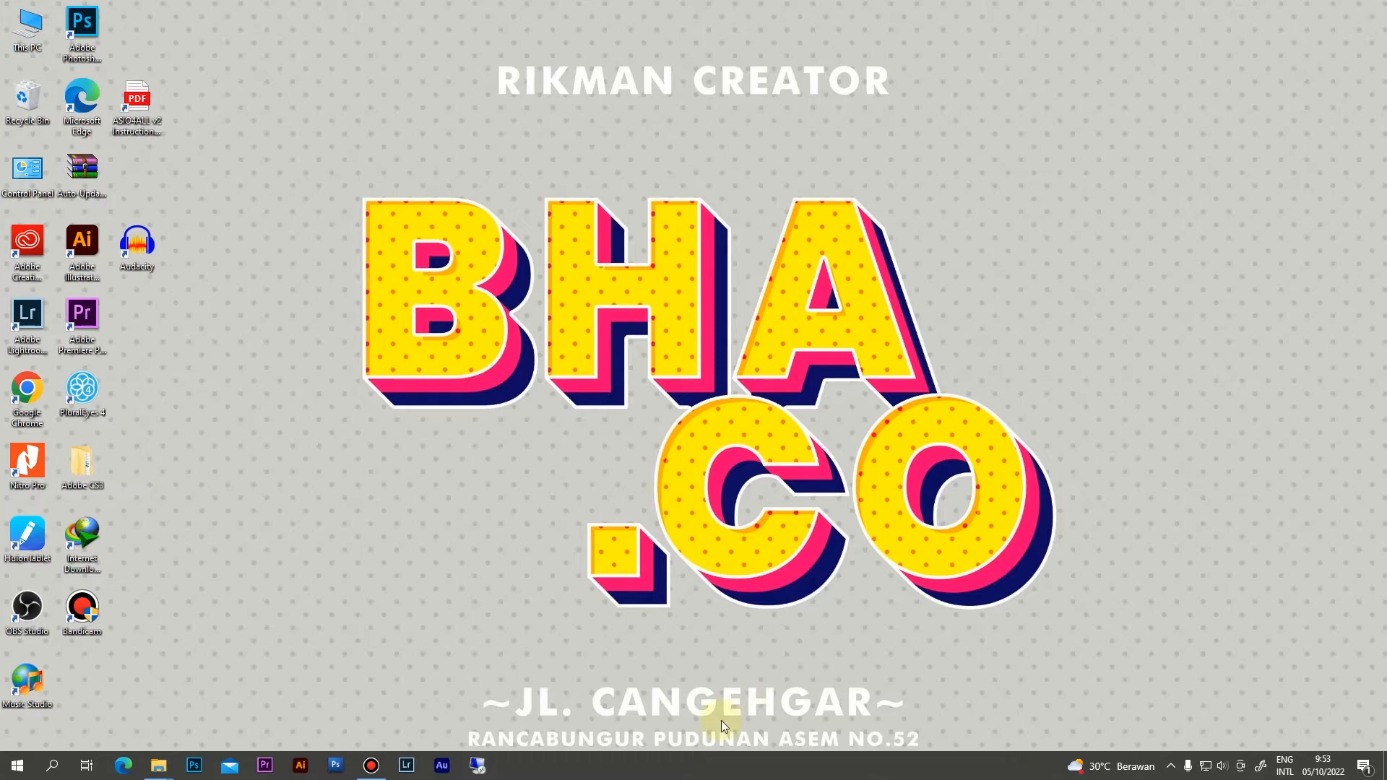
View the example image 6601485 copy.jpg from the 90s-style-text-effect.jpg folder and return to the desktop
mouse_move(165, 774)
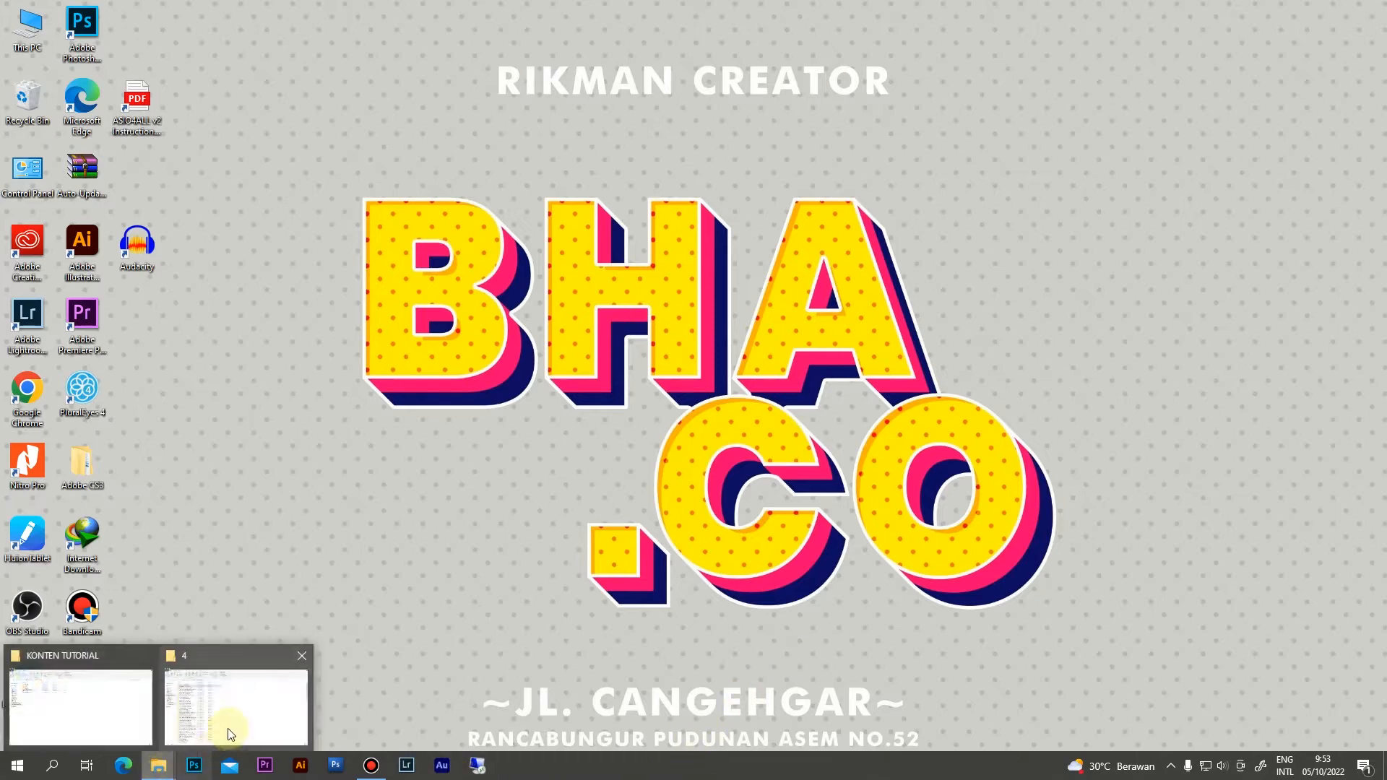
left_click(228, 728)
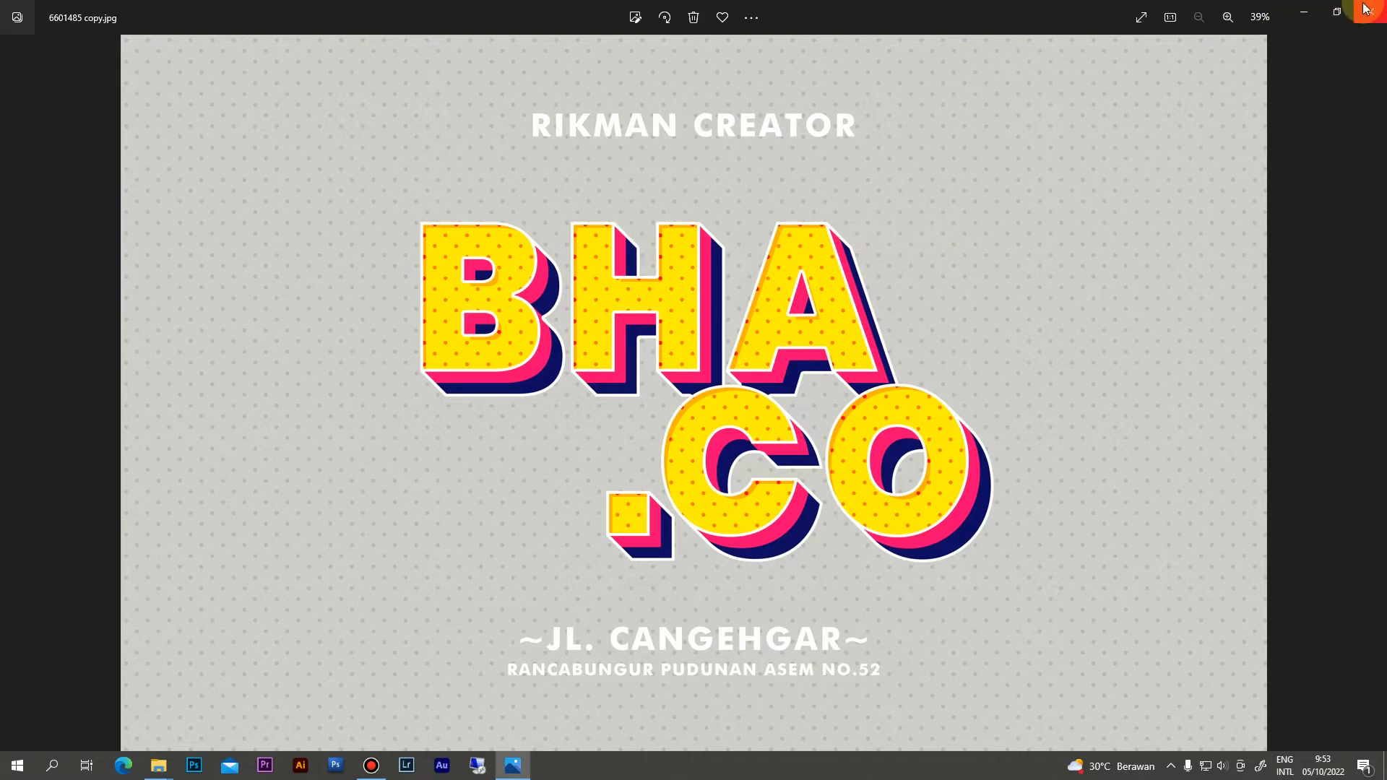
left_click(1367, 16)
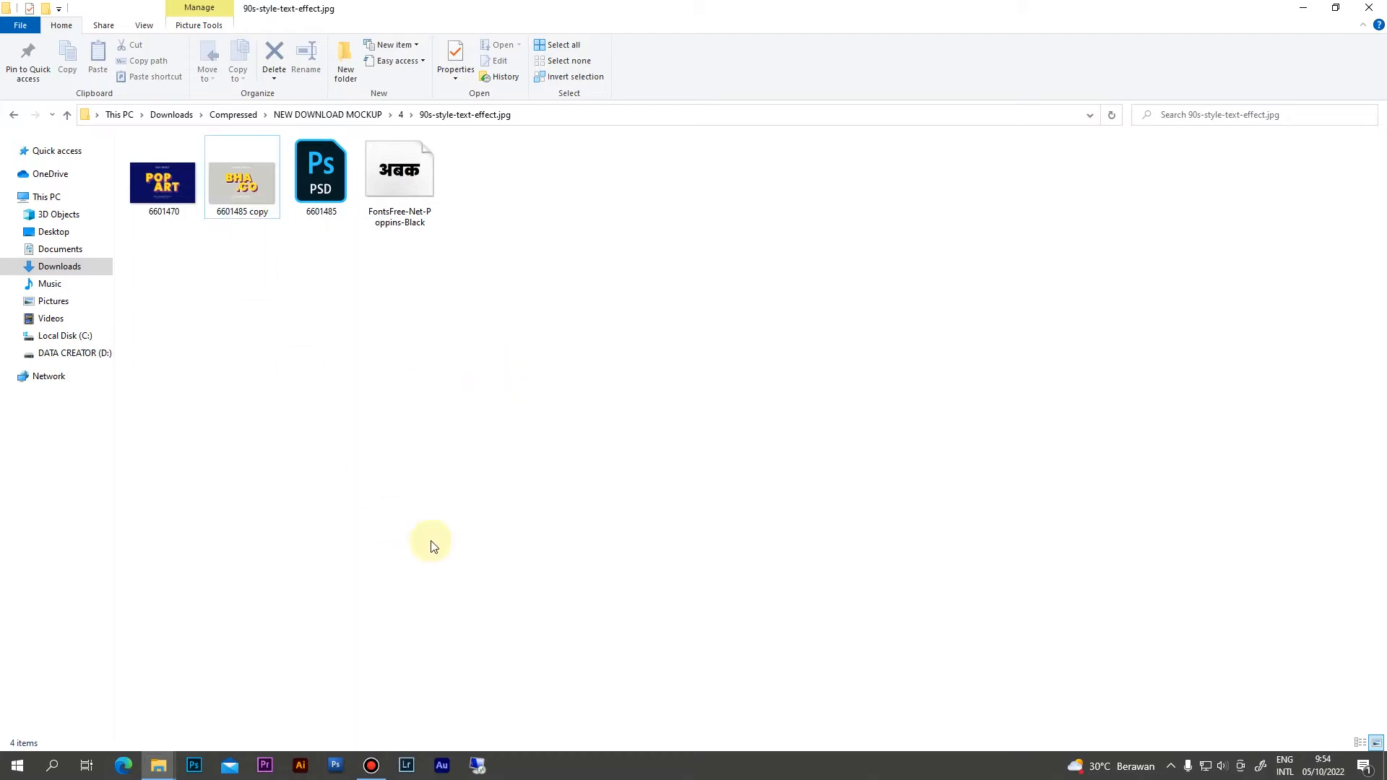
left_click(1316, 10)
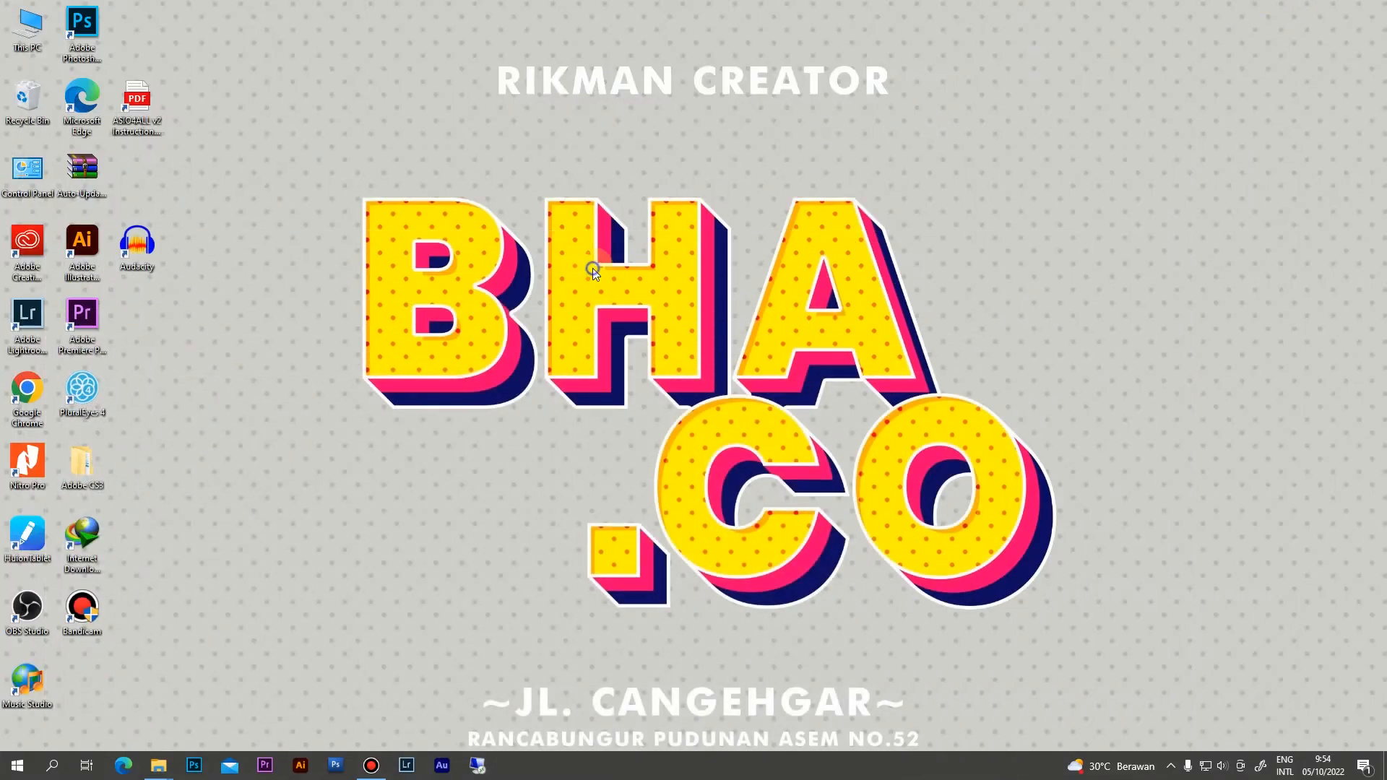
right_click(593, 271)
left_click(613, 317)
right_click(230, 236)
right_click(230, 263)
left_click(256, 317)
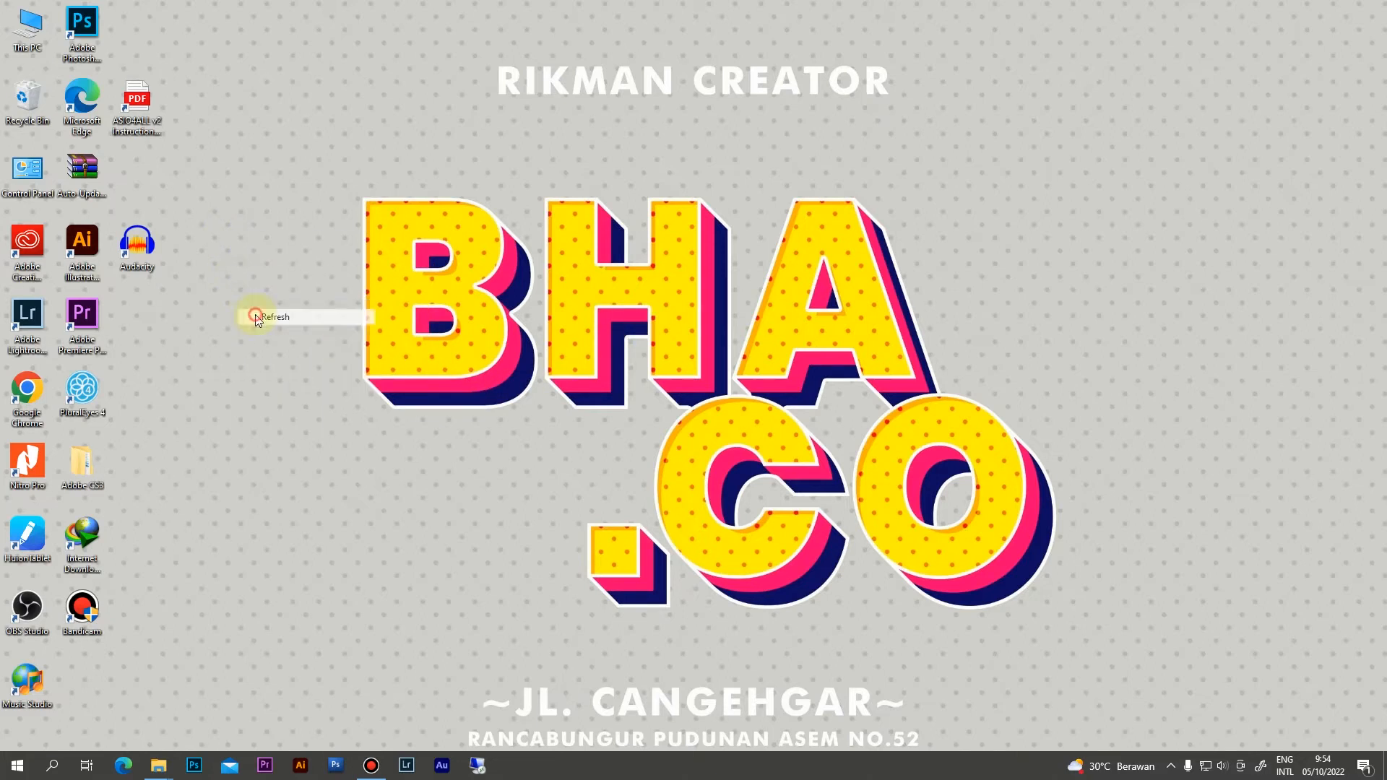
right_click(256, 318)
left_click(267, 349)
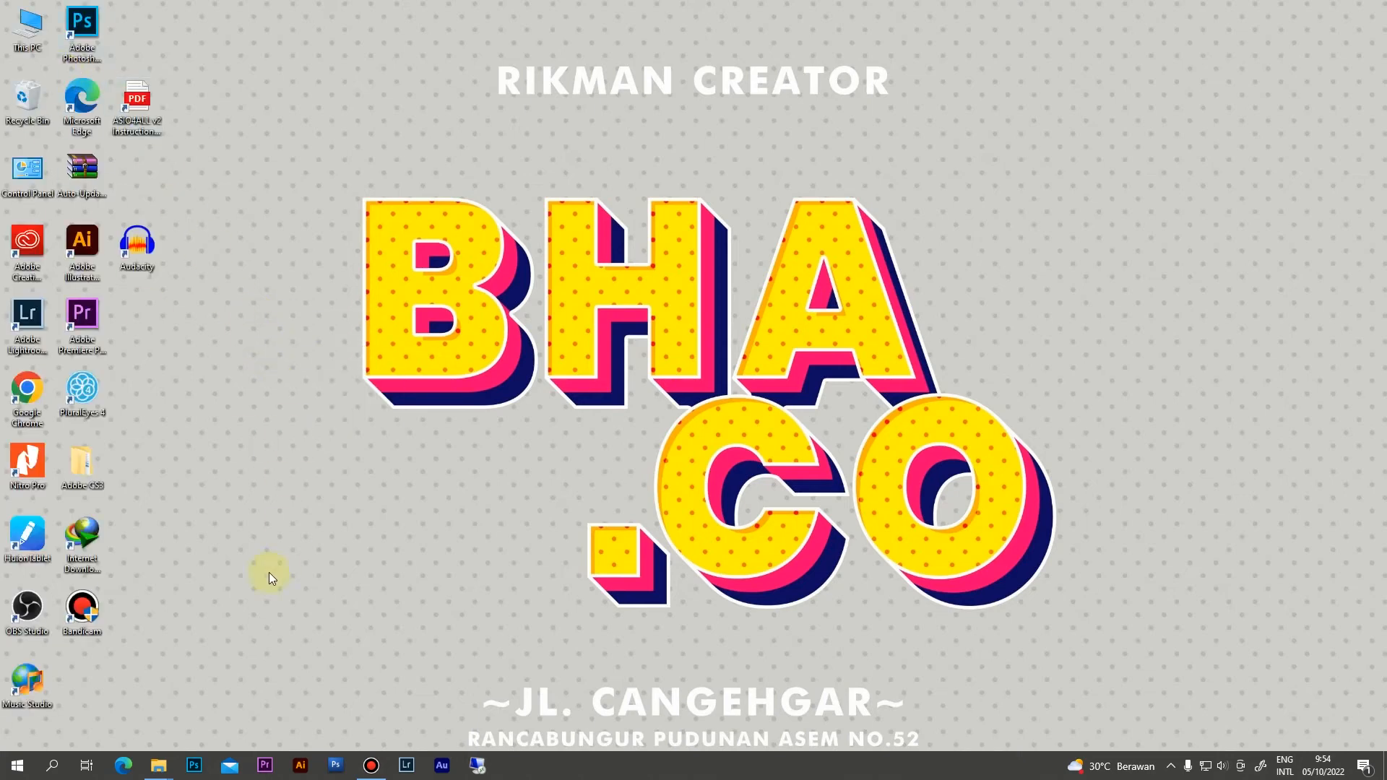
Launch Photoshop and open the 6601485 PSD file from the 90s-style-text-effect.jpg folder in it
left_click(194, 765)
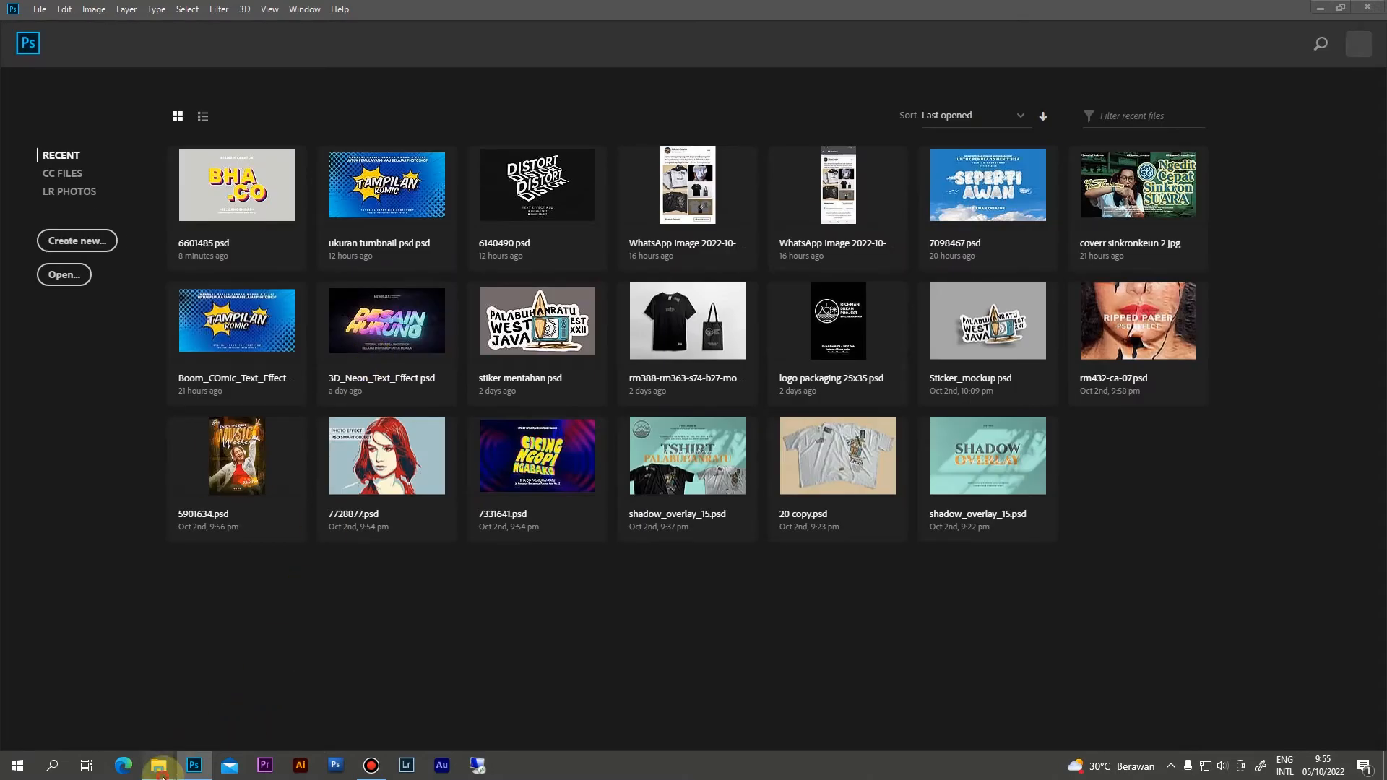
mouse_move(160, 765)
left_click(101, 724)
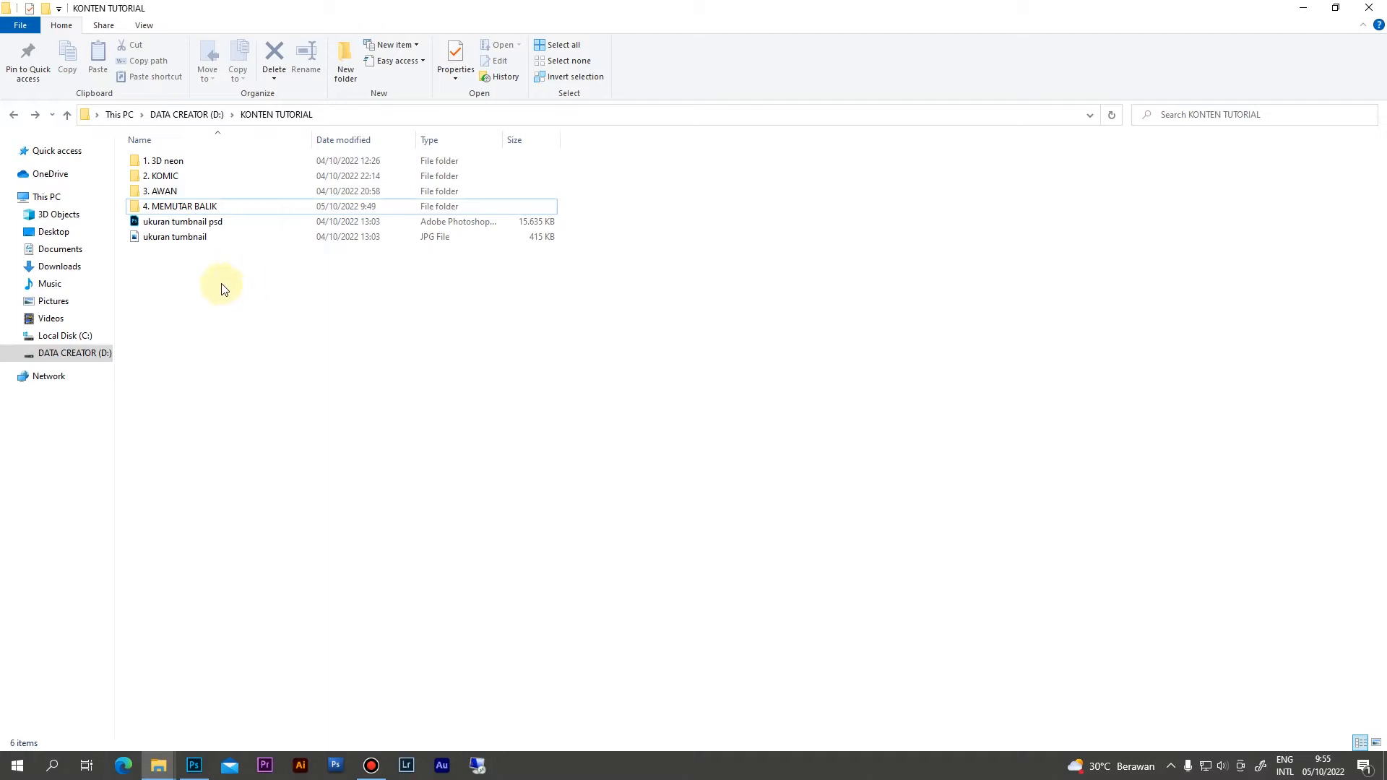
mouse_move(155, 767)
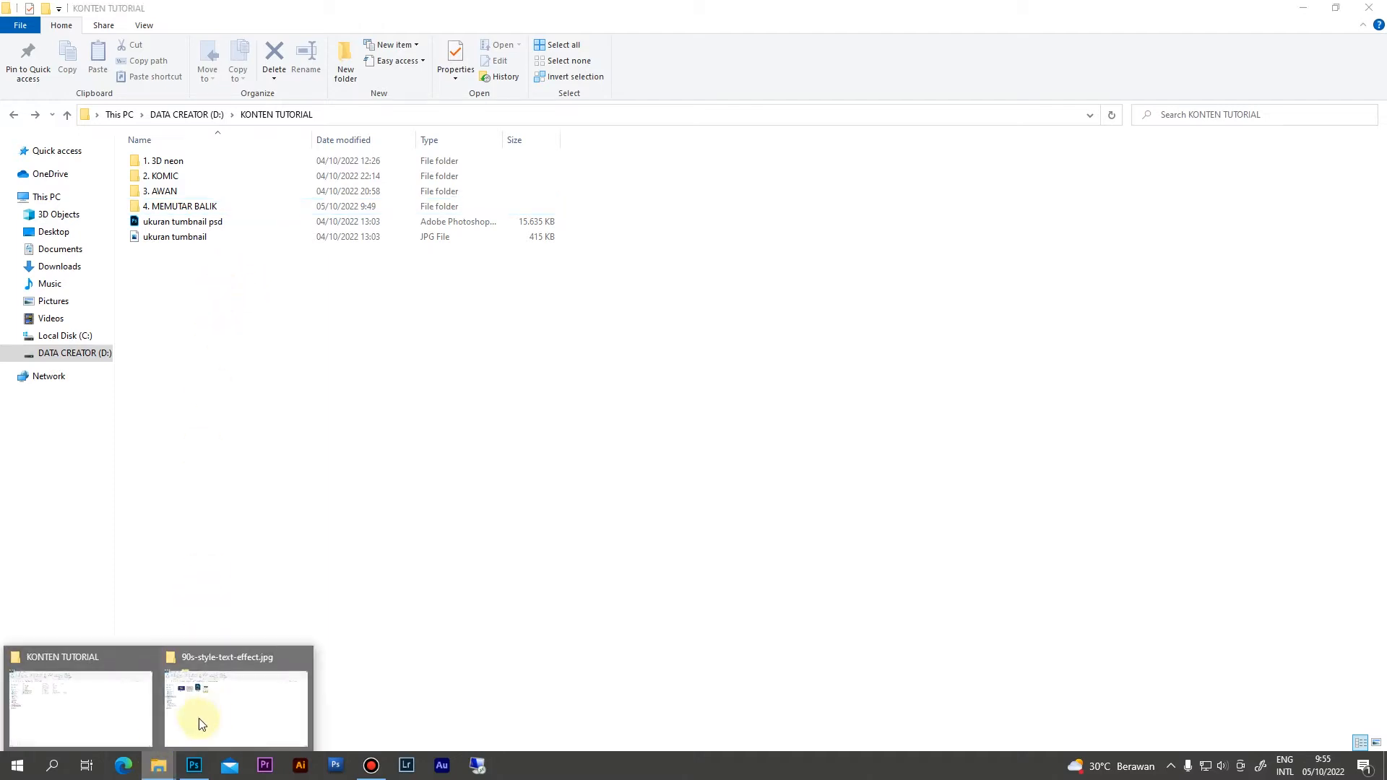
left_click(206, 712)
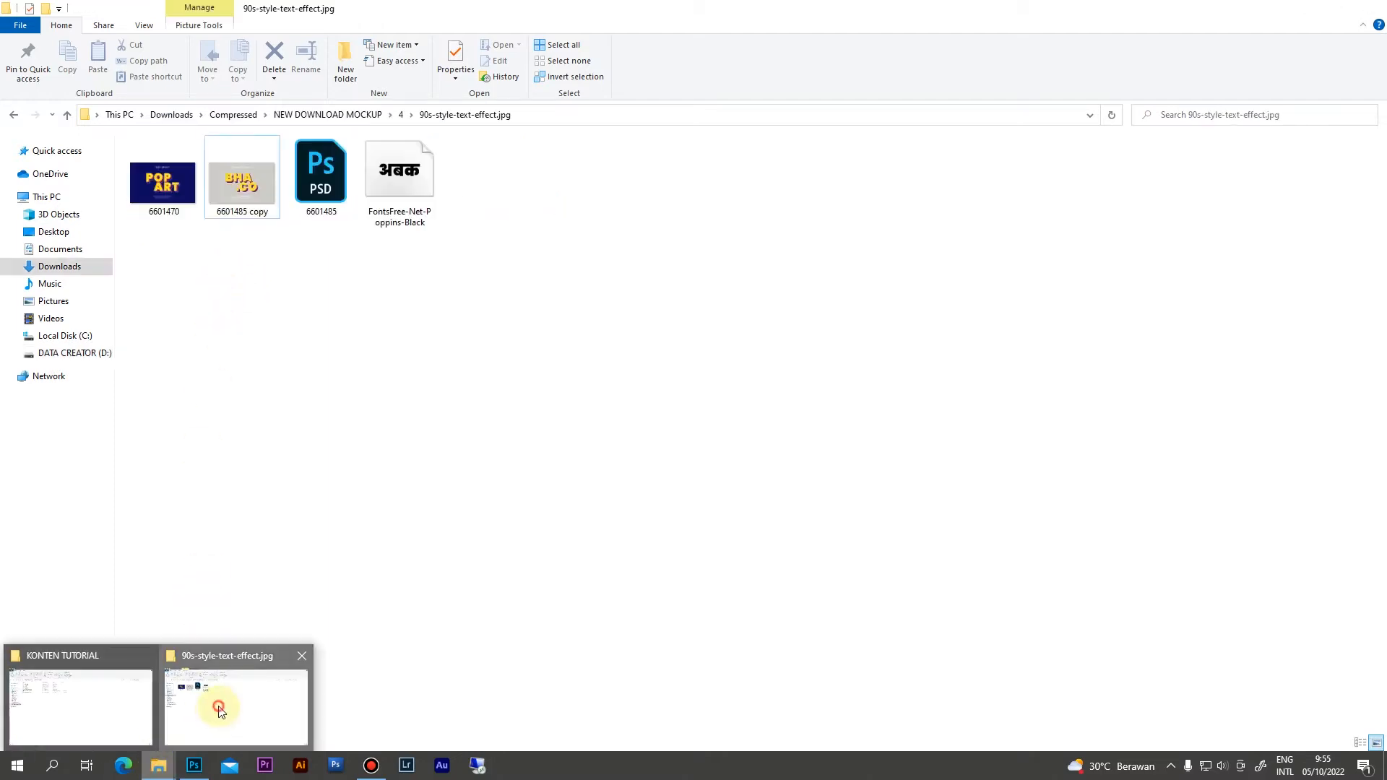
double_click(320, 175)
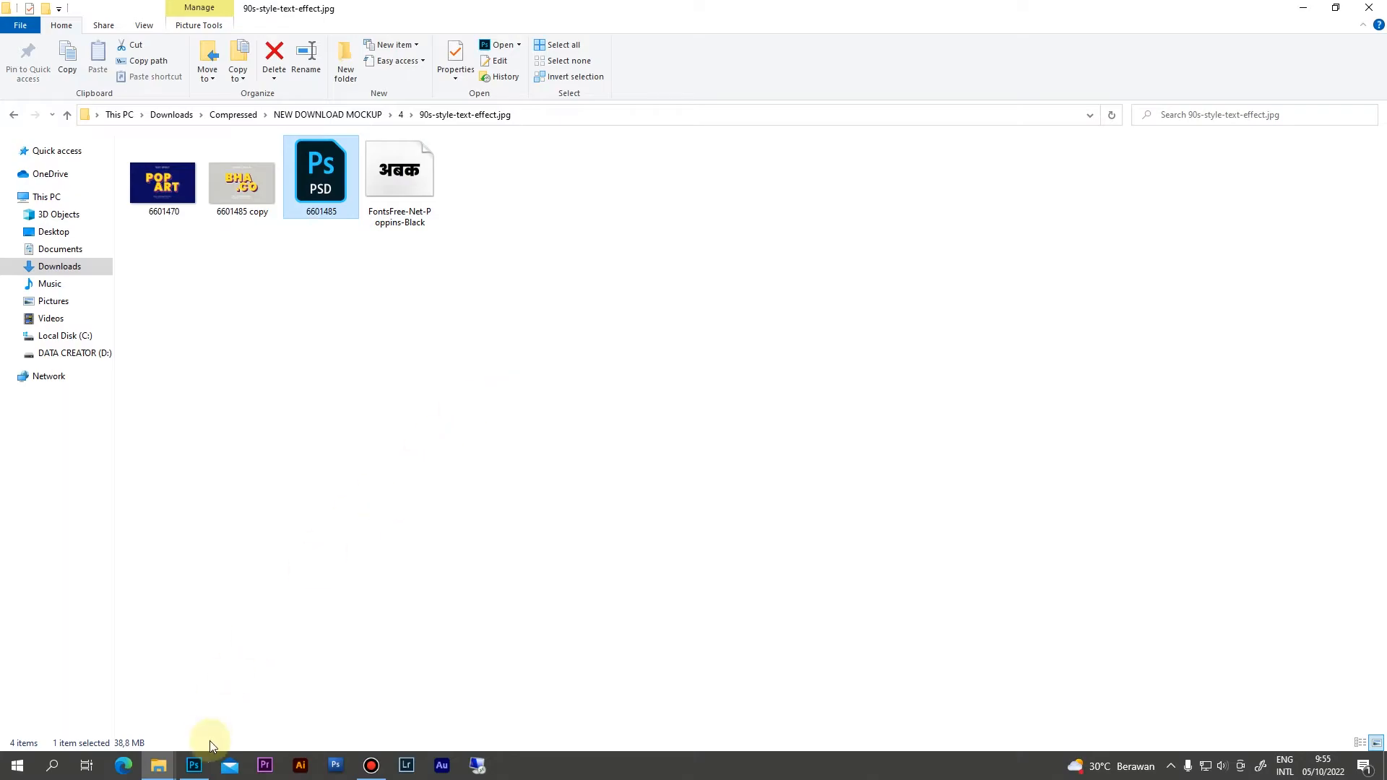
left_click(197, 766)
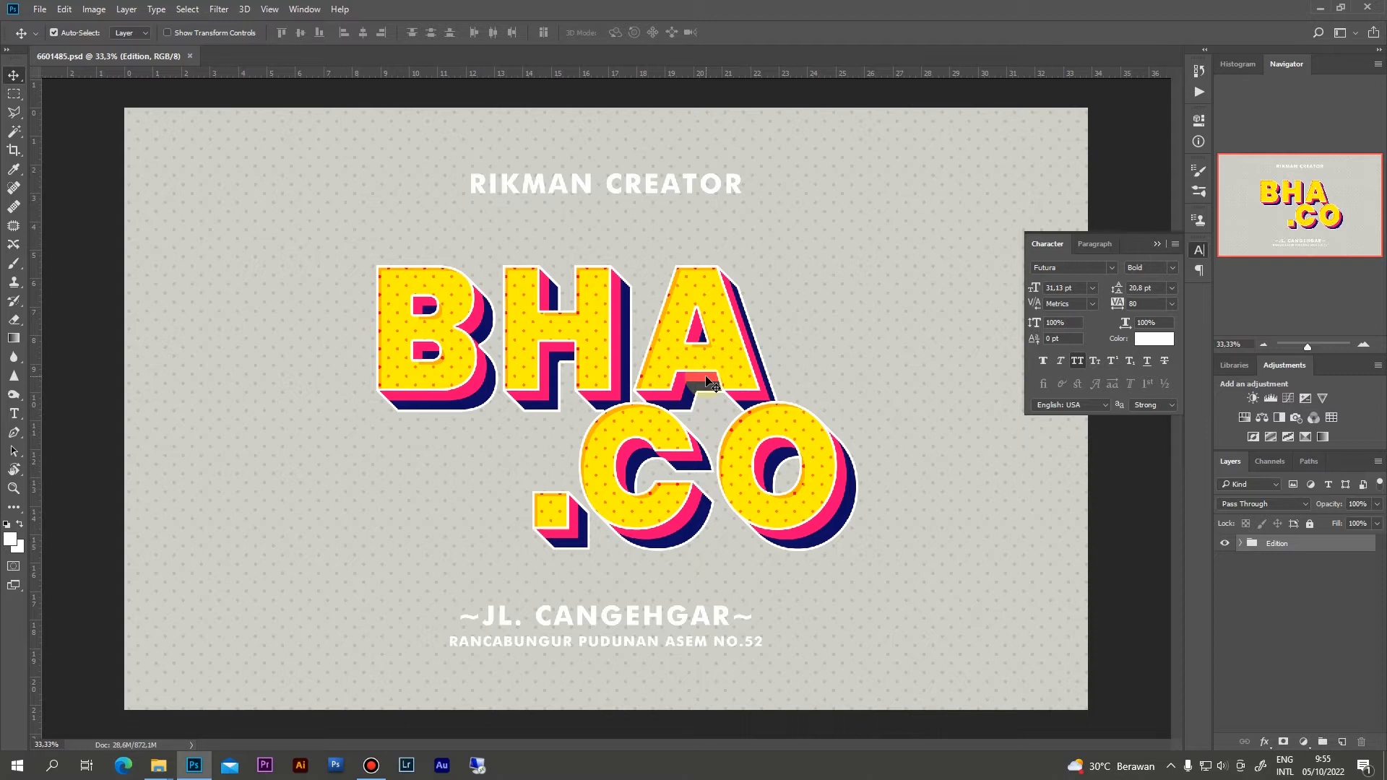
Expand the Edition layer group and open the contents of its "Place your design here (Double click to edit)" smart object
key("t")
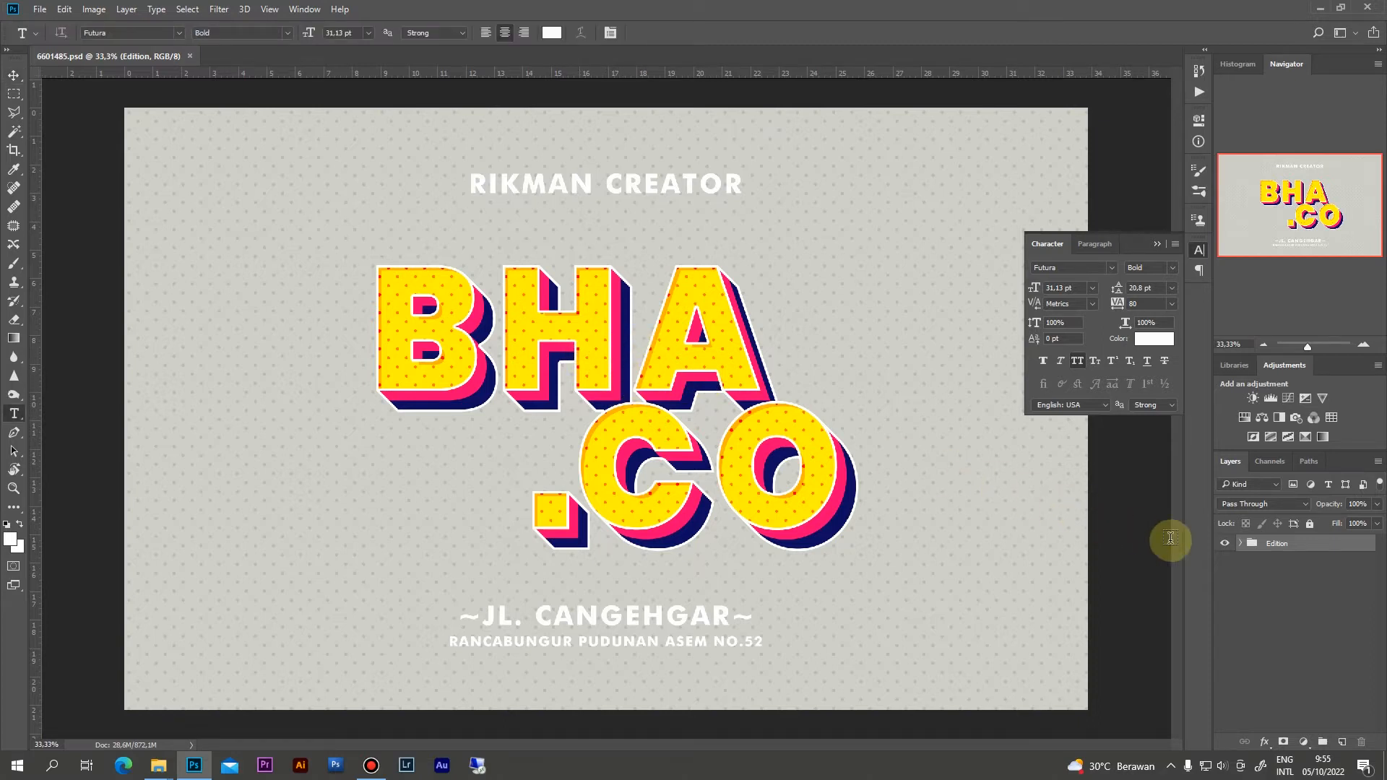
key("v")
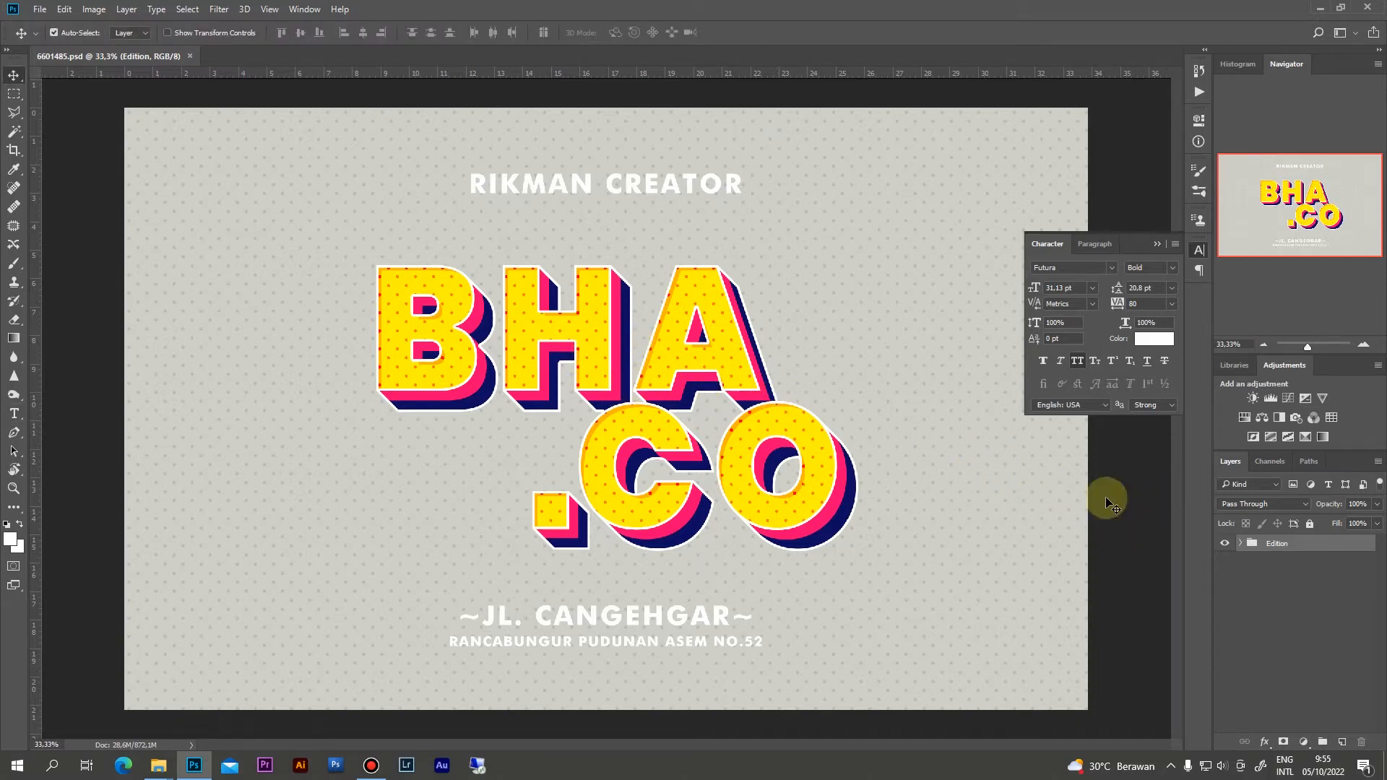
left_click(1241, 547)
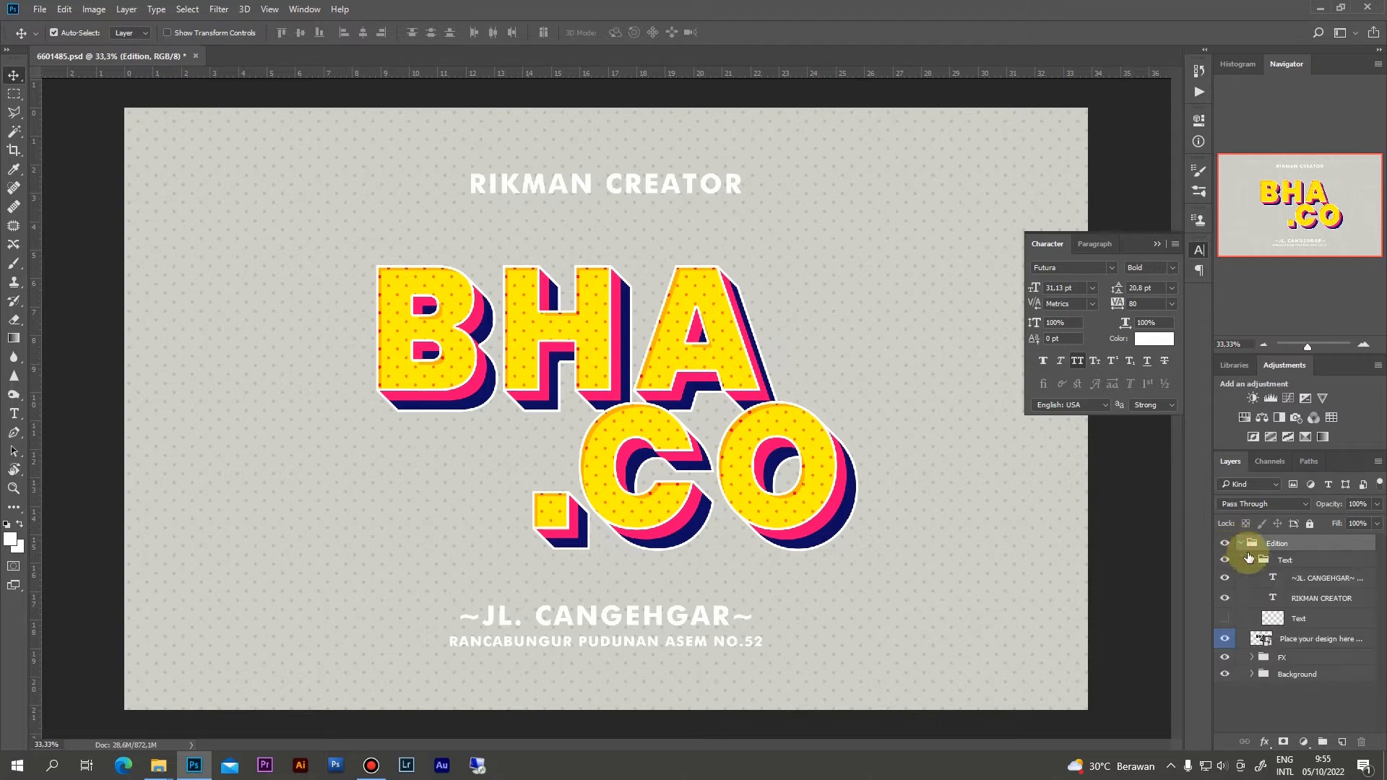
left_click(1259, 643)
double_click(1261, 641)
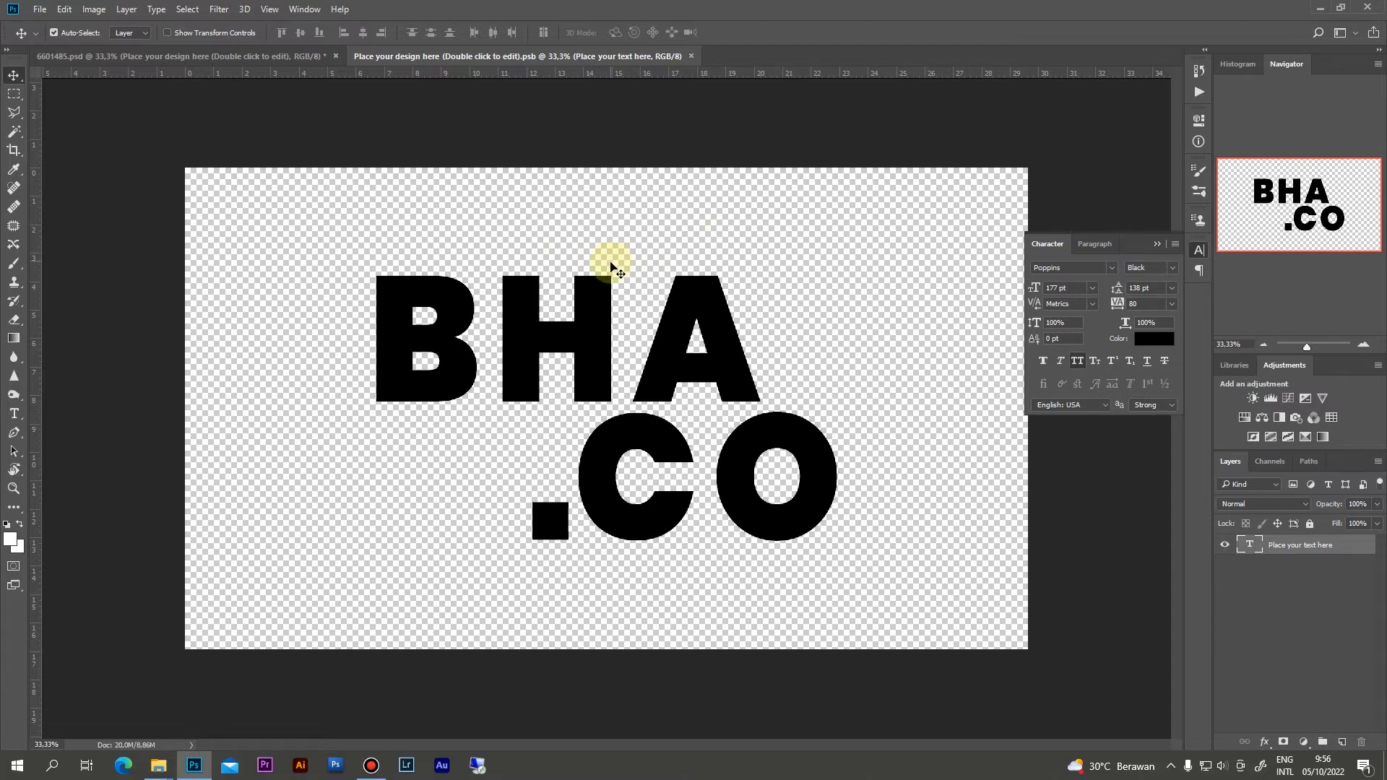
Select the whole BHA .CO text in the smart object to check which font it uses
double_click(603, 302)
key("ctrl+a")
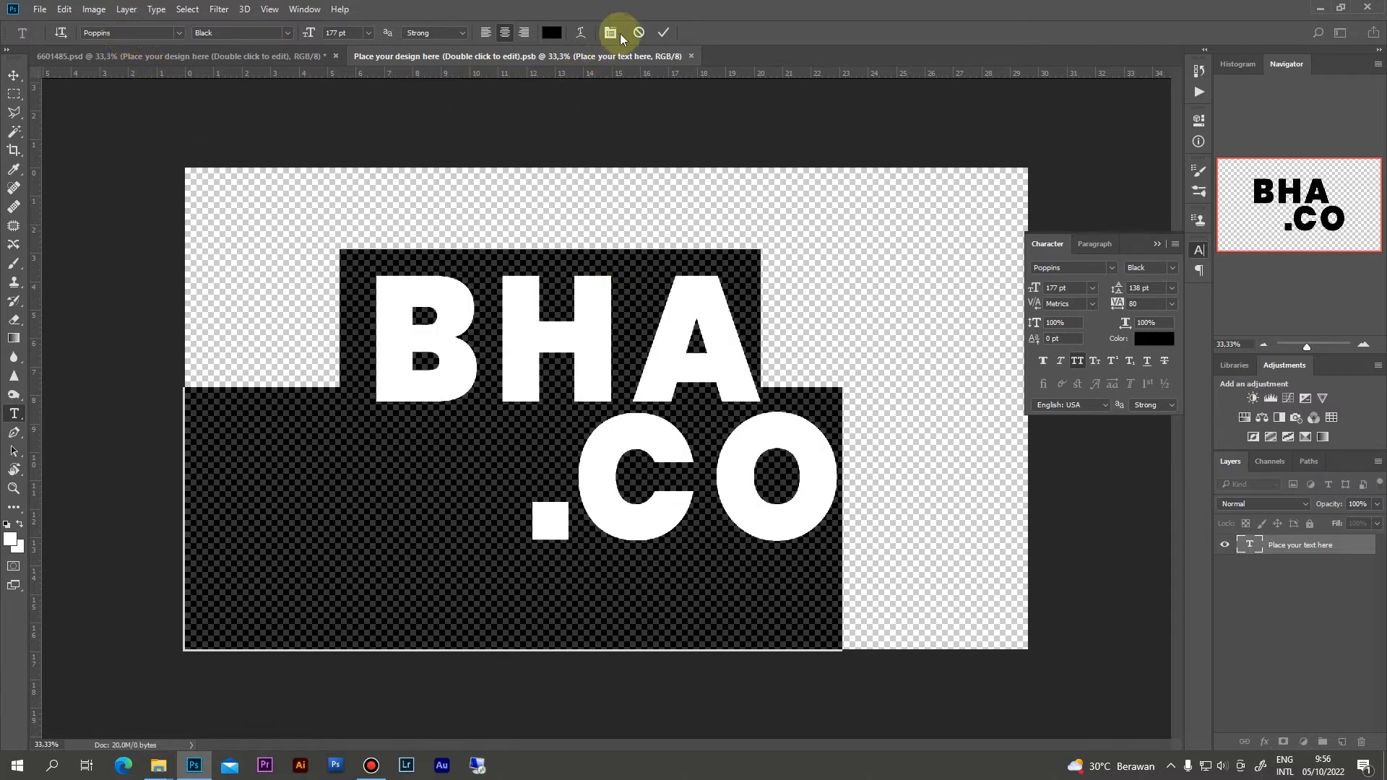
left_click(662, 34)
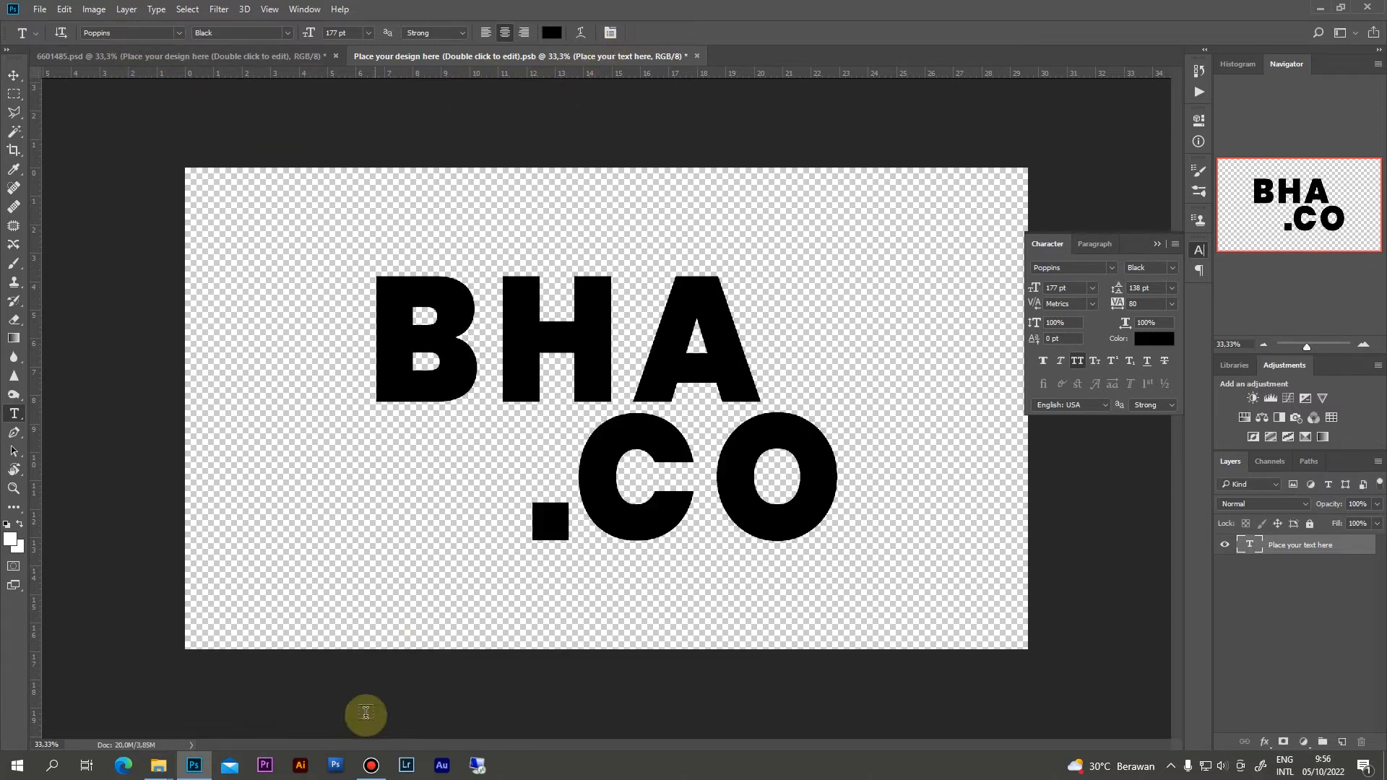
Switch to Google Chrome and search Google for "poppins font free"
left_click(1320, 8)
left_click(1303, 8)
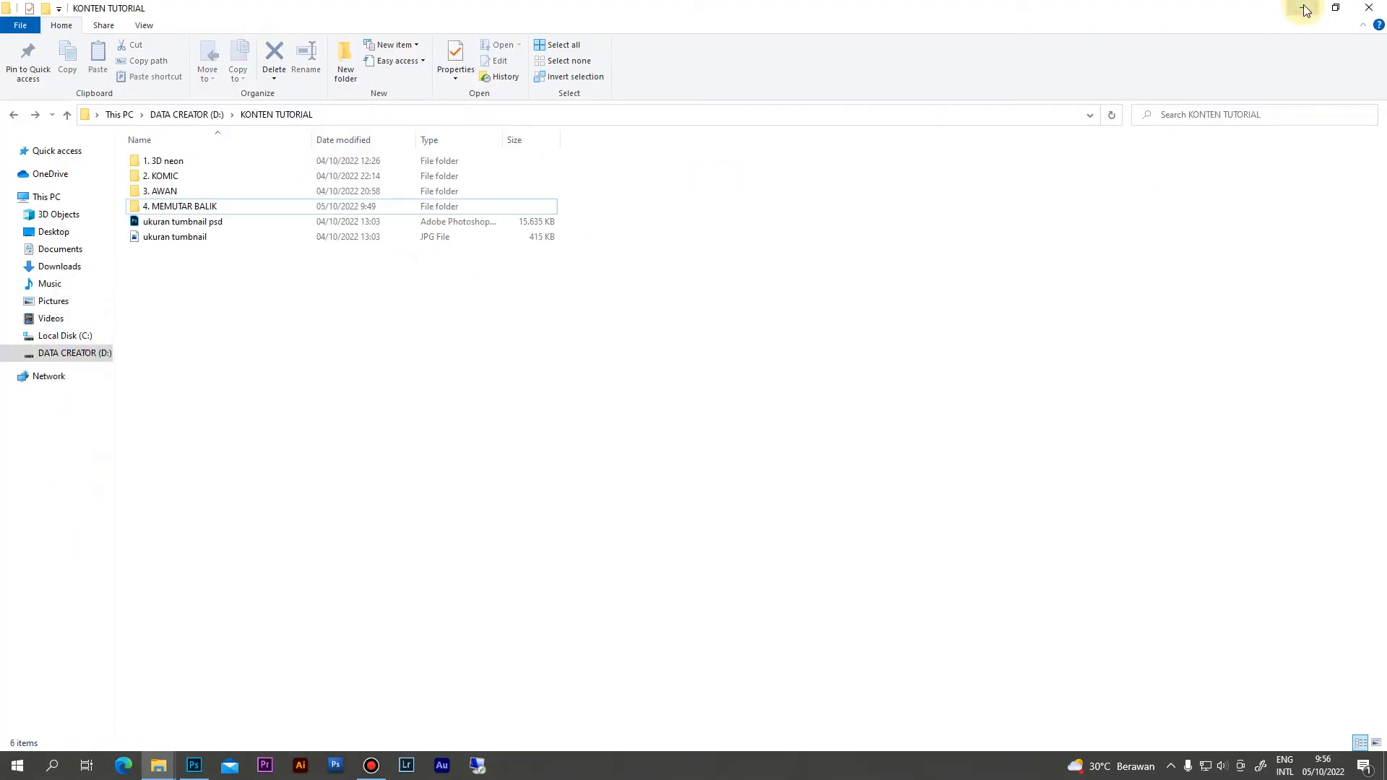
left_click(1306, 10)
double_click(27, 394)
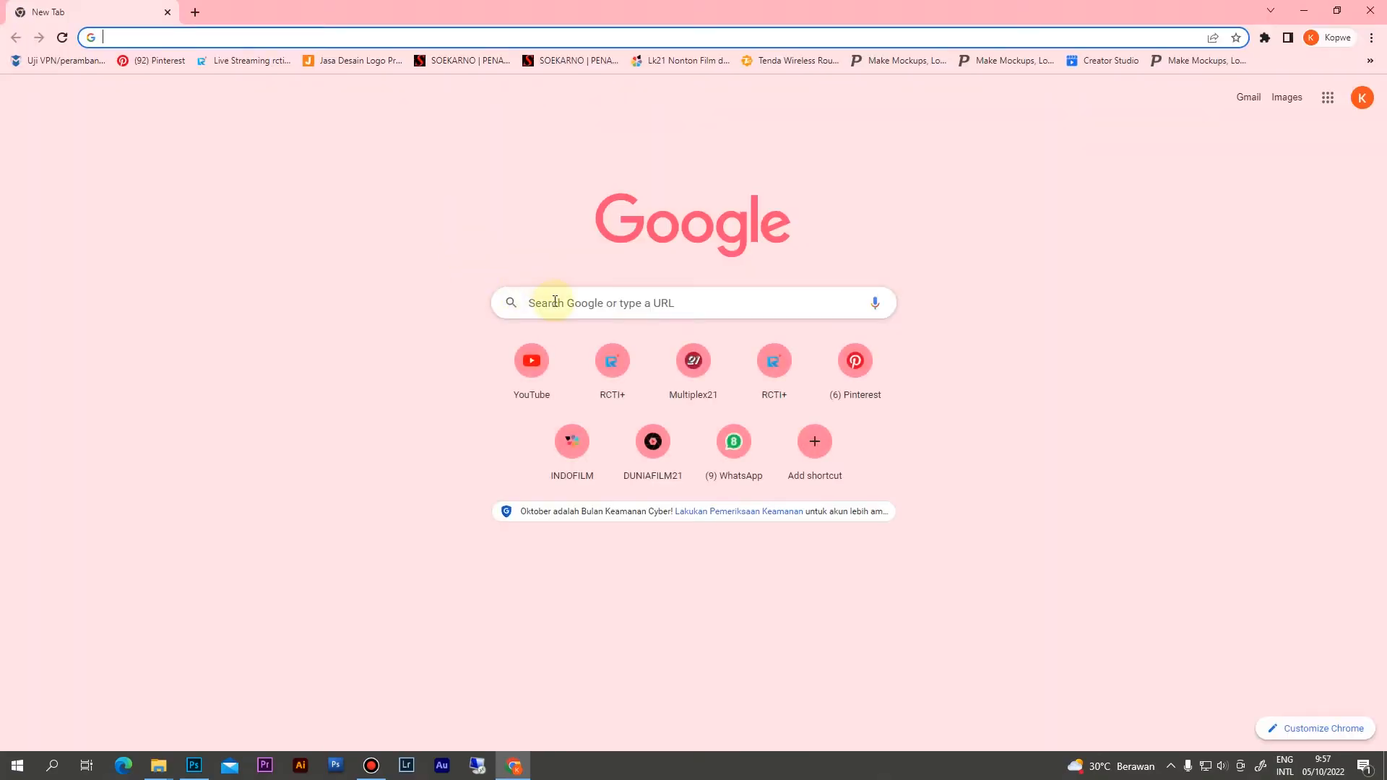
left_click(555, 301)
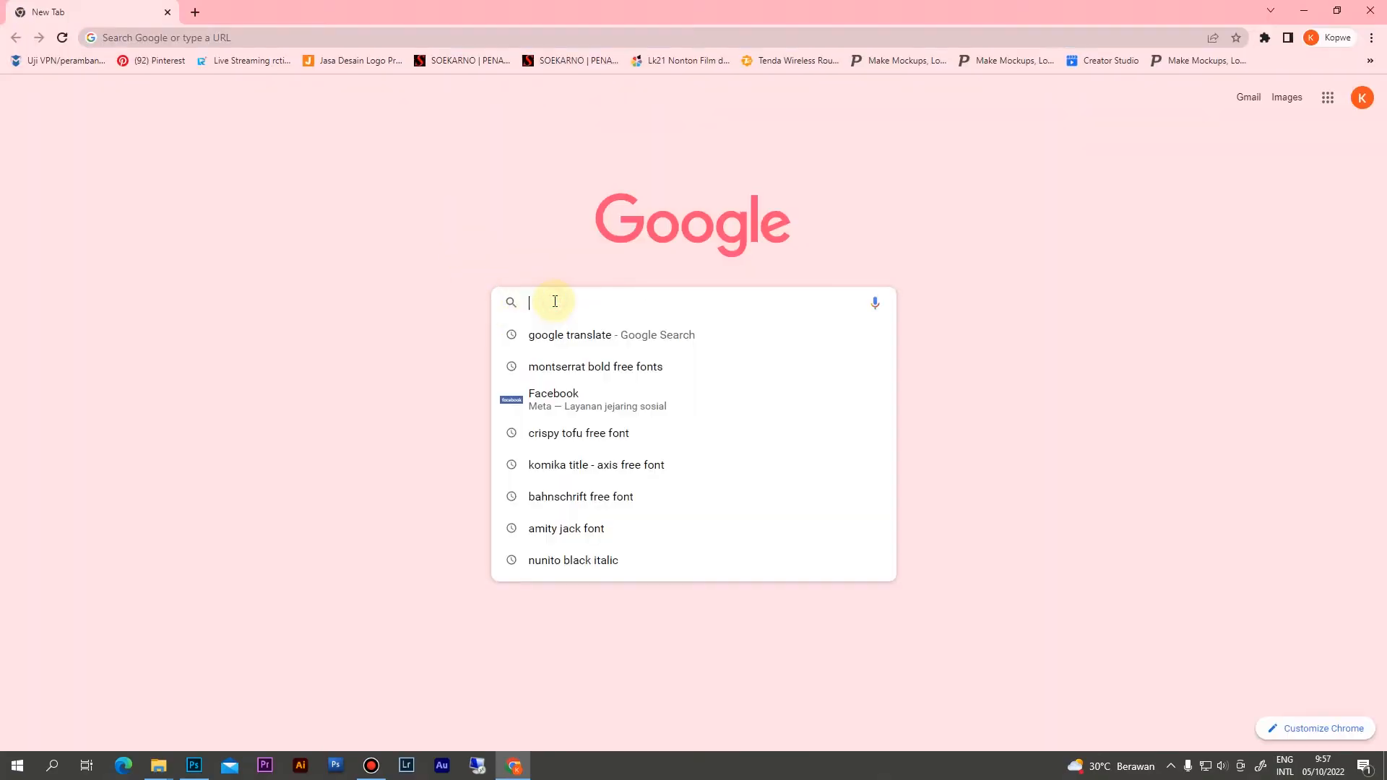
type("pi")
type("oppins")
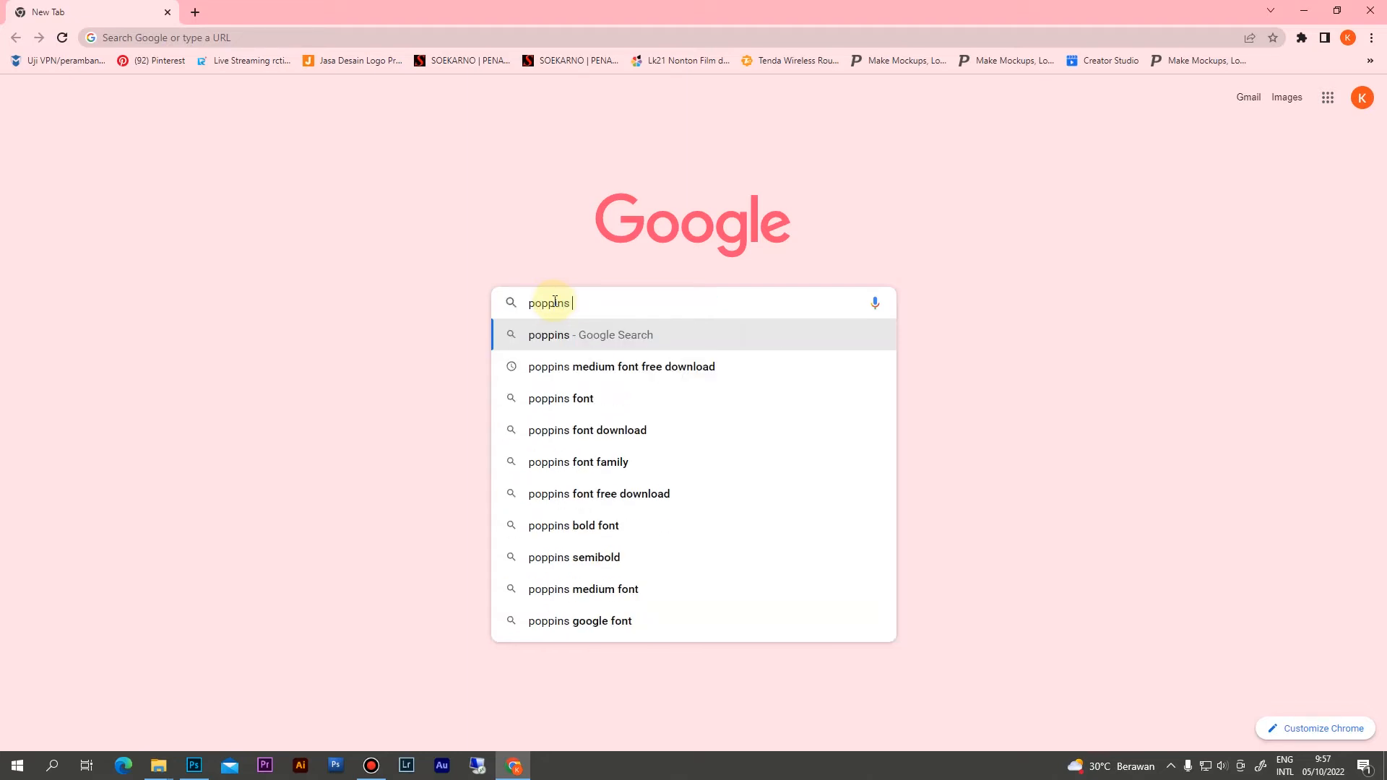
type(" font ")
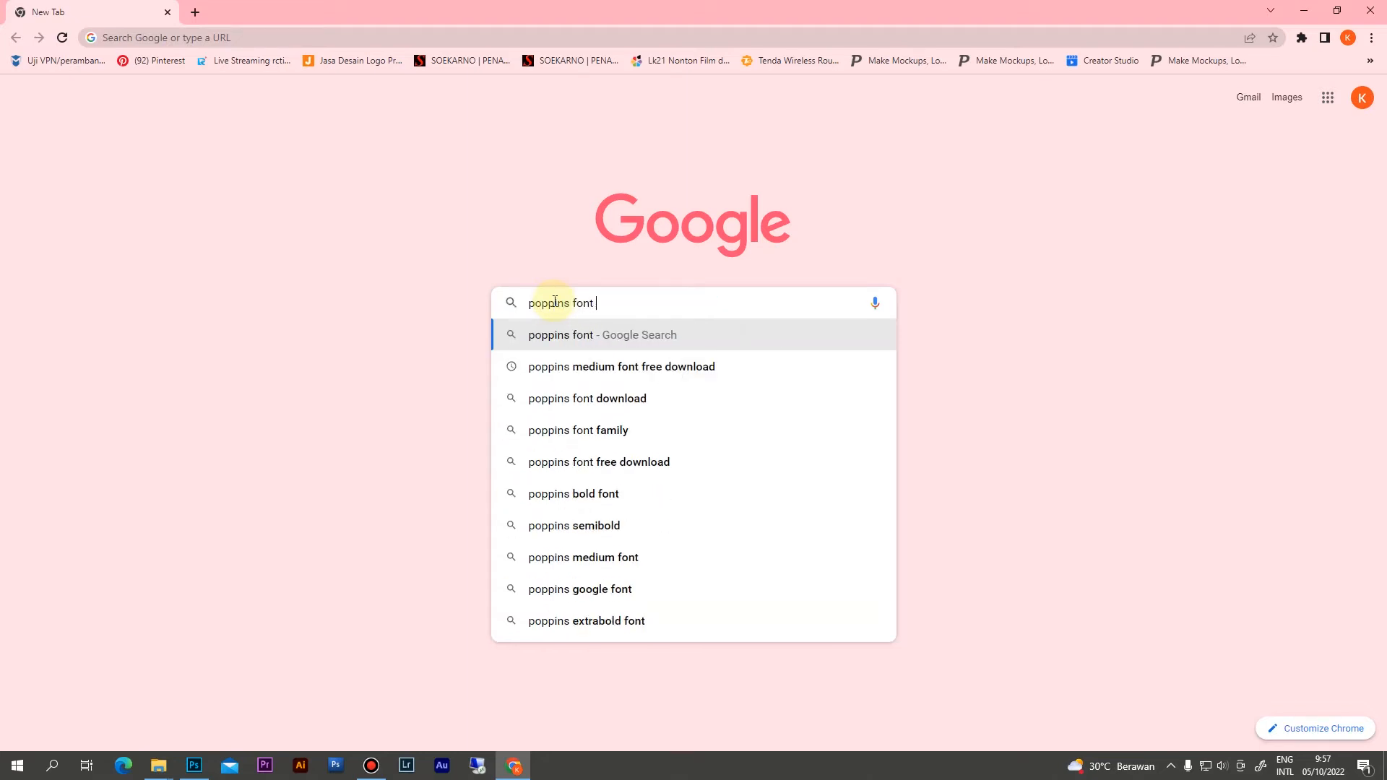
type("free")
key("Return")
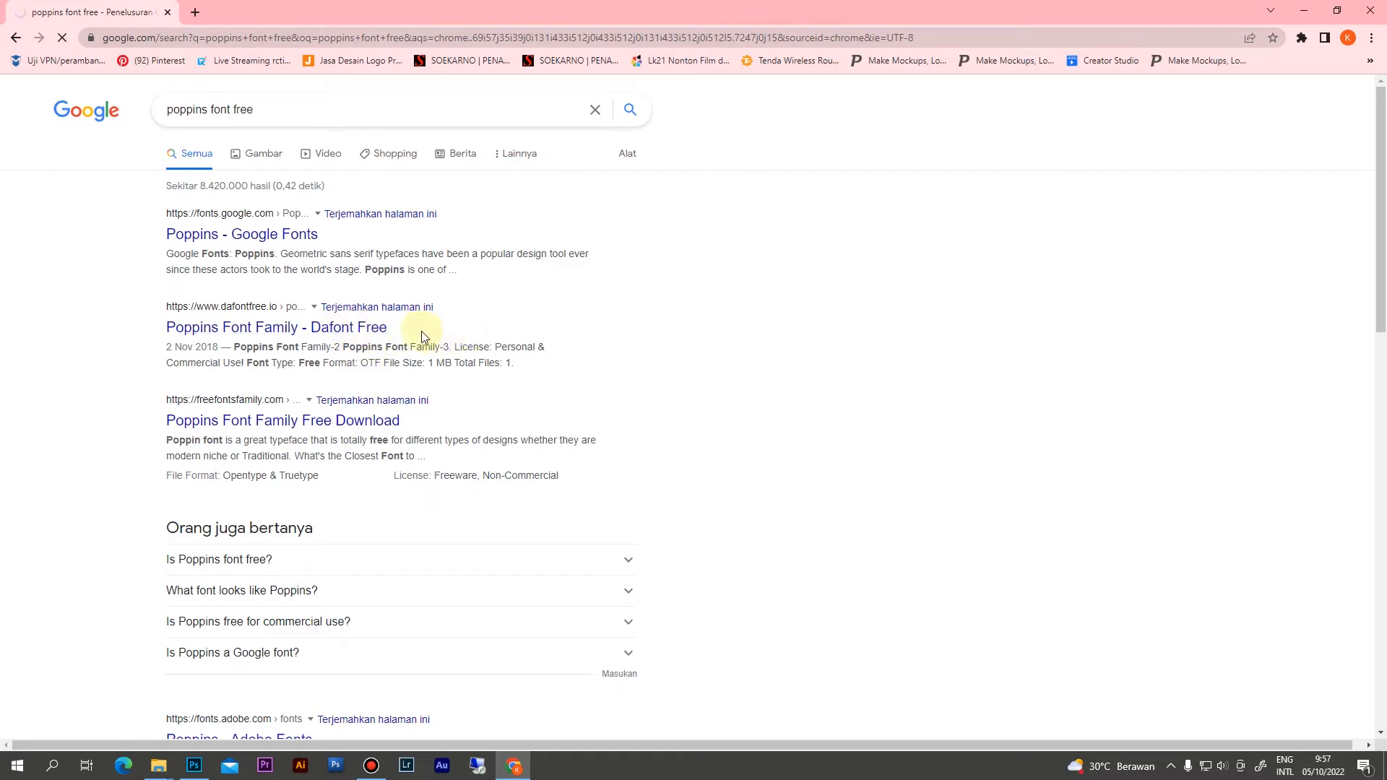
Switch to File Explorer and locate the FontsFree-Net-Poppins-Black font file in the 90s-style-text-effect.jpg folder
mouse_move(159, 766)
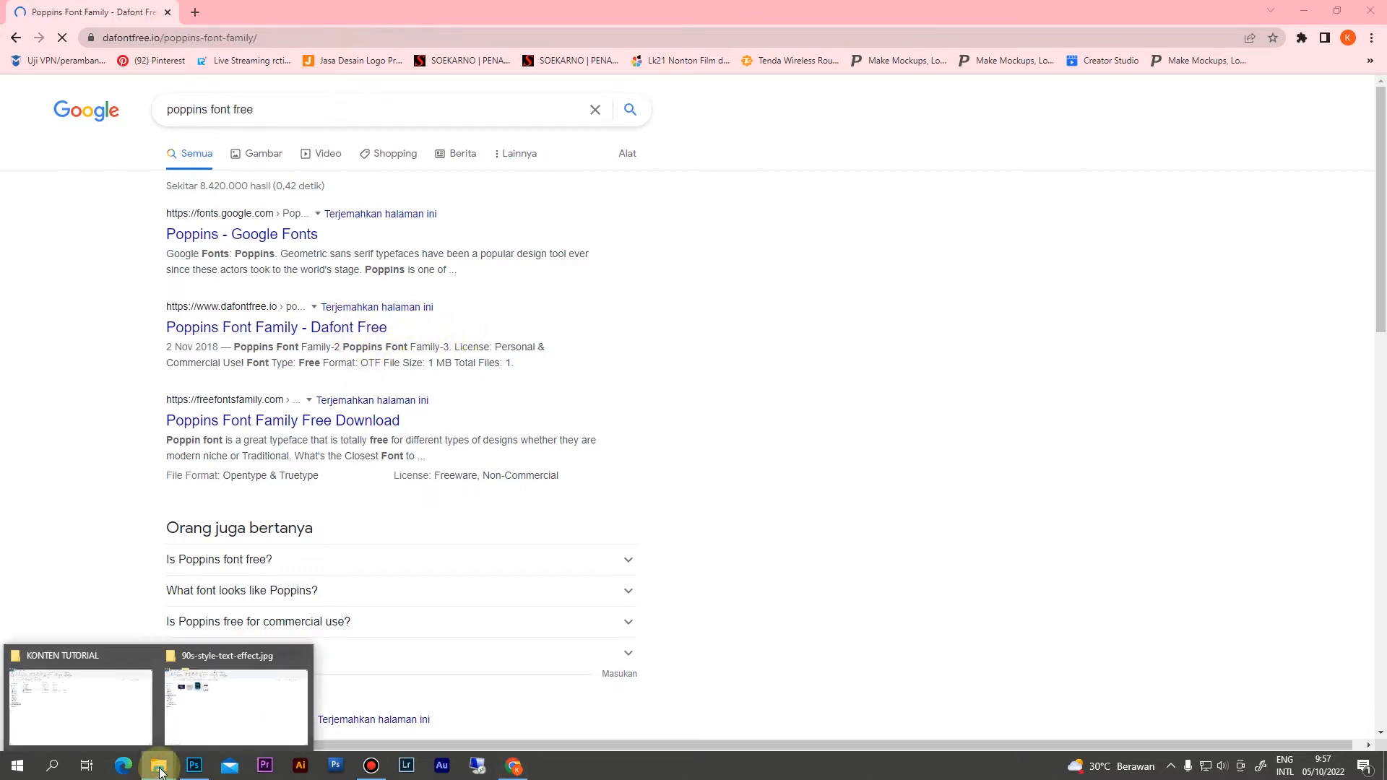
left_click(102, 728)
left_click(240, 705)
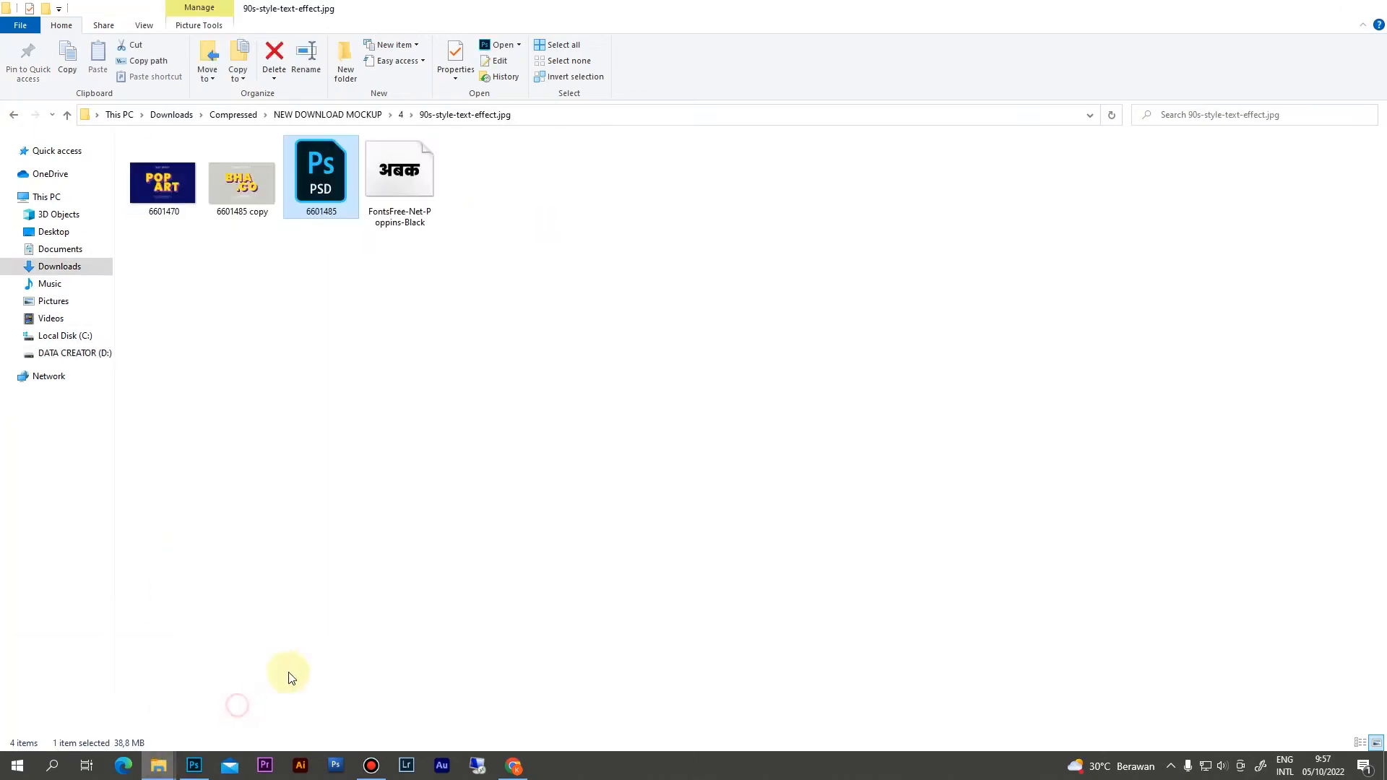
left_click(432, 218)
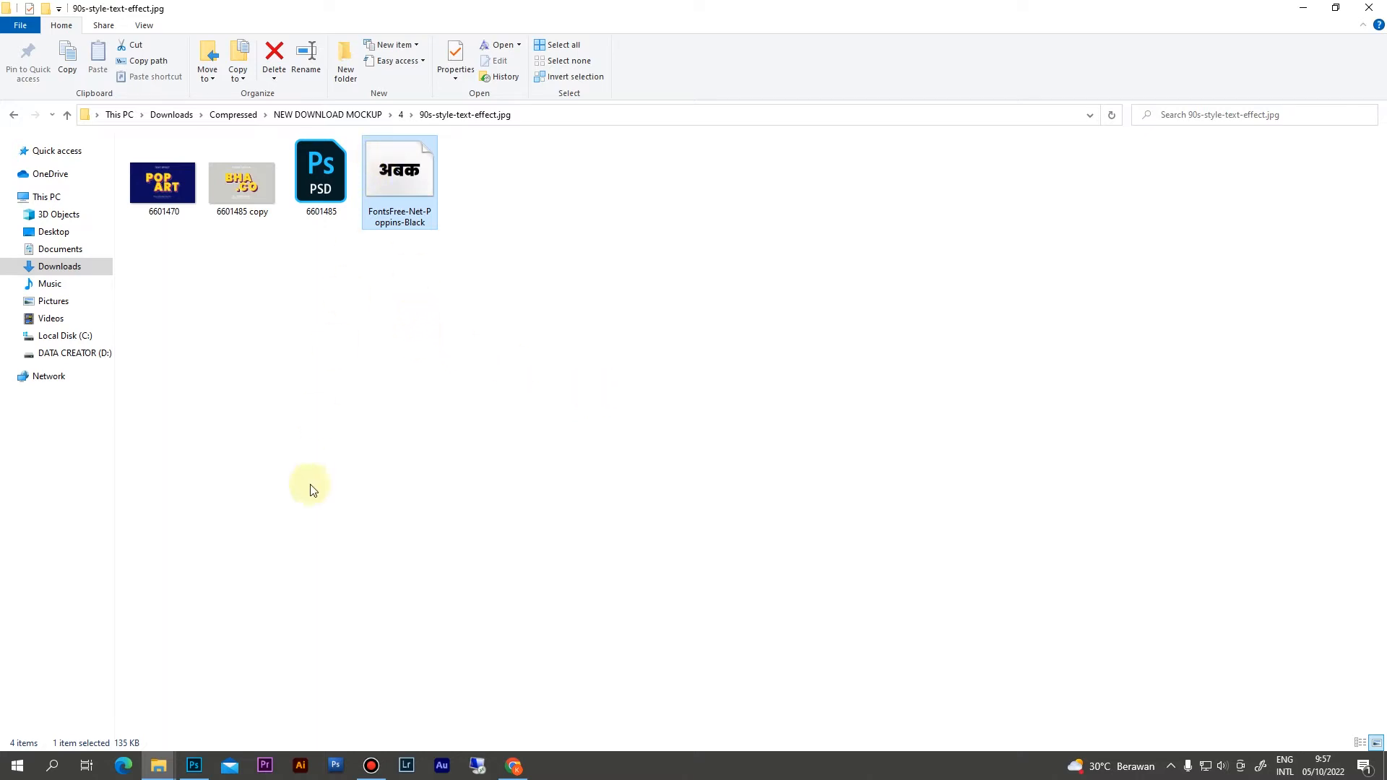
Return to Photoshop and examine the full BHA .CO text selection in the smart object, then leave text editing
left_click(194, 776)
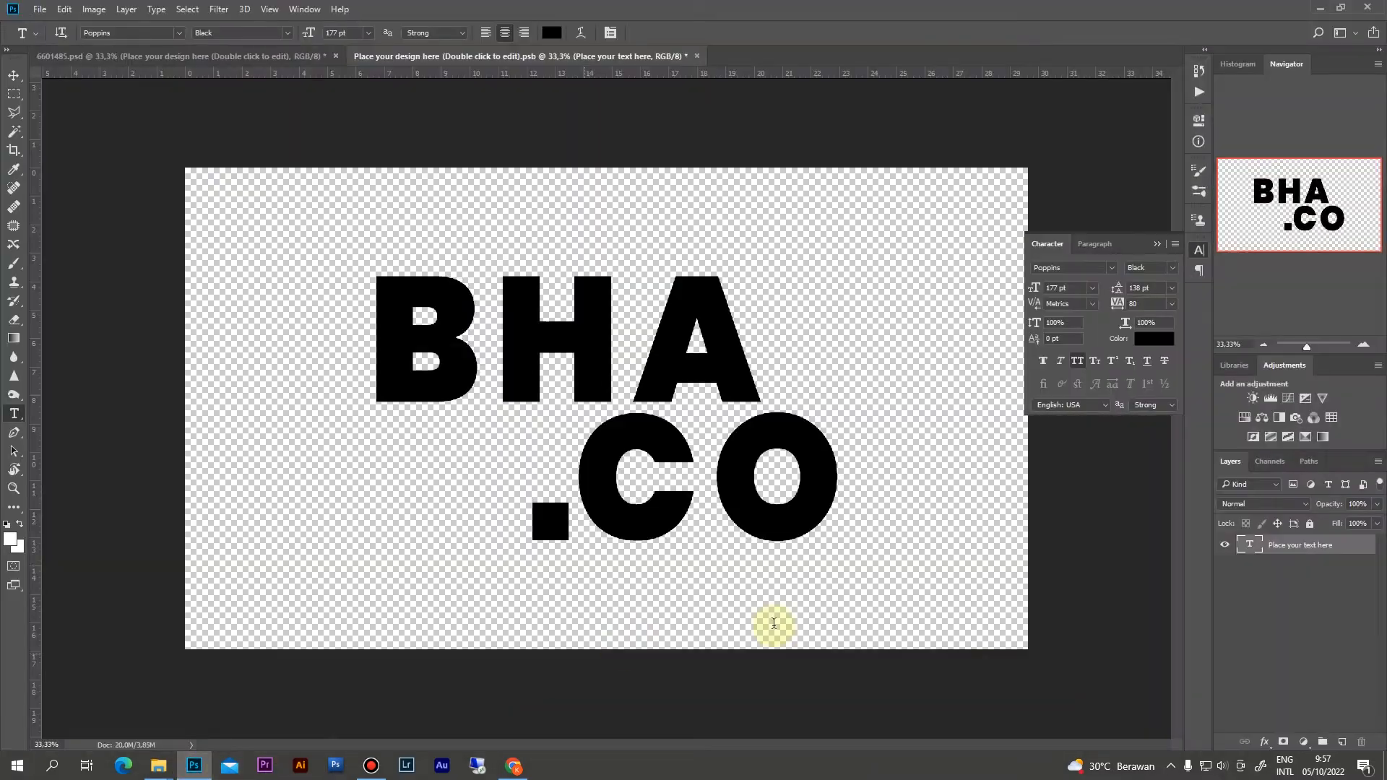
left_click(628, 319)
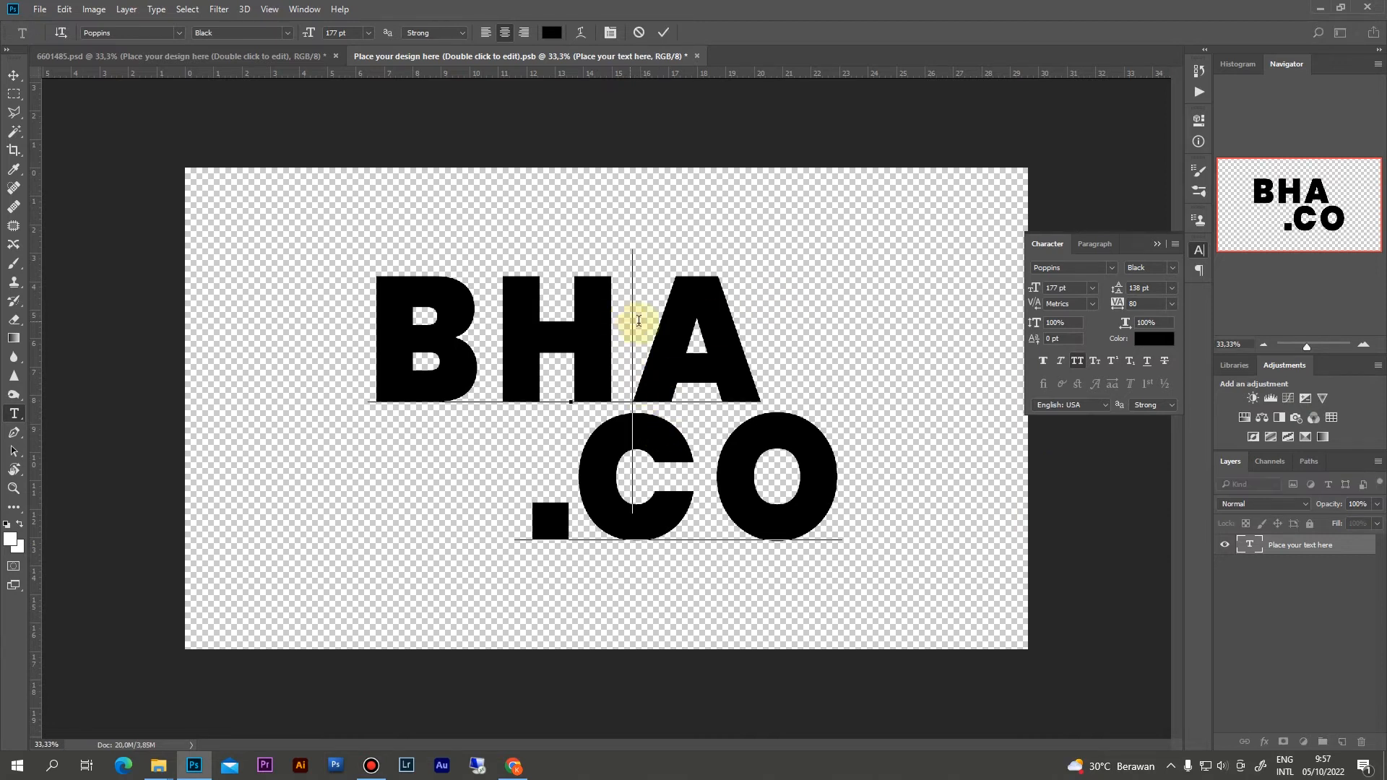
key("ctrl+a")
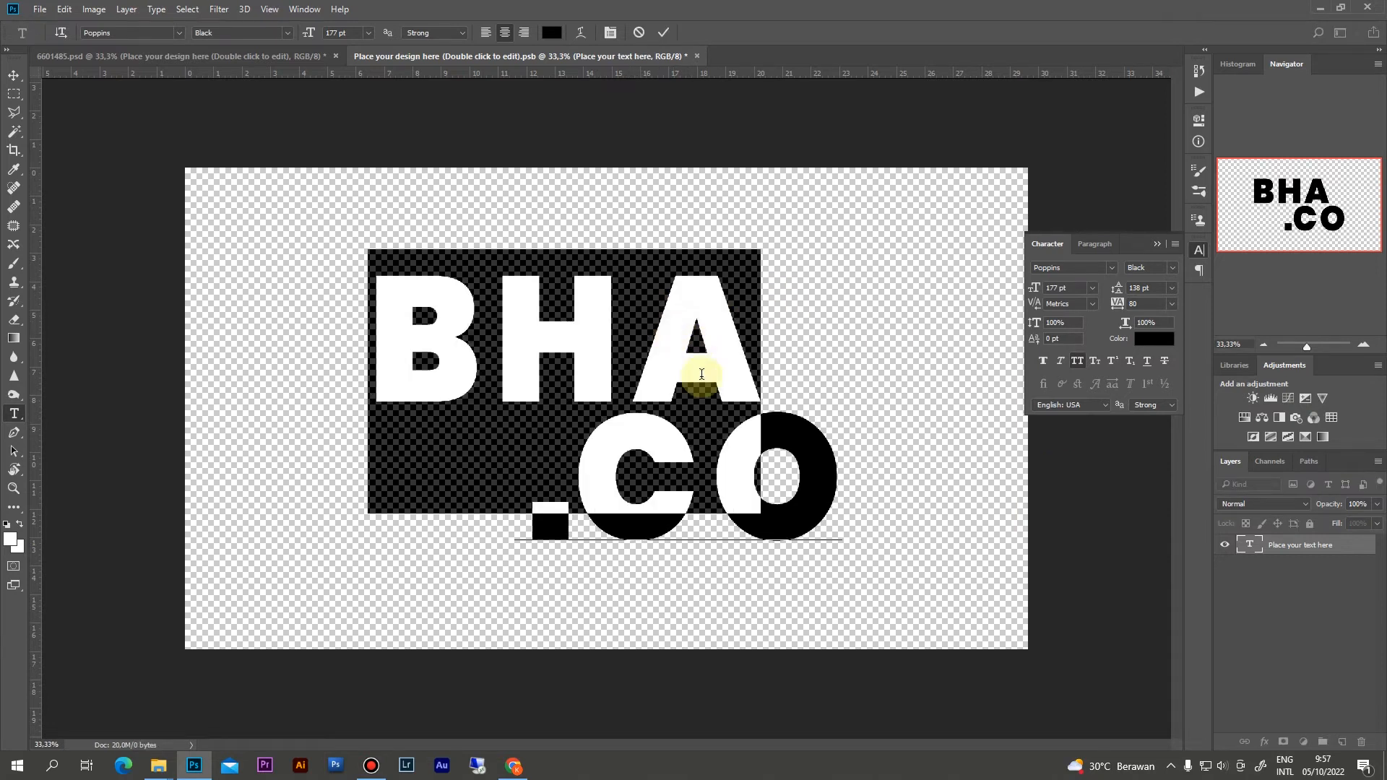
left_click(663, 32)
left_click(599, 346)
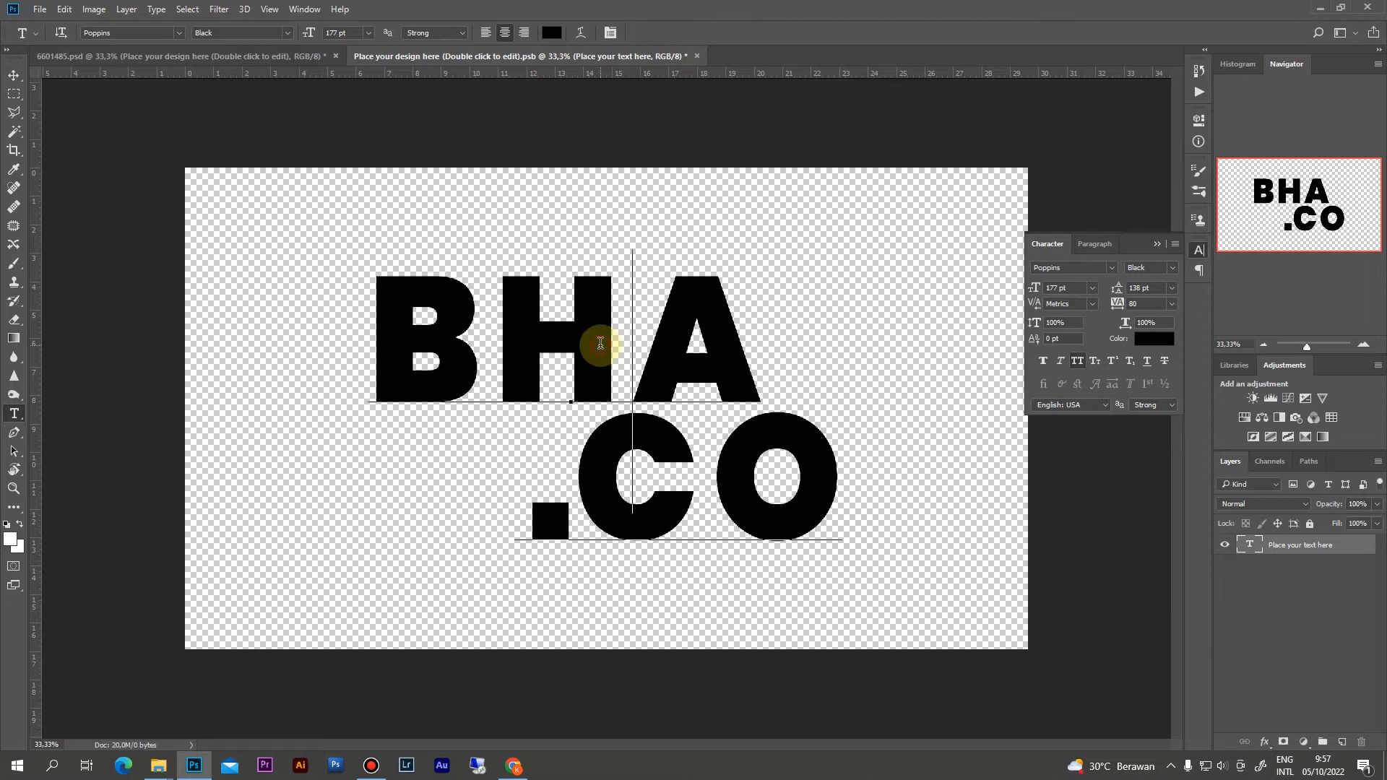
double_click(625, 347)
key("ctrl+a")
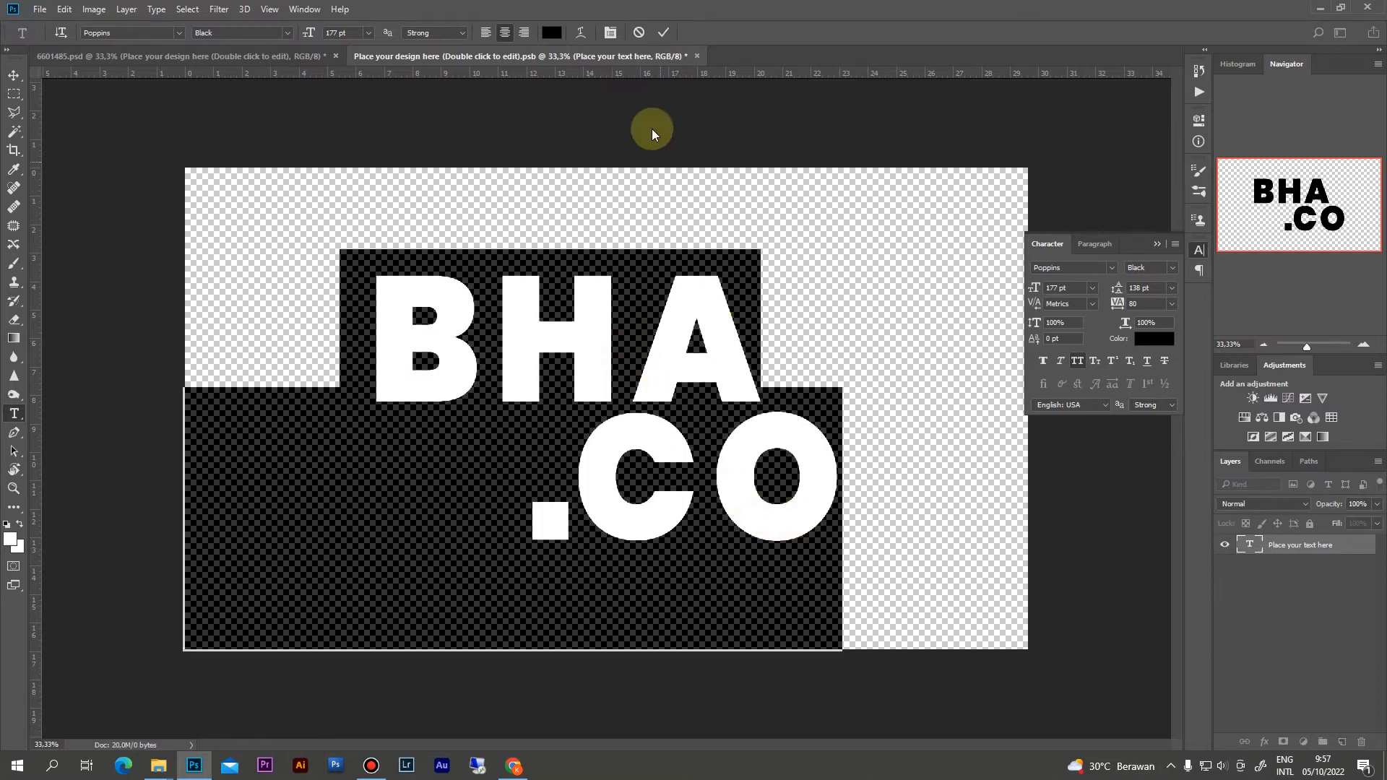
left_click(664, 32)
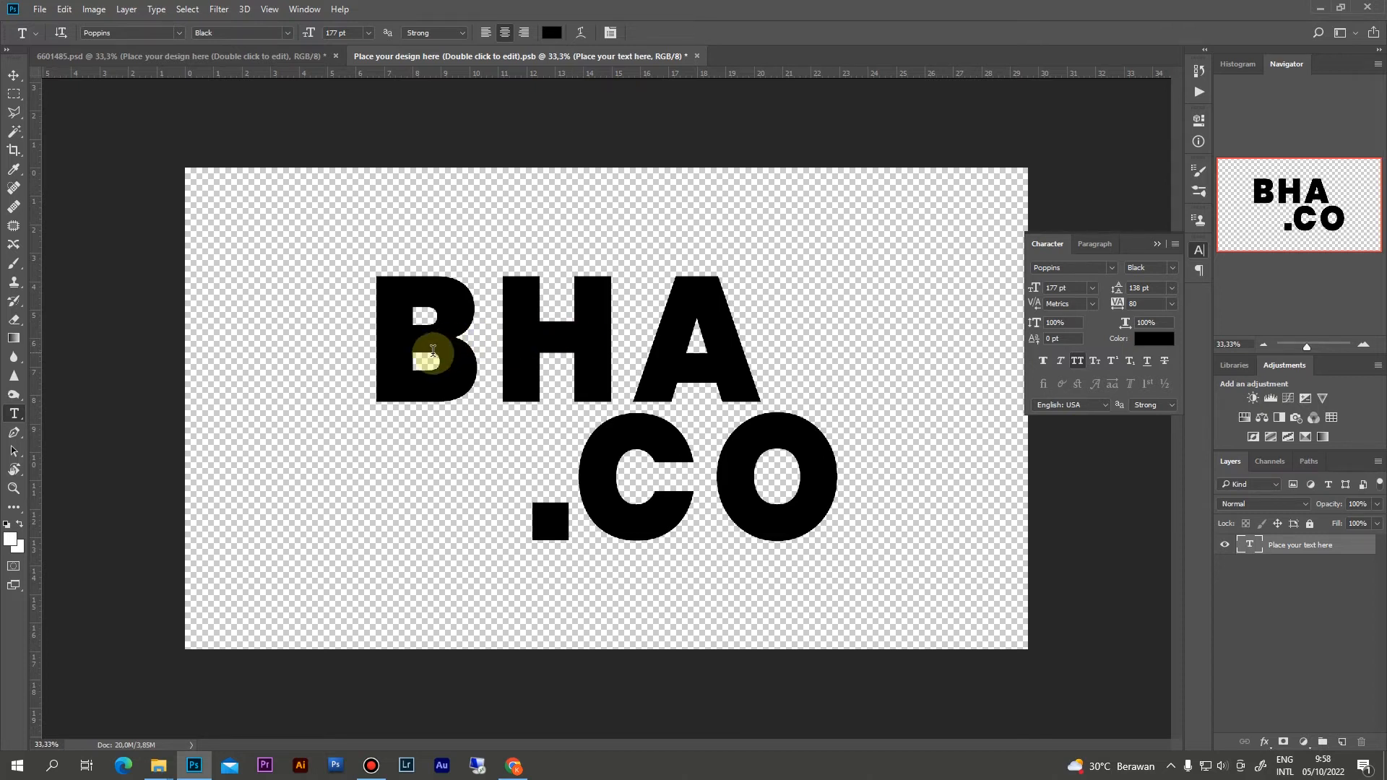
Replace the BHA and CO letters in the smart object's text with SEPERTI and KARTUN on two lines
left_click(385, 352)
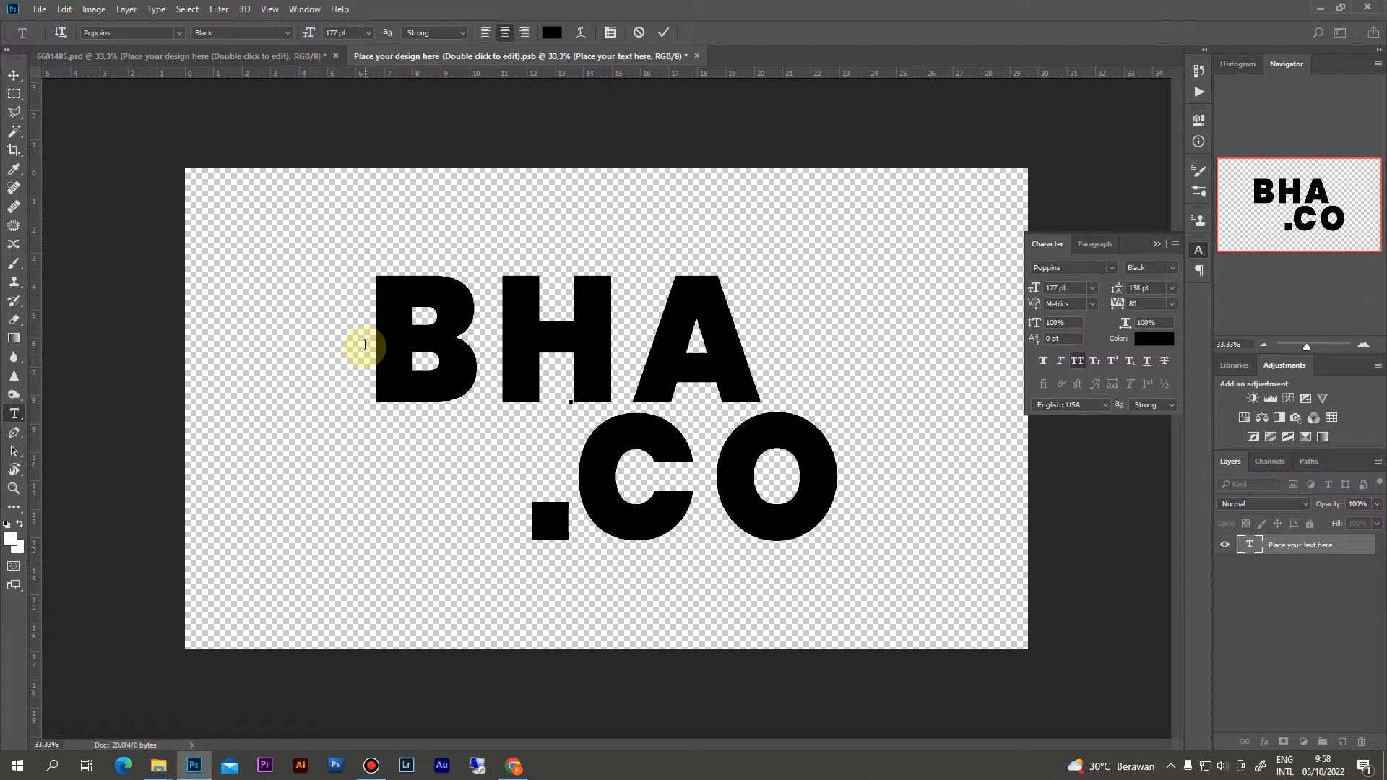
left_click_drag(365, 346, 520, 368)
left_click(520, 369)
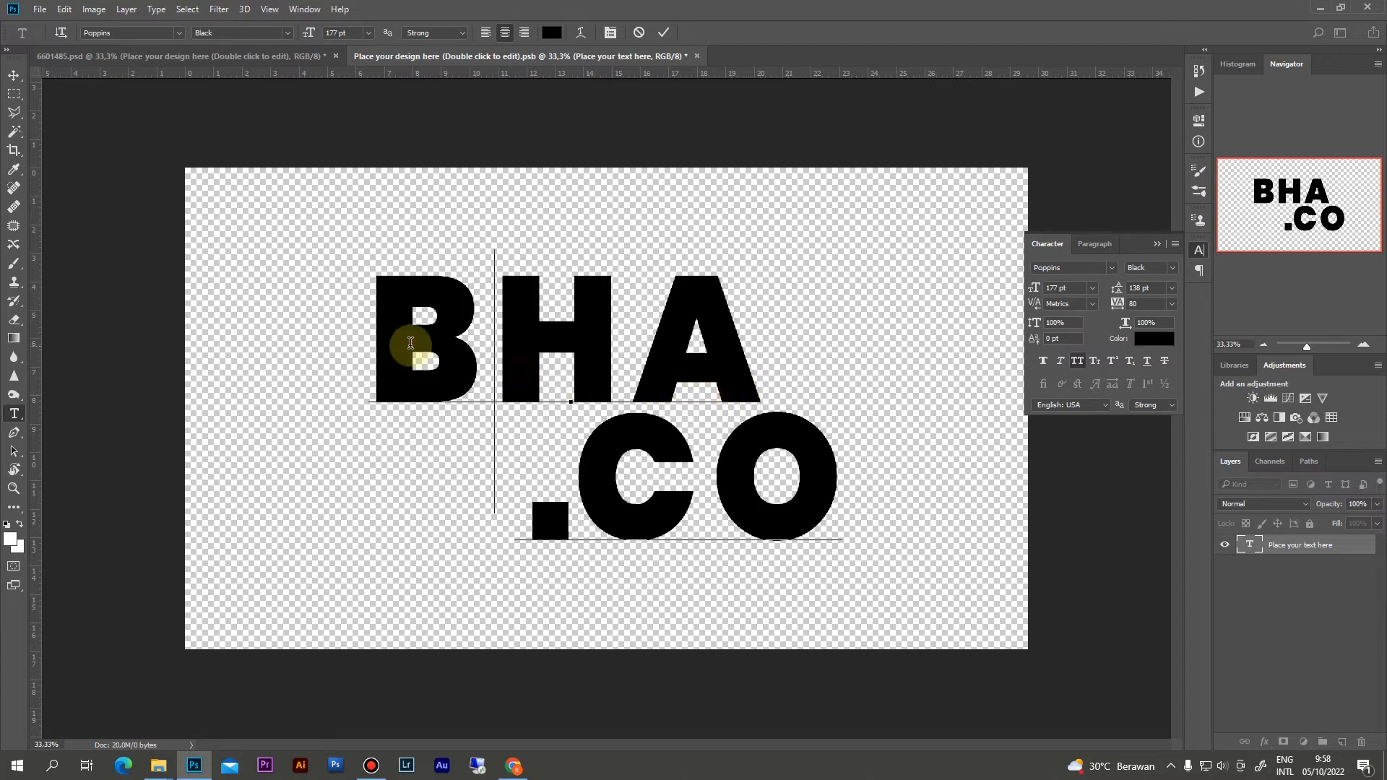
left_click_drag(381, 337, 684, 333)
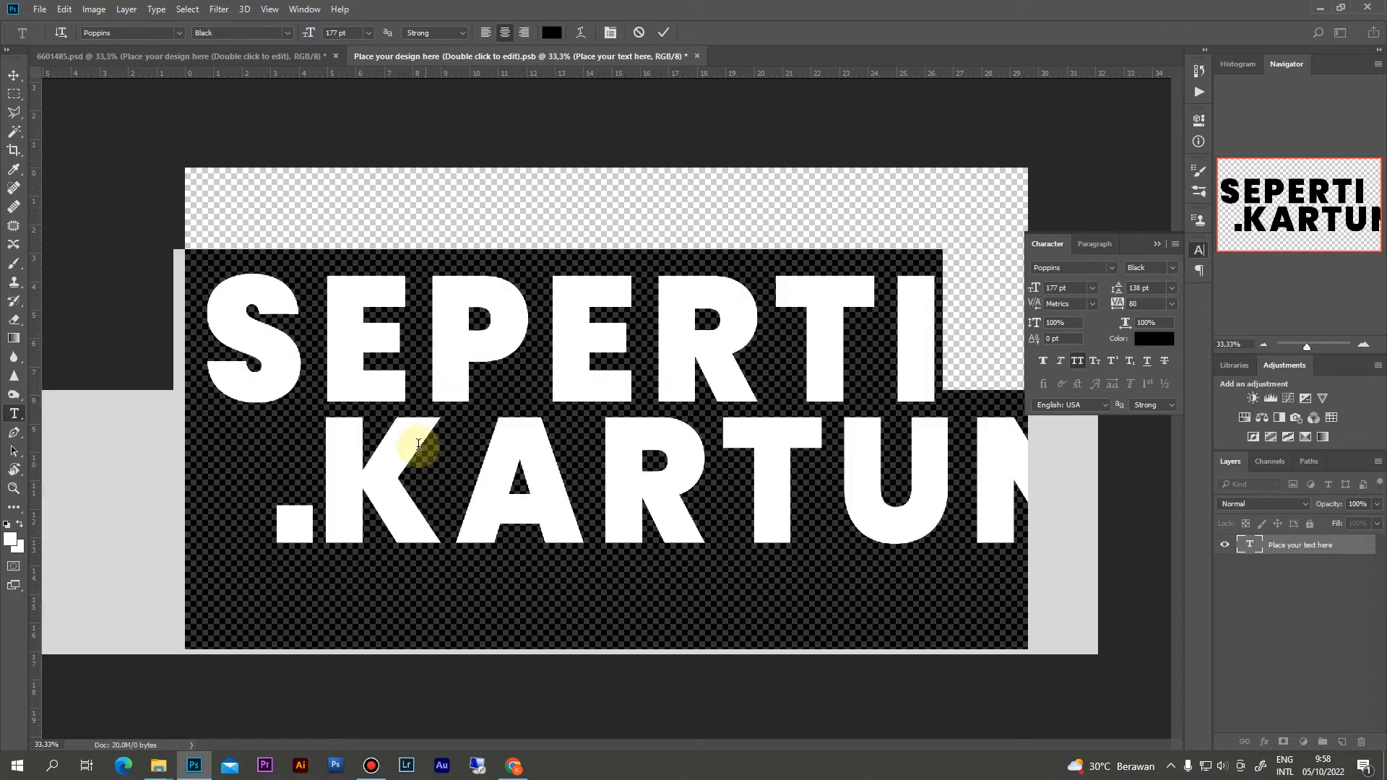
Delete the period in front of KARTUN and commit the text edit
left_click(419, 444)
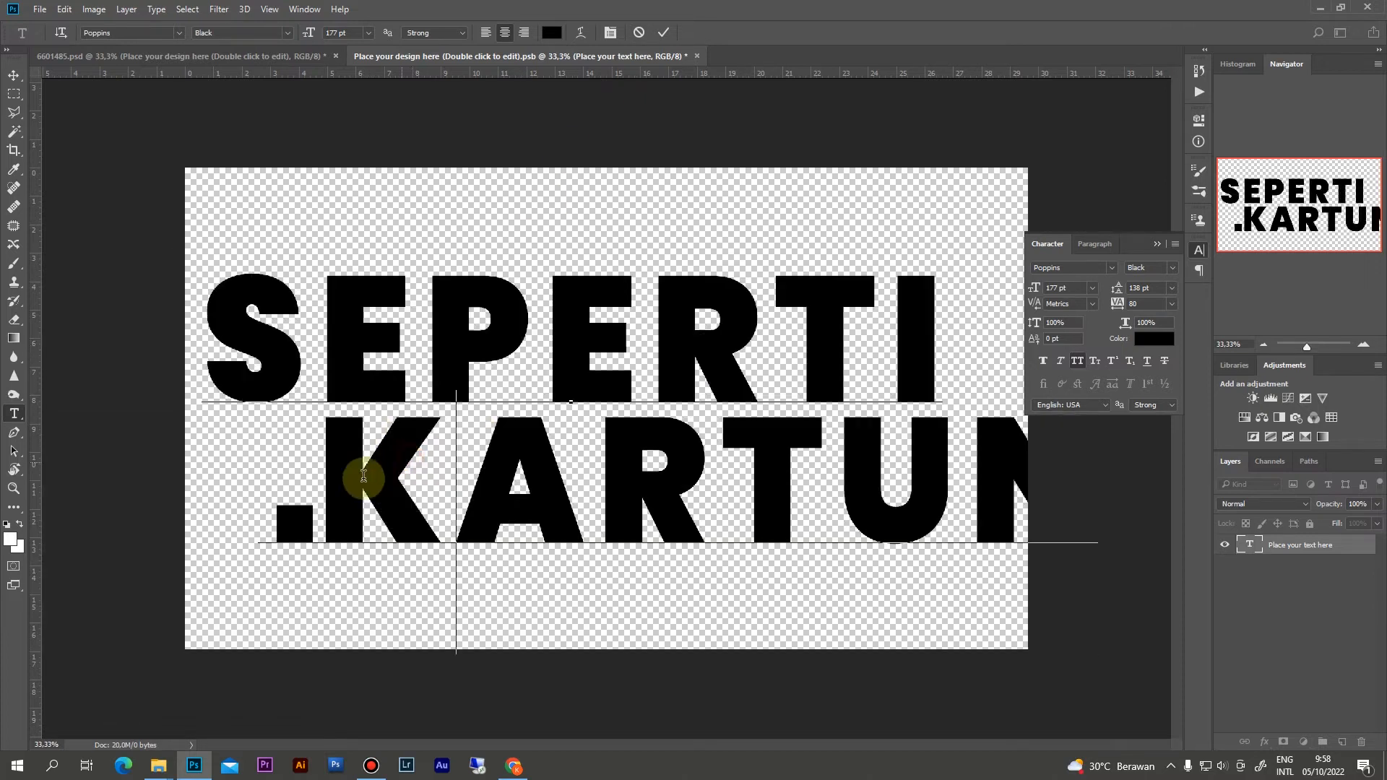
double_click(318, 495)
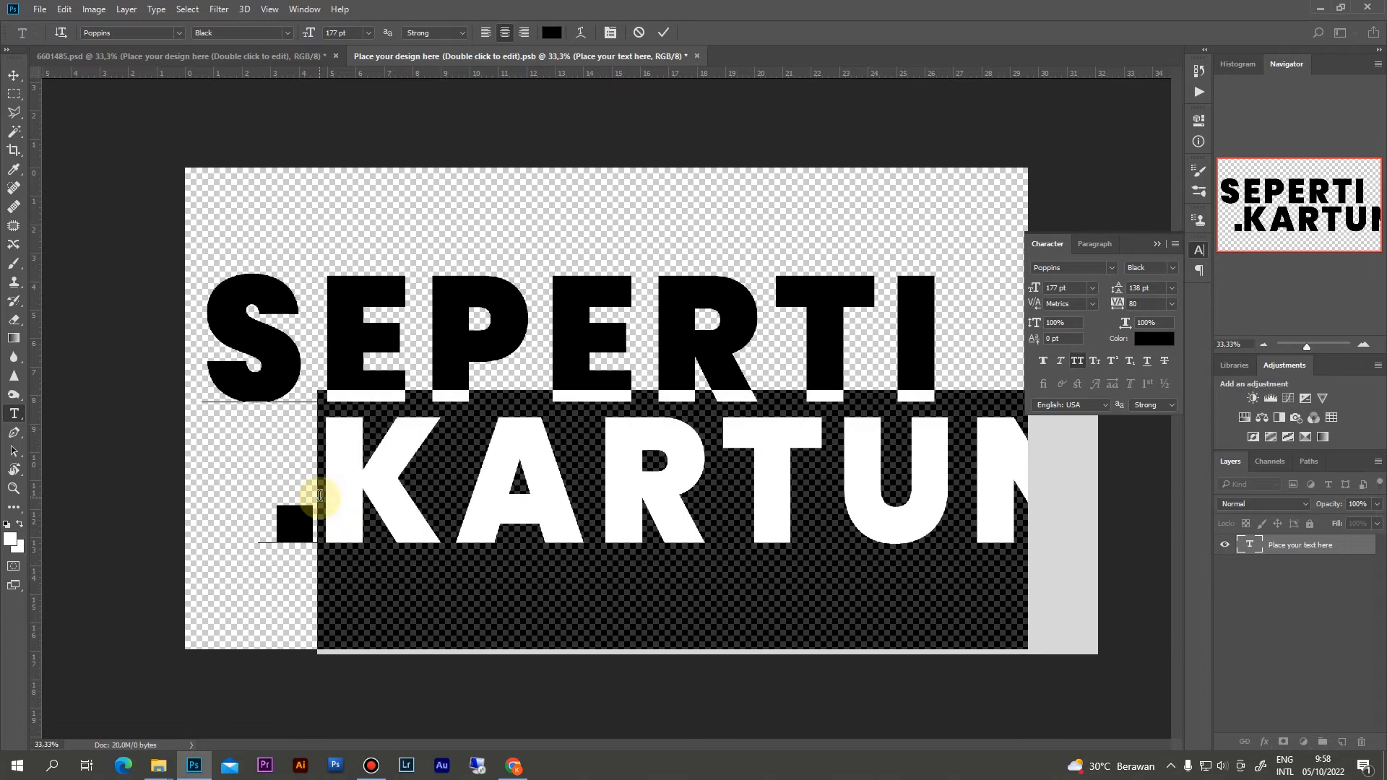
left_click(318, 497)
key("BackSpace")
key("BackSpace")
key("Return")
left_click(663, 33)
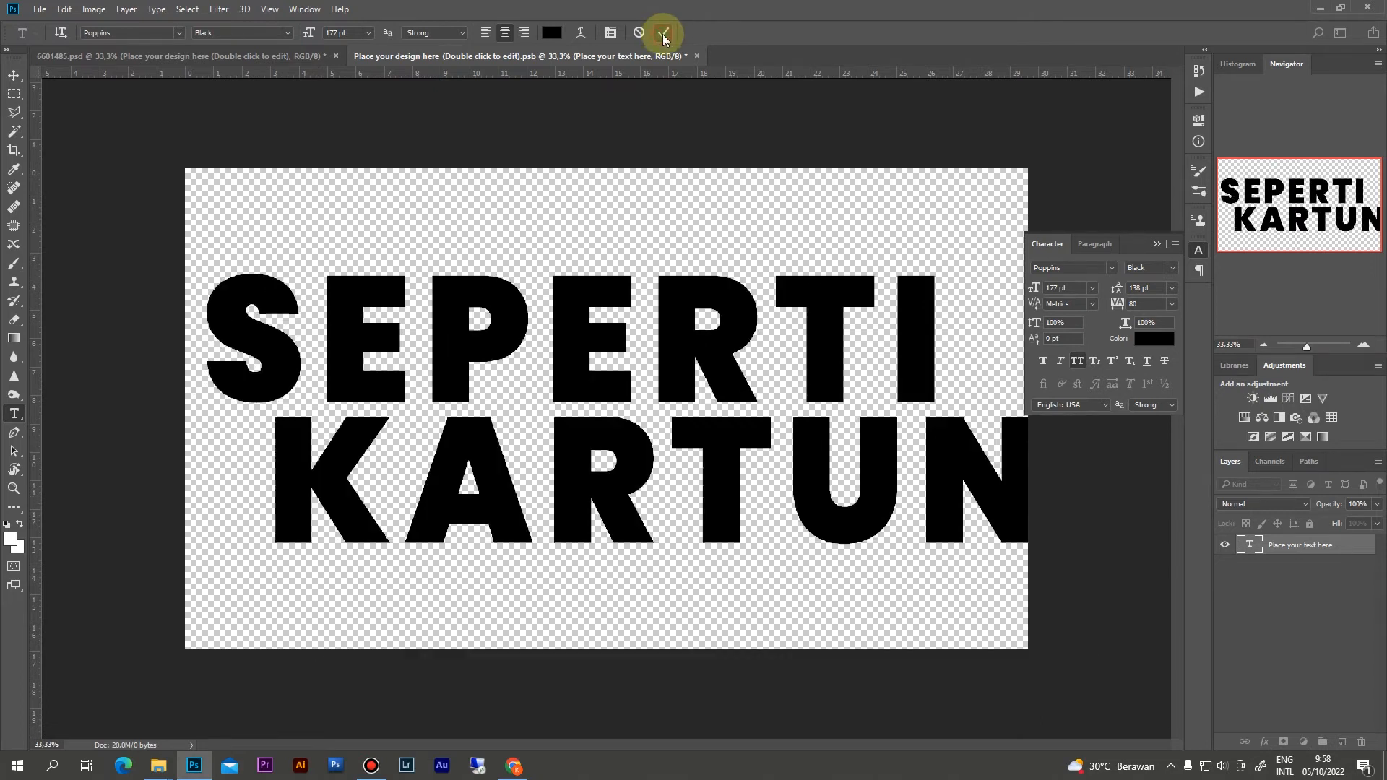
Scale the SEPERTI KARTUN text layer down proportionally to about 89% so both lines fit inside the canvas
key("v")
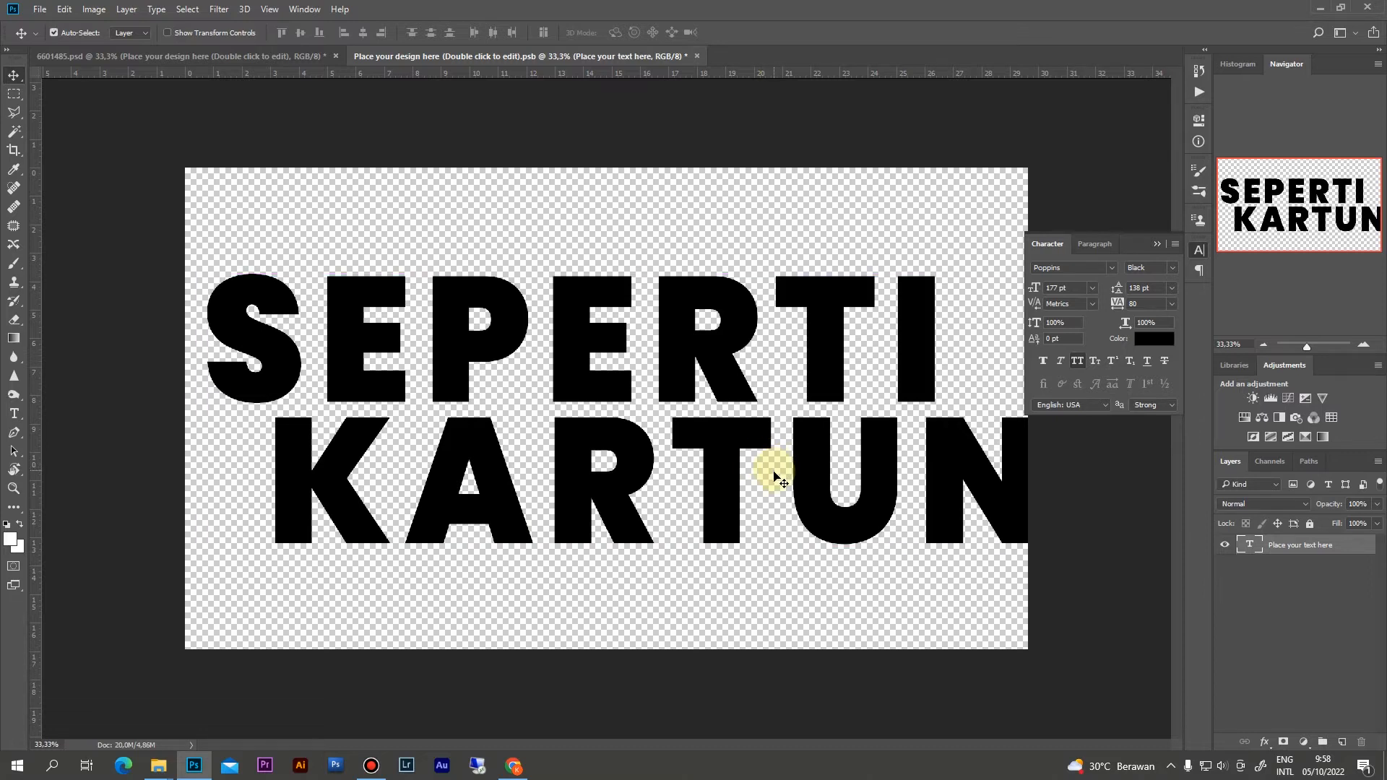
key("ctrl+t")
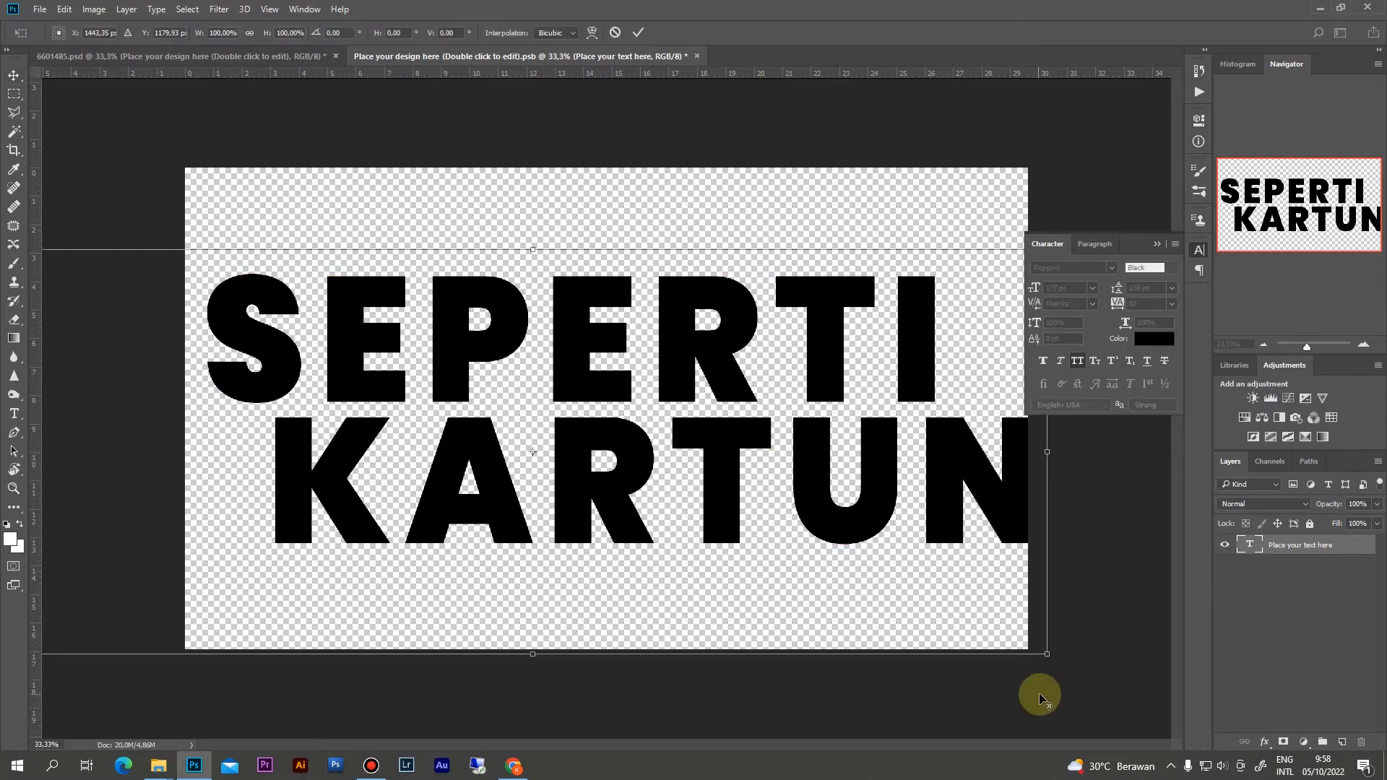
left_click_drag(1047, 655, 991, 631)
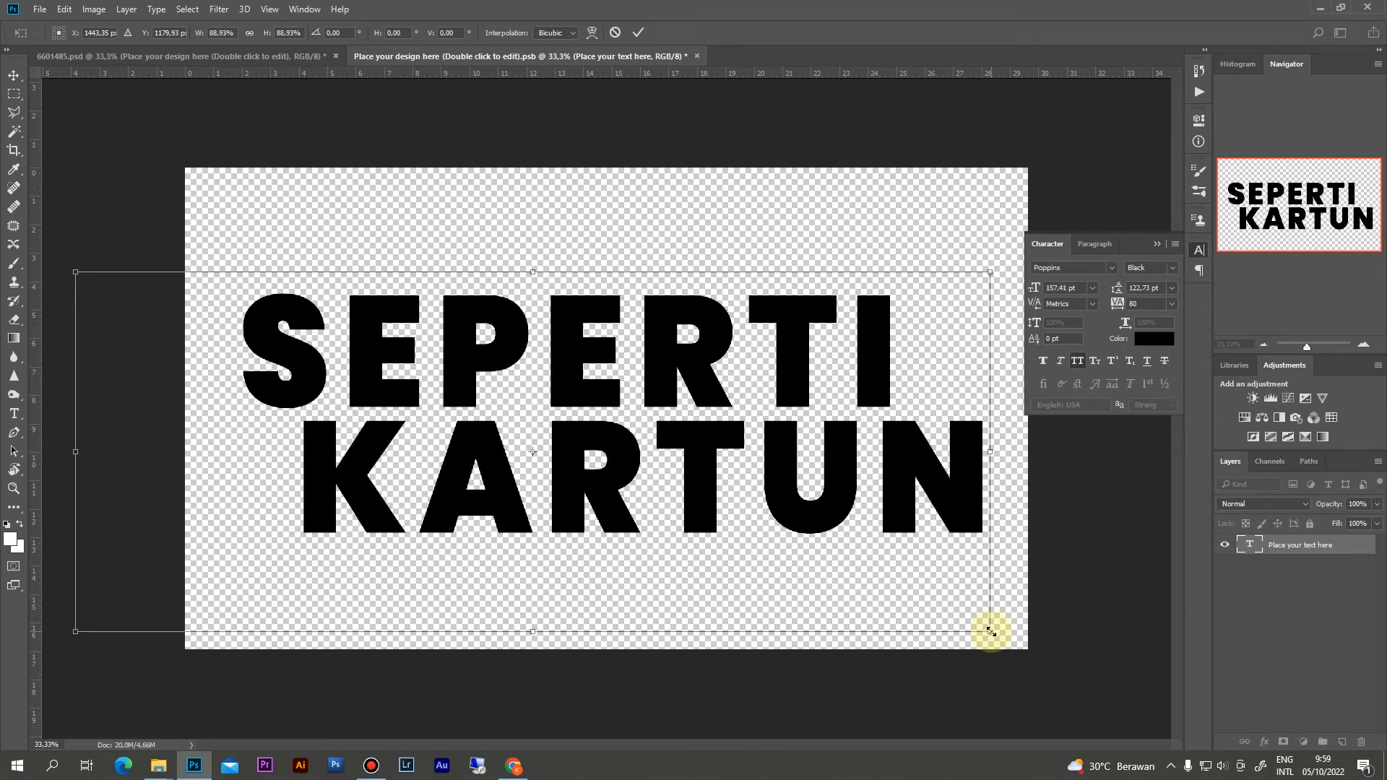
key("Return")
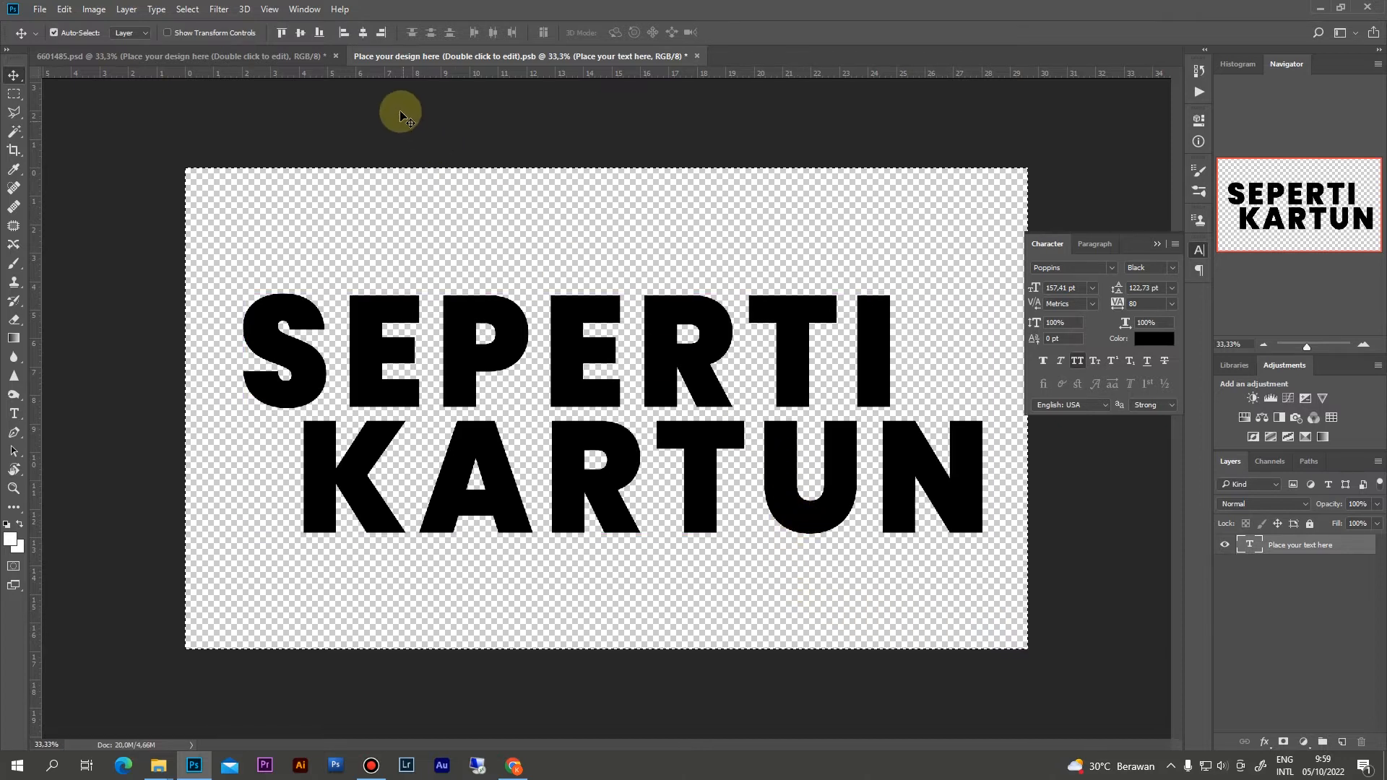
Centre the text layer horizontally and vertically on the whole canvas, and clear the selection
key("ctrl+a")
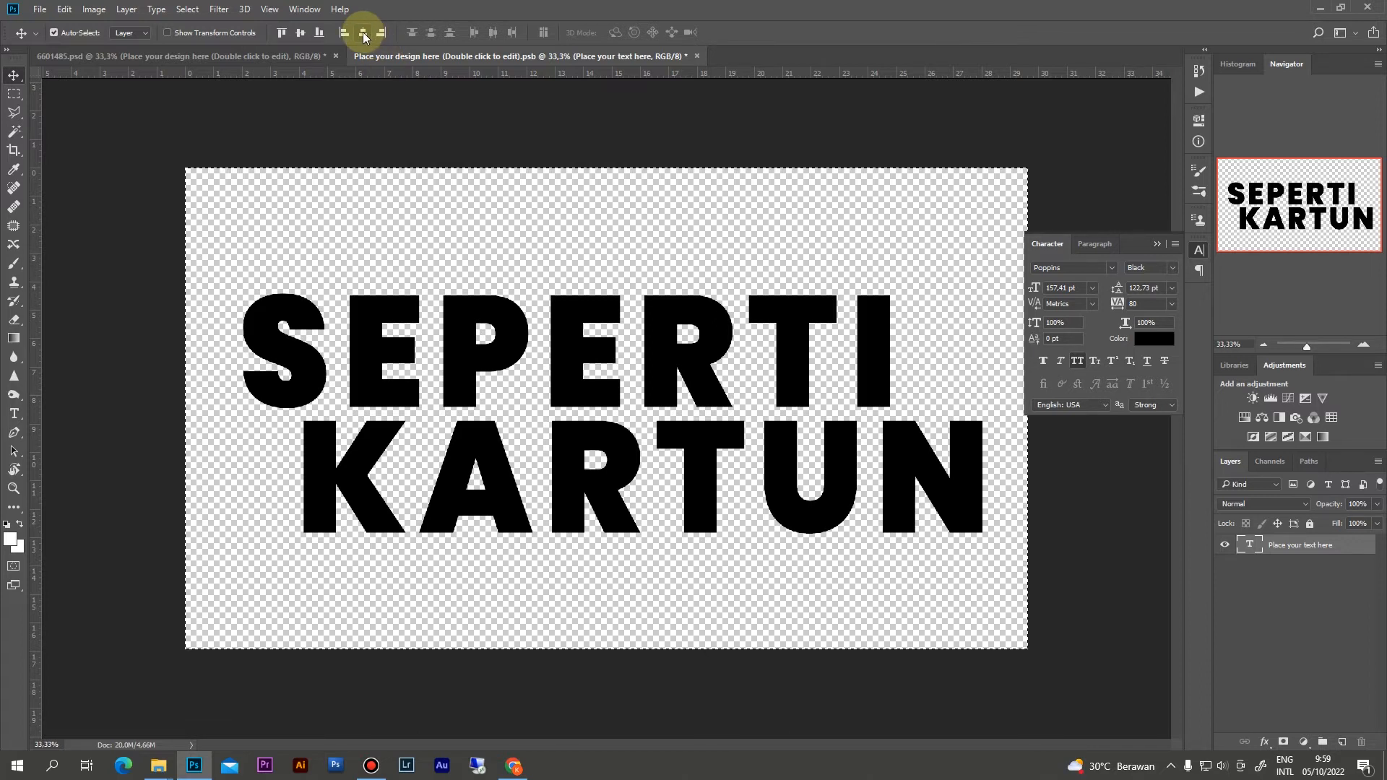
left_click(364, 34)
left_click(296, 33)
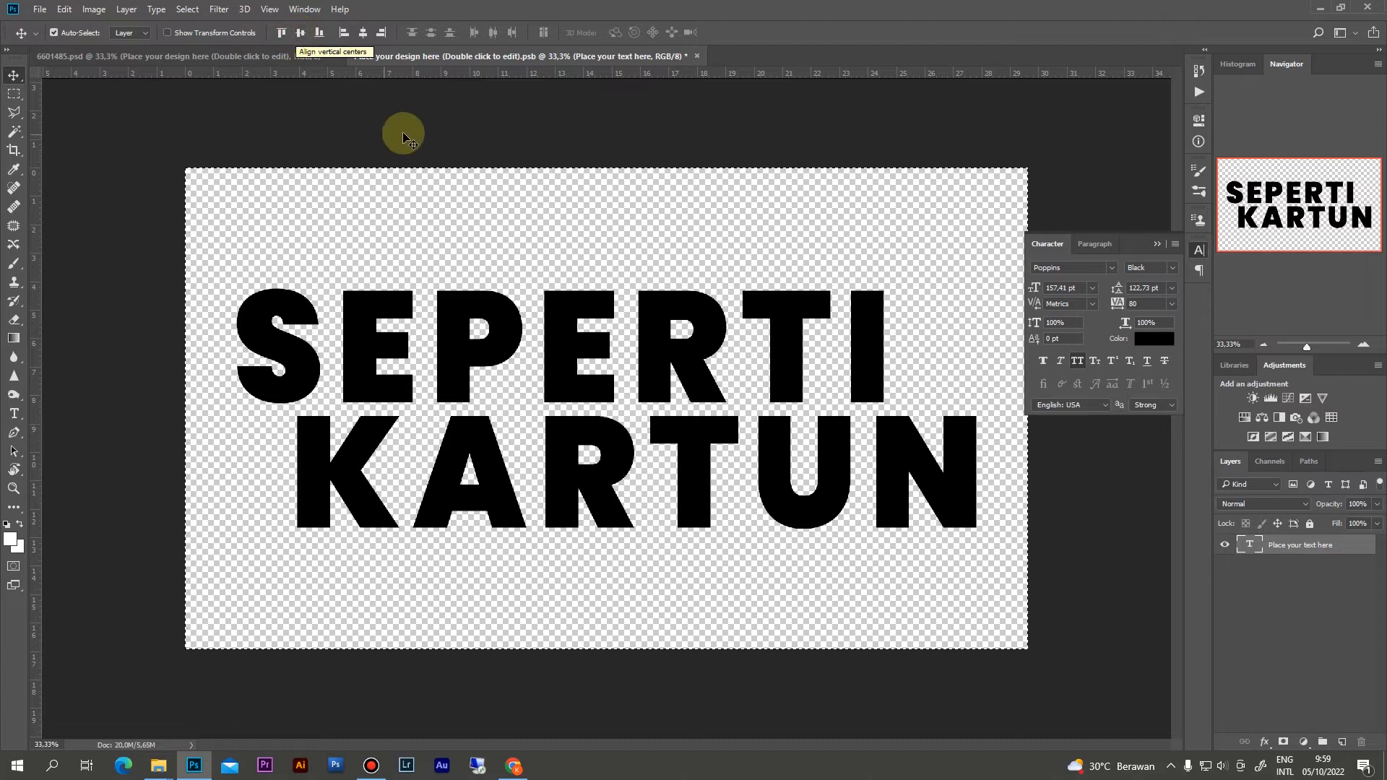
key("ctrl+plus")
key("ctrl+plus")
left_click_drag(476, 224, 469, 538)
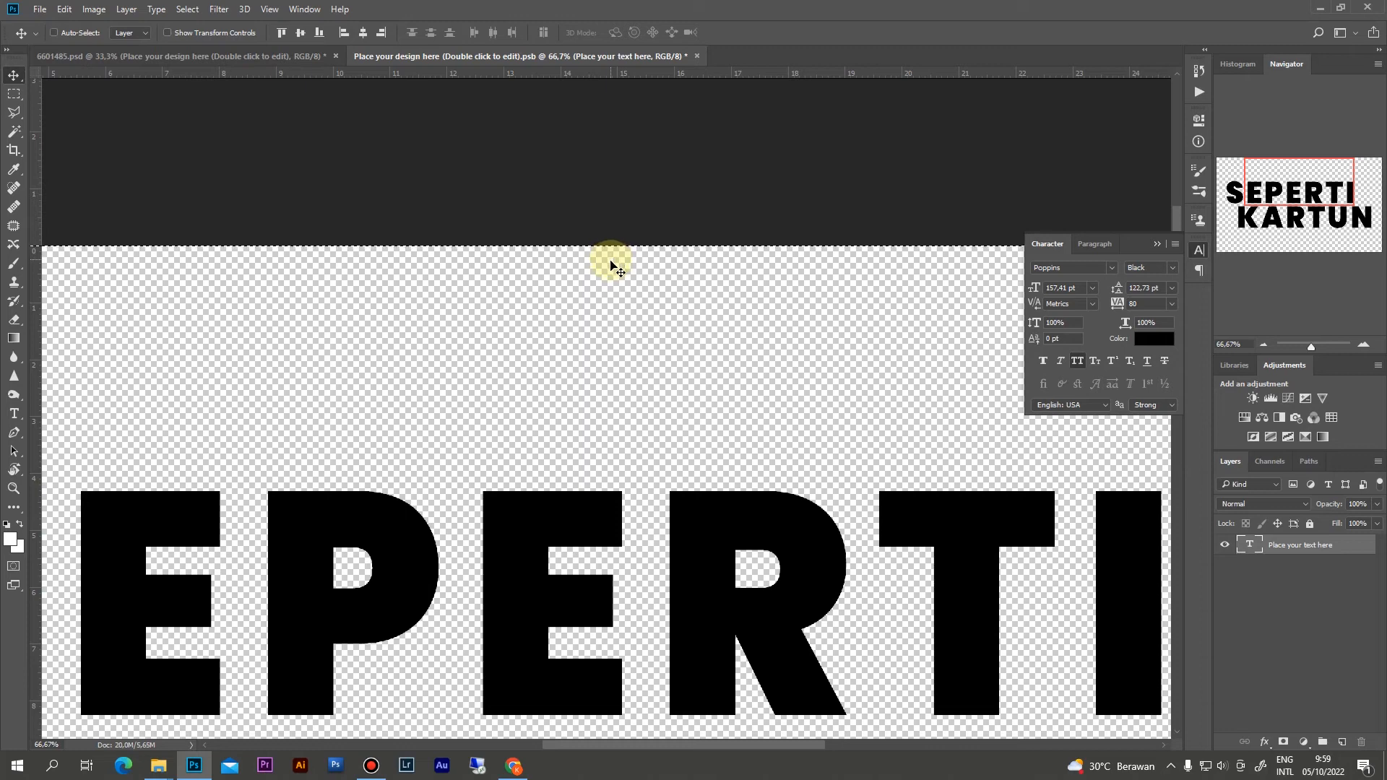
key("ctrl+minus")
key("ctrl+minus")
key("ctrl+minus")
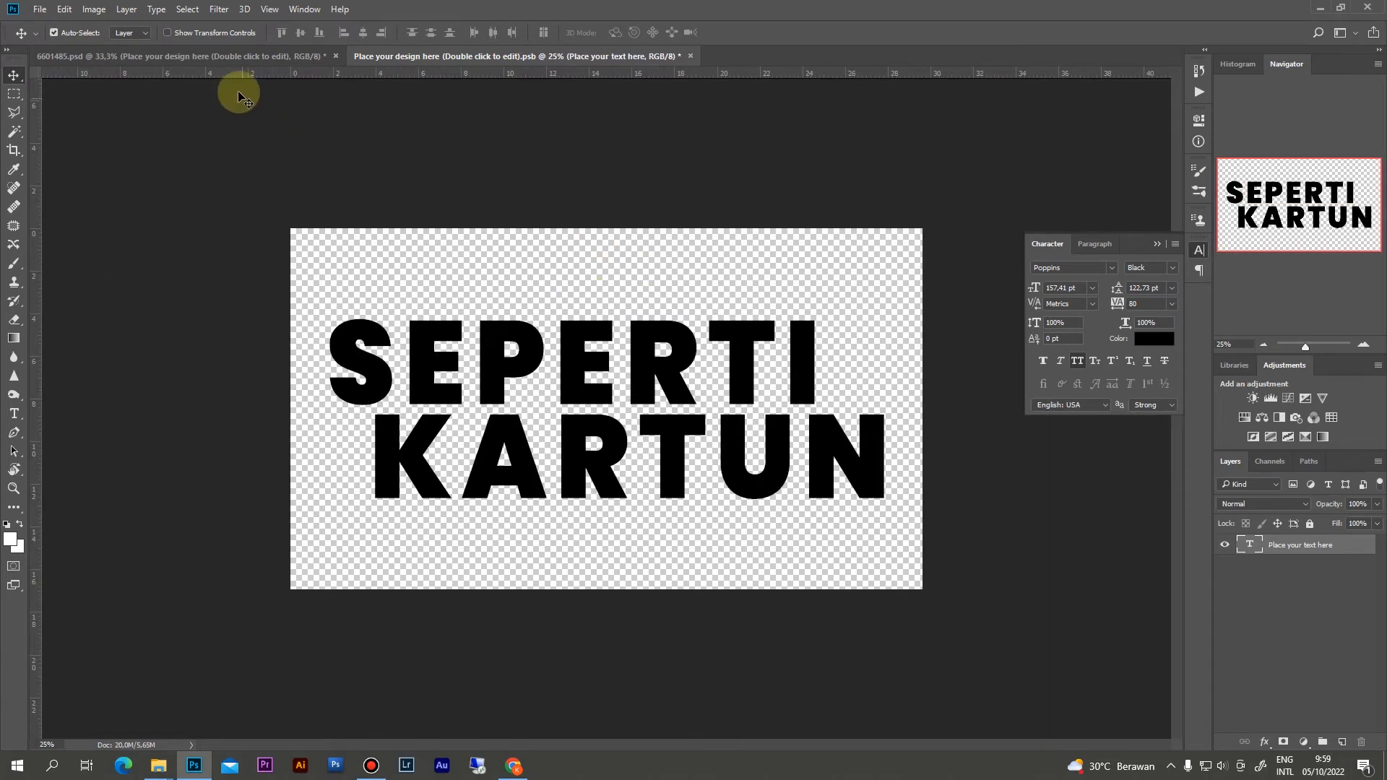
Save the edited smart object and go to the 6601485.psd mockup to update its text effect
left_click(220, 57)
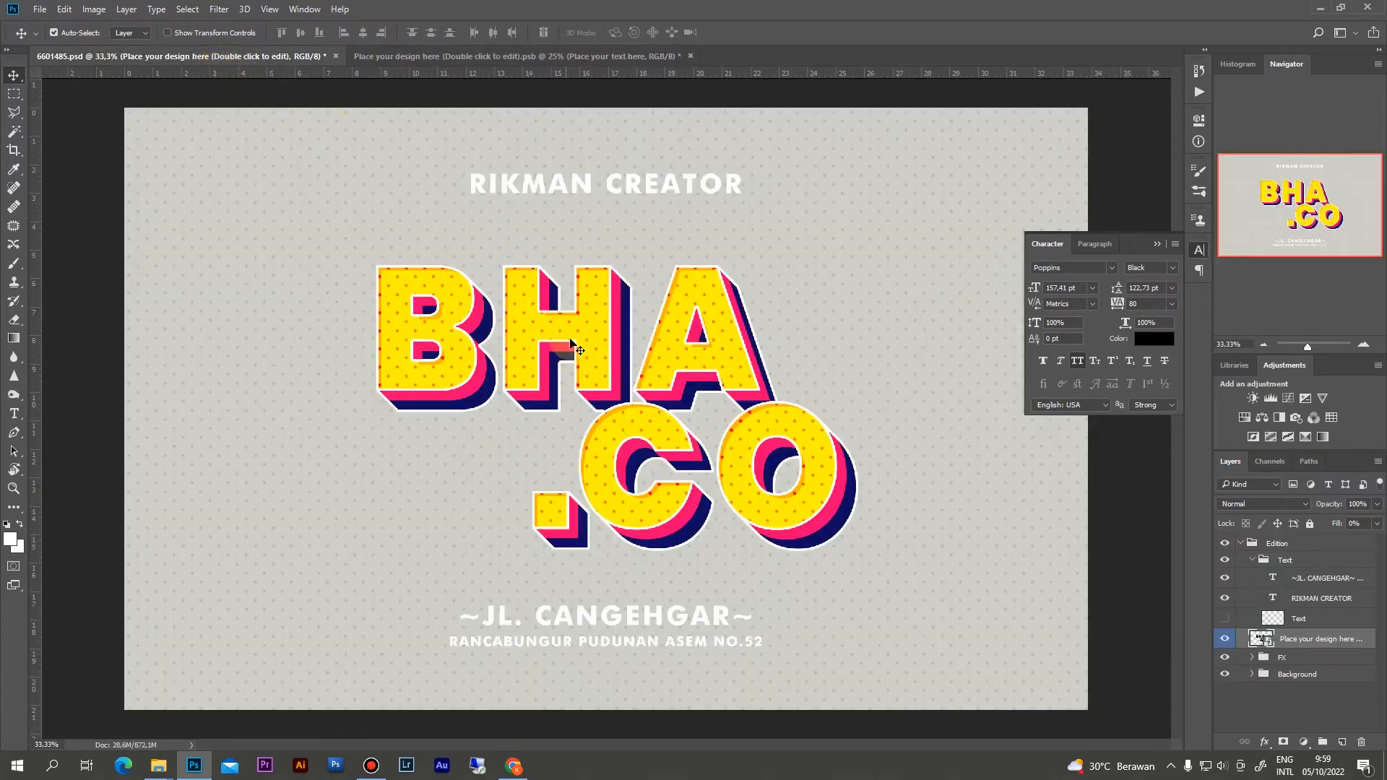
left_click(521, 58)
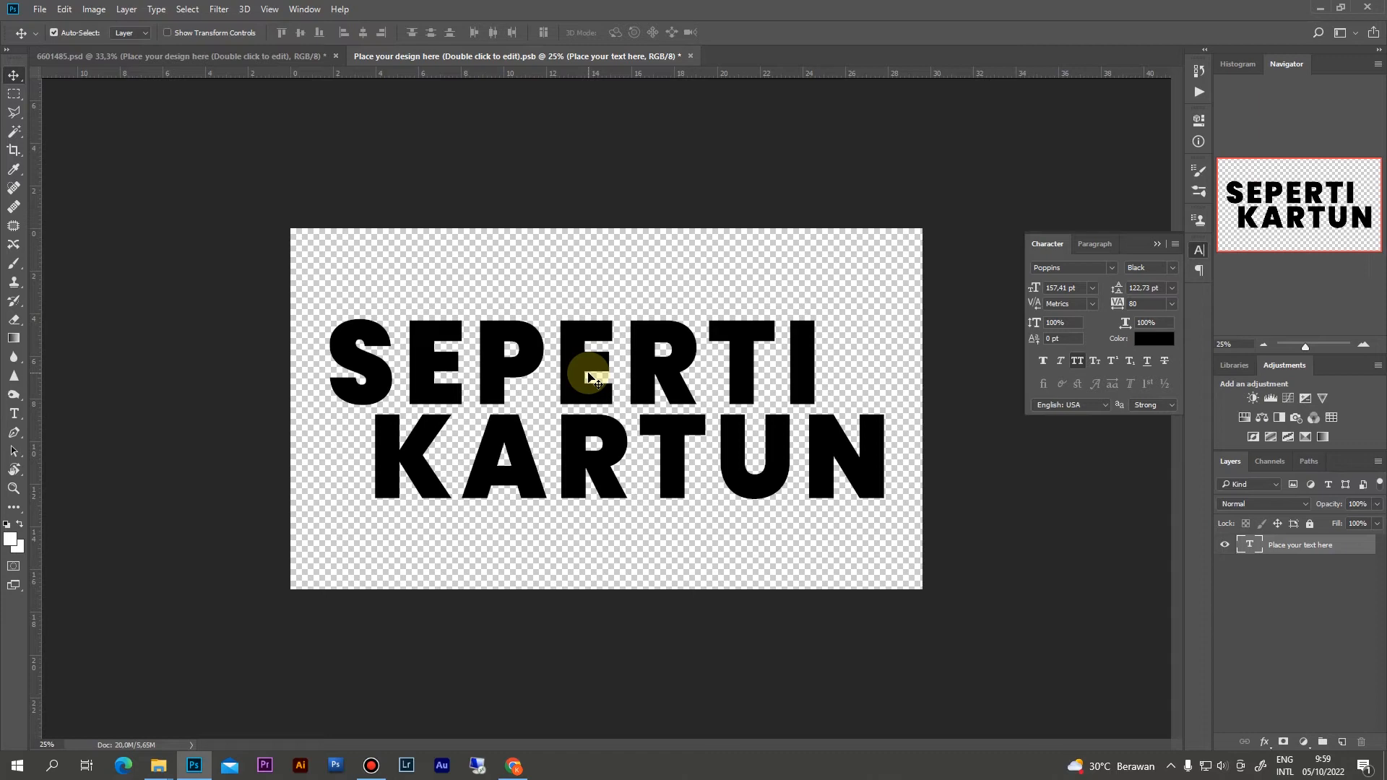
key("ctrl+s")
left_click(240, 62)
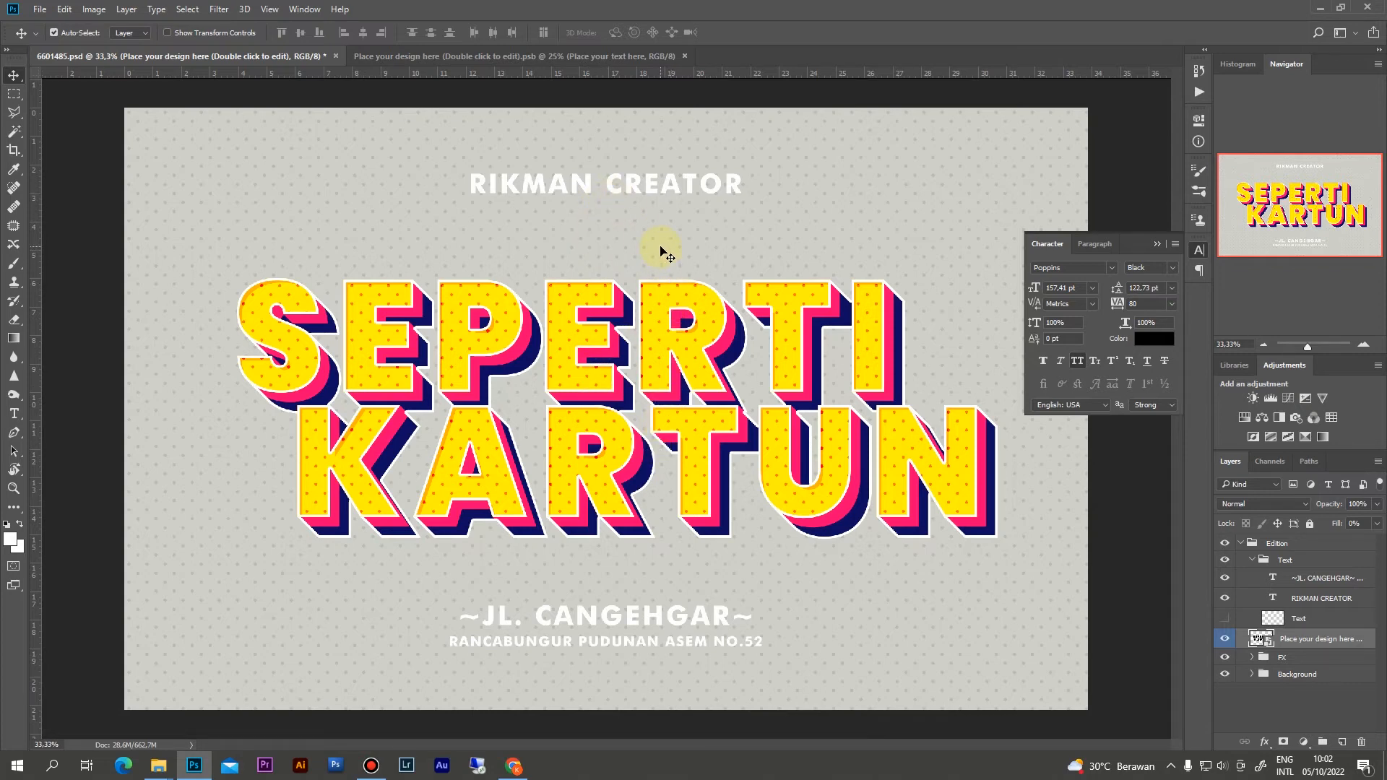
Back in the smart object, enlarge only the SEPERTI line to a font size of about 173 pt
left_click(447, 56)
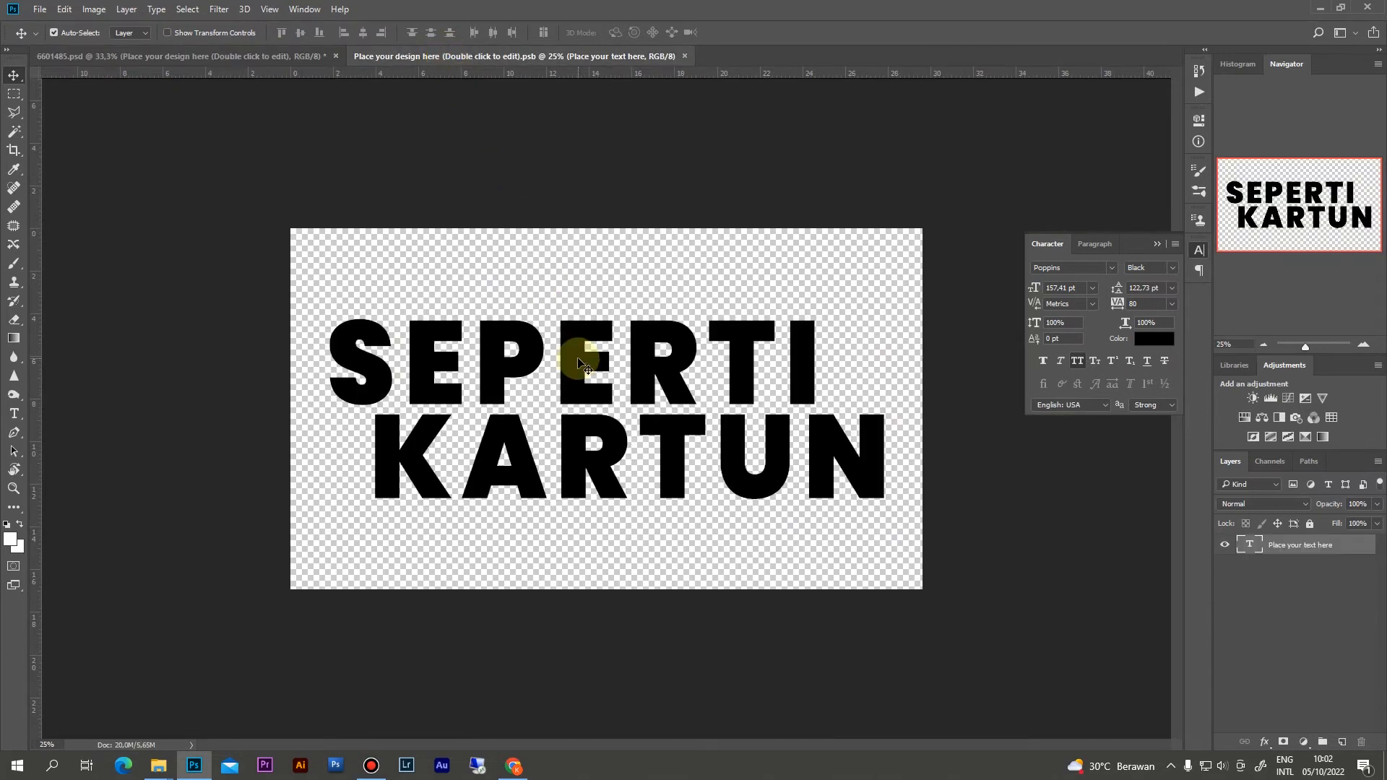
key("t")
mouse_move(814, 354)
left_mouse_down()
mouse_move(341, 365)
mouse_move(806, 362)
left_mouse_up()
left_click(341, 365)
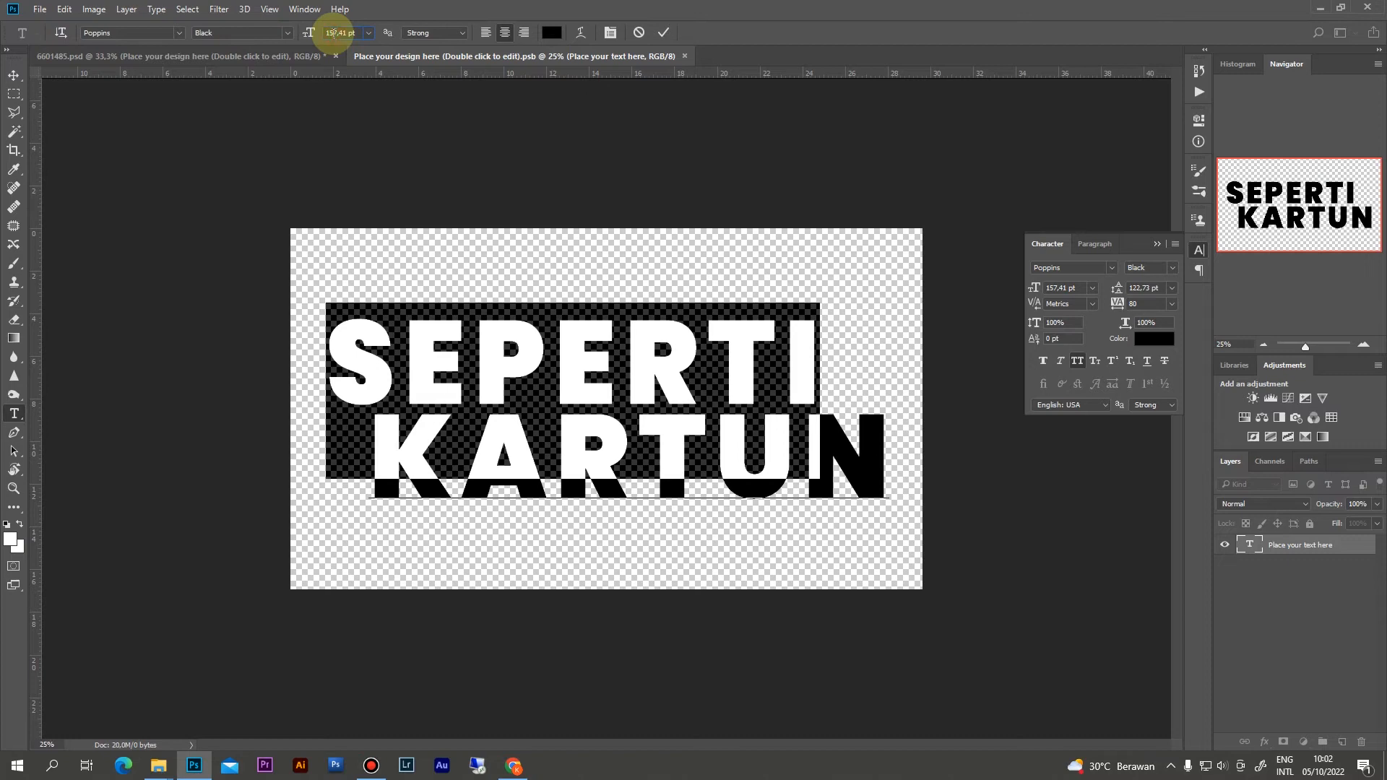
scroll(333, 32, "up", 13)
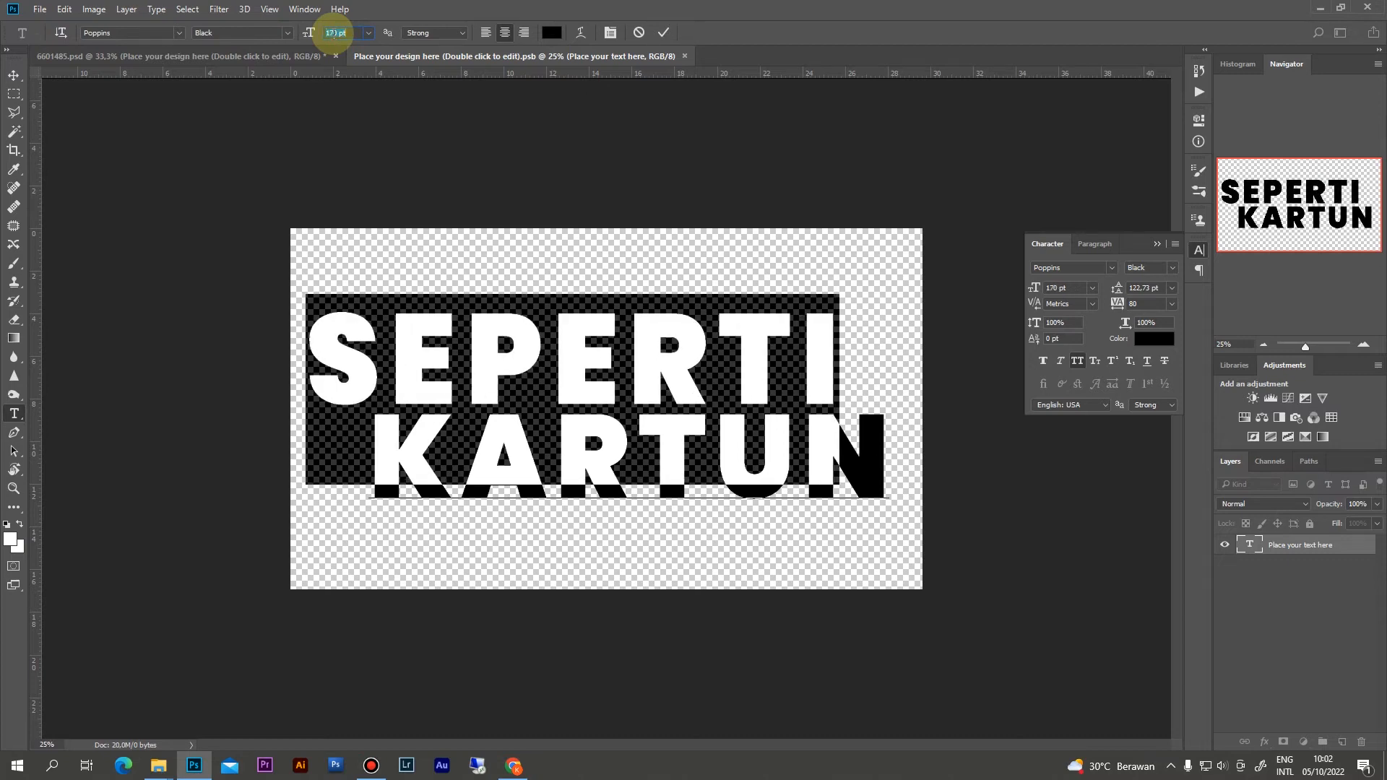
scroll(333, 33, "up", 4)
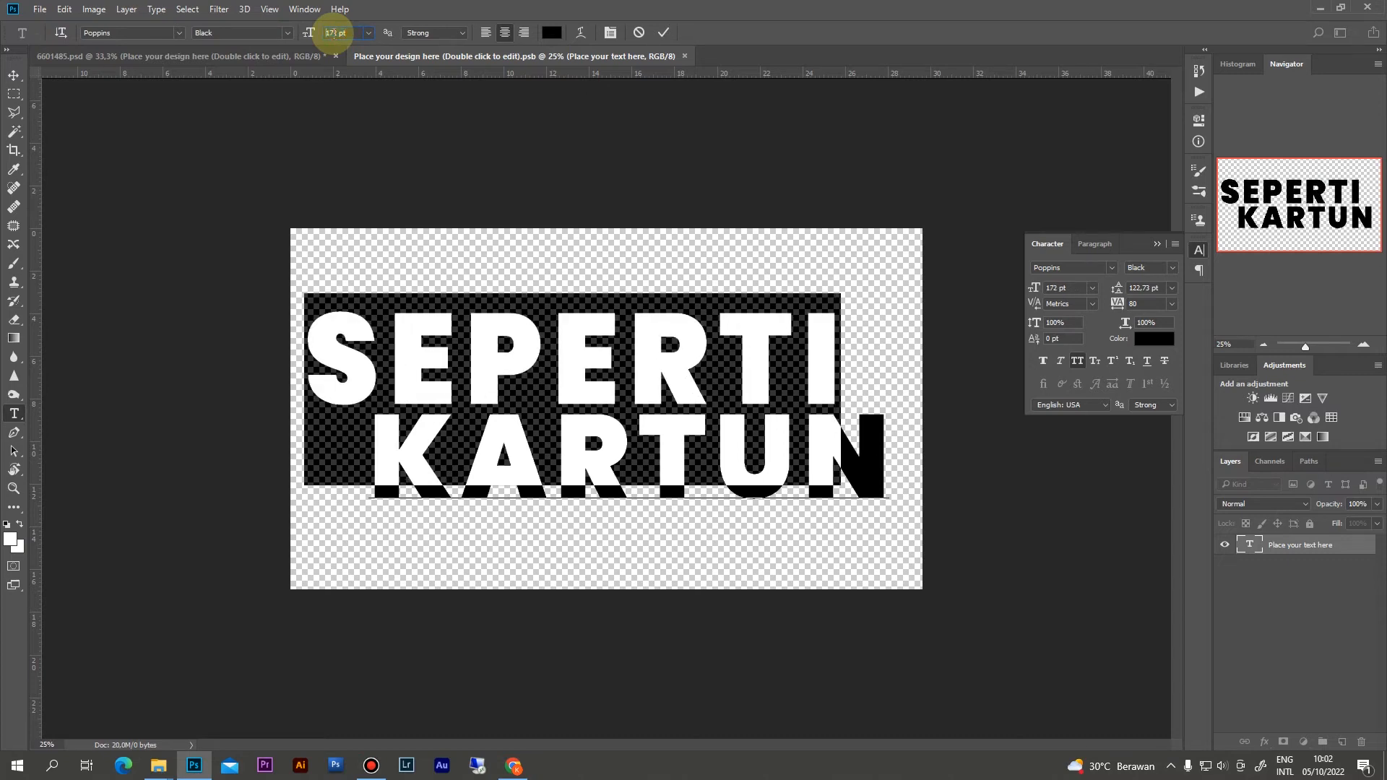
left_click(663, 32)
Centre the enlarged text horizontally on the canvas, deselect, and save the smart object
key("v")
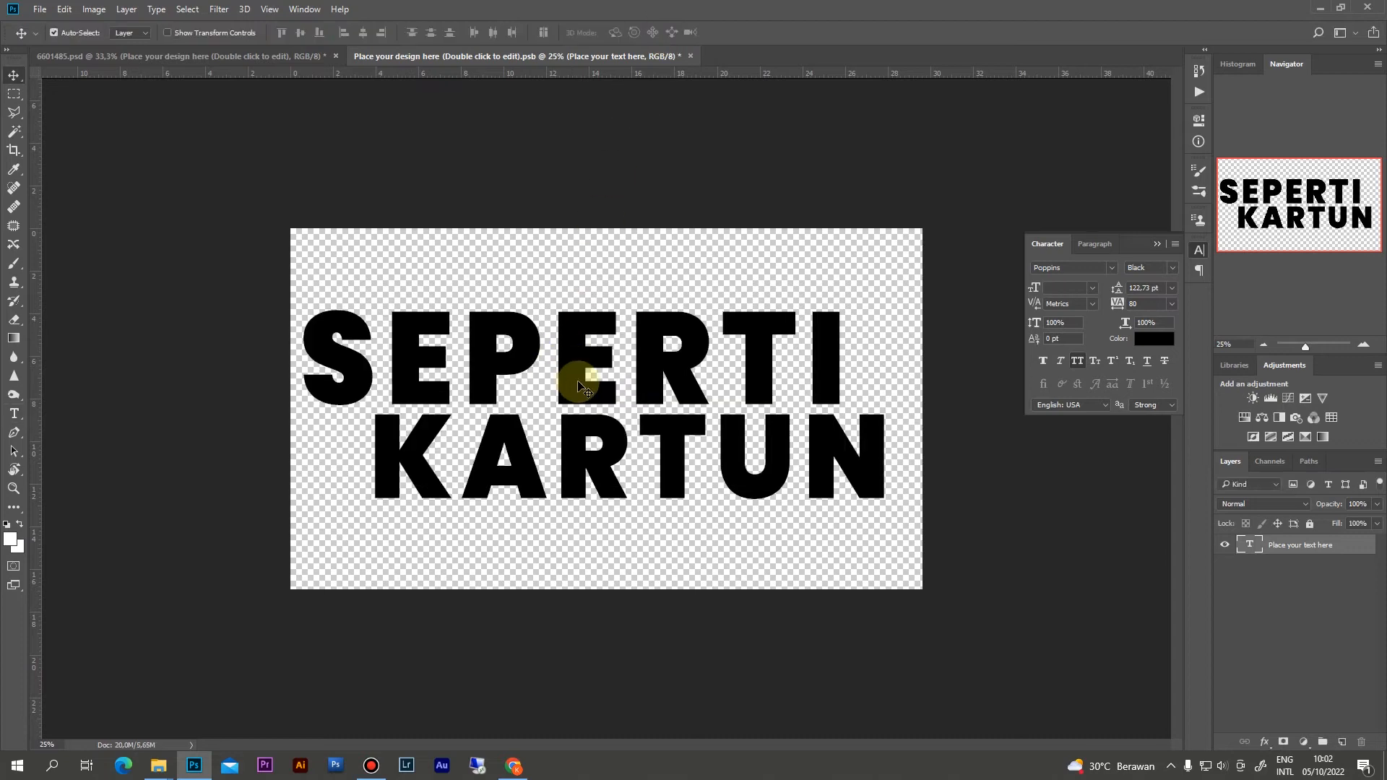
key("ctrl+a")
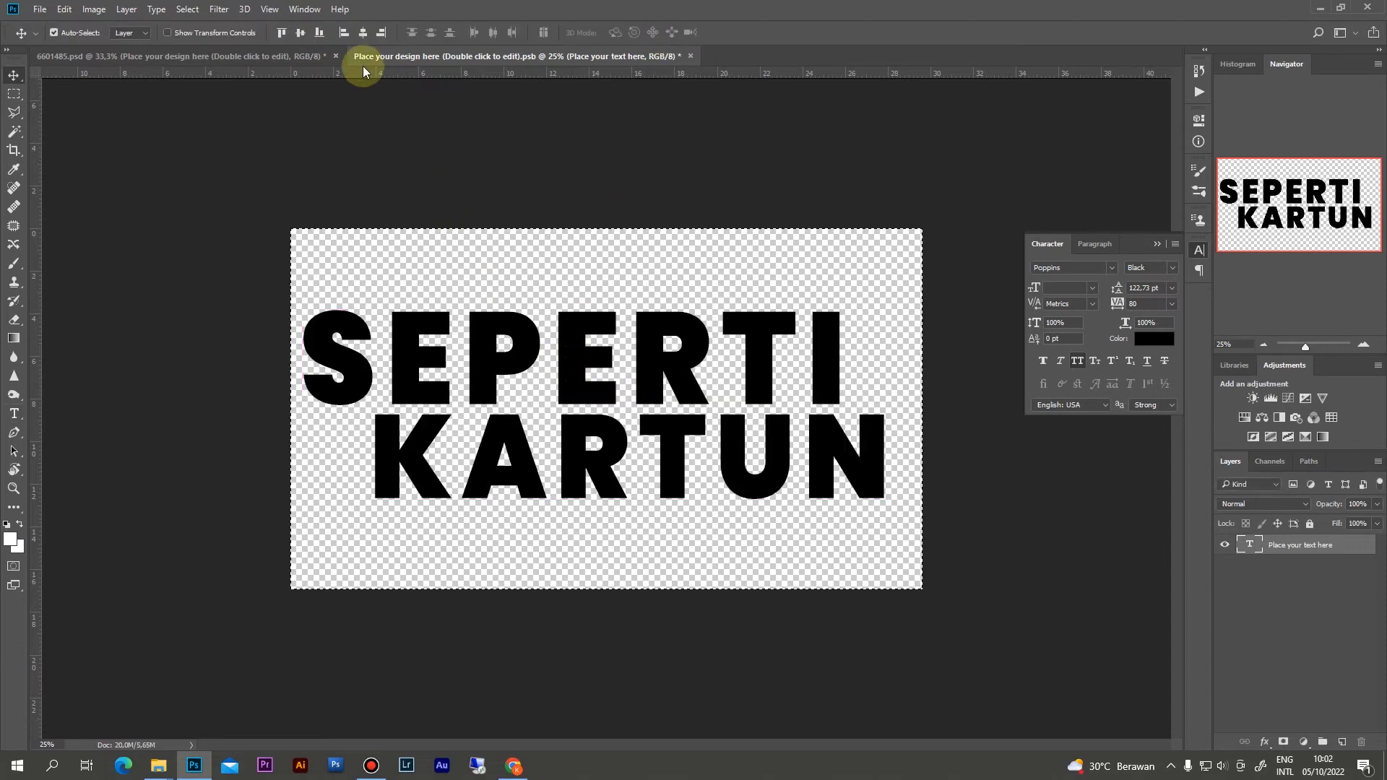
left_click(365, 33)
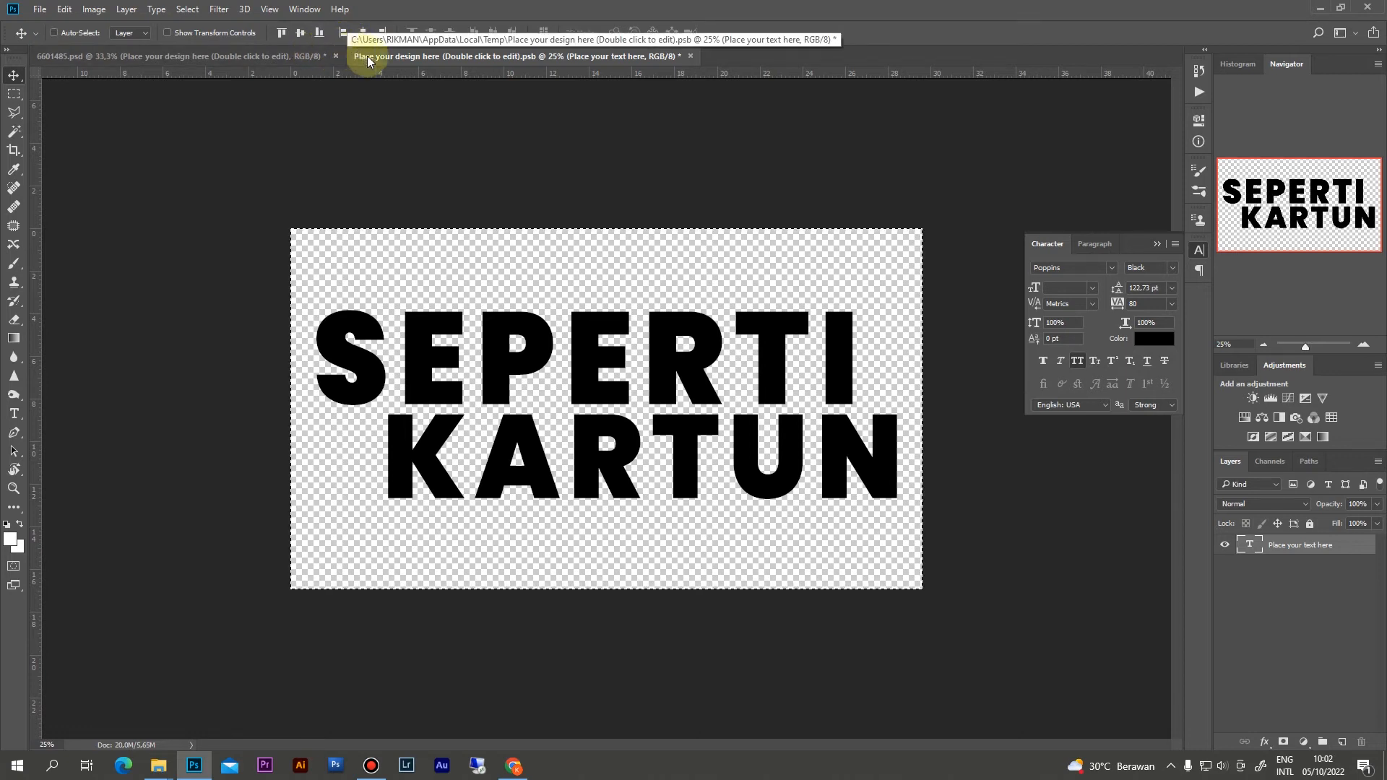
key("ctrl+d")
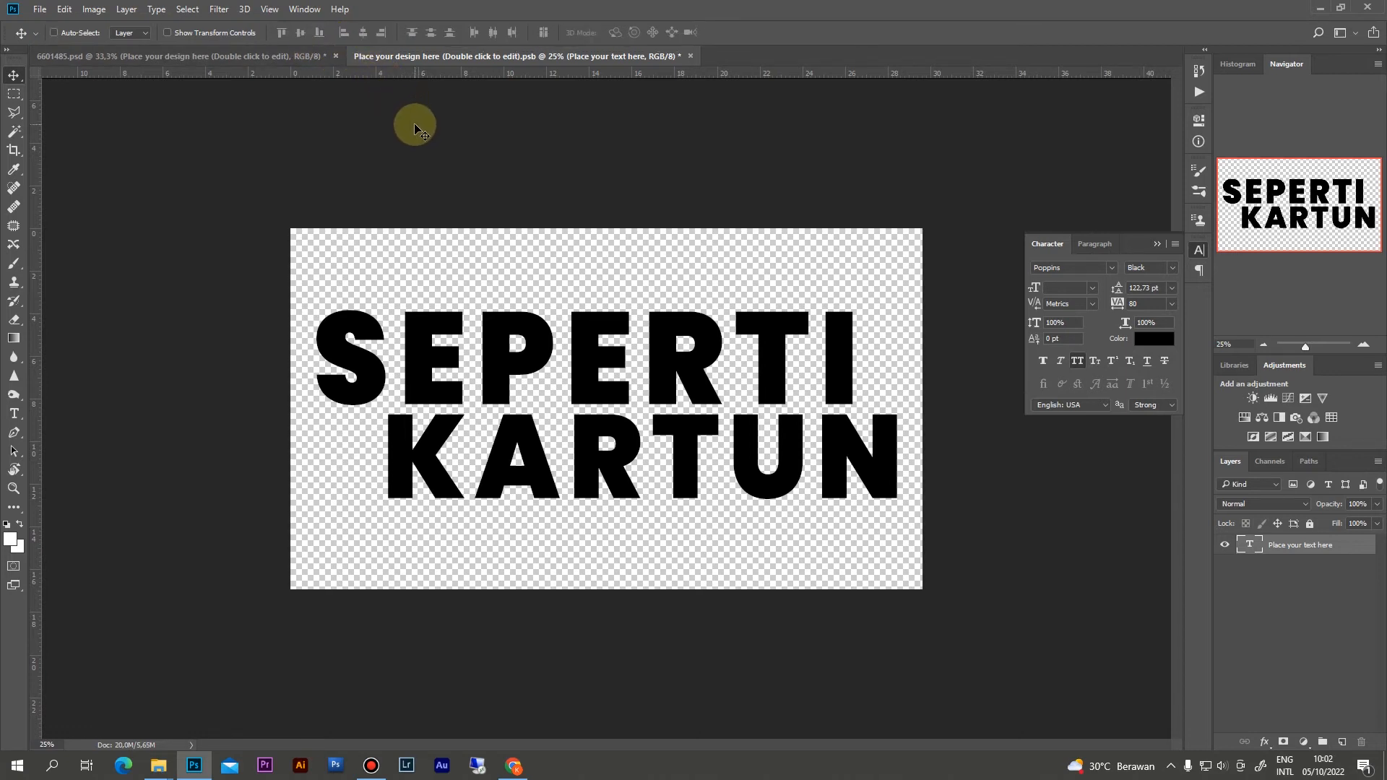
key("ctrl+s")
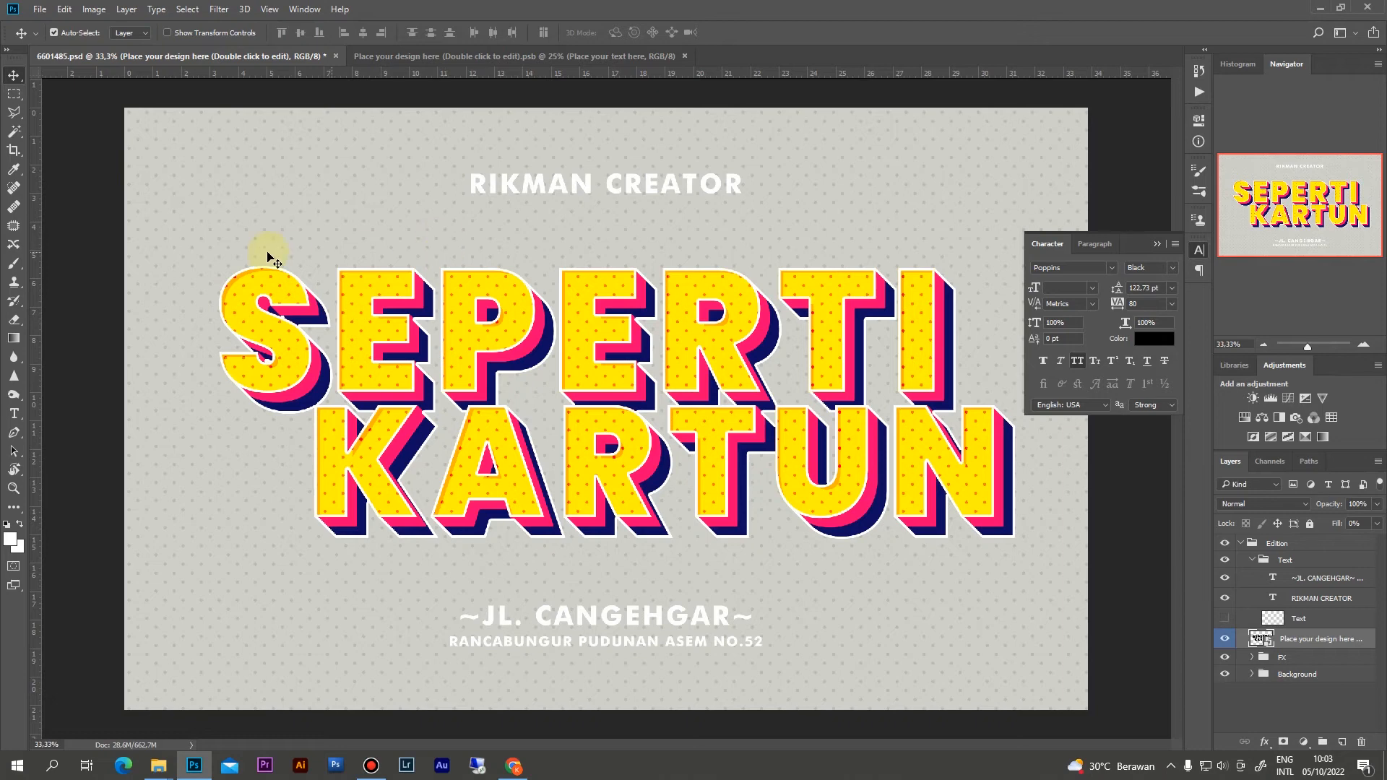
In the mockup, identify the creator name text layer by toggling its visibility, and move it down closer to SEPERTI
left_click(492, 189)
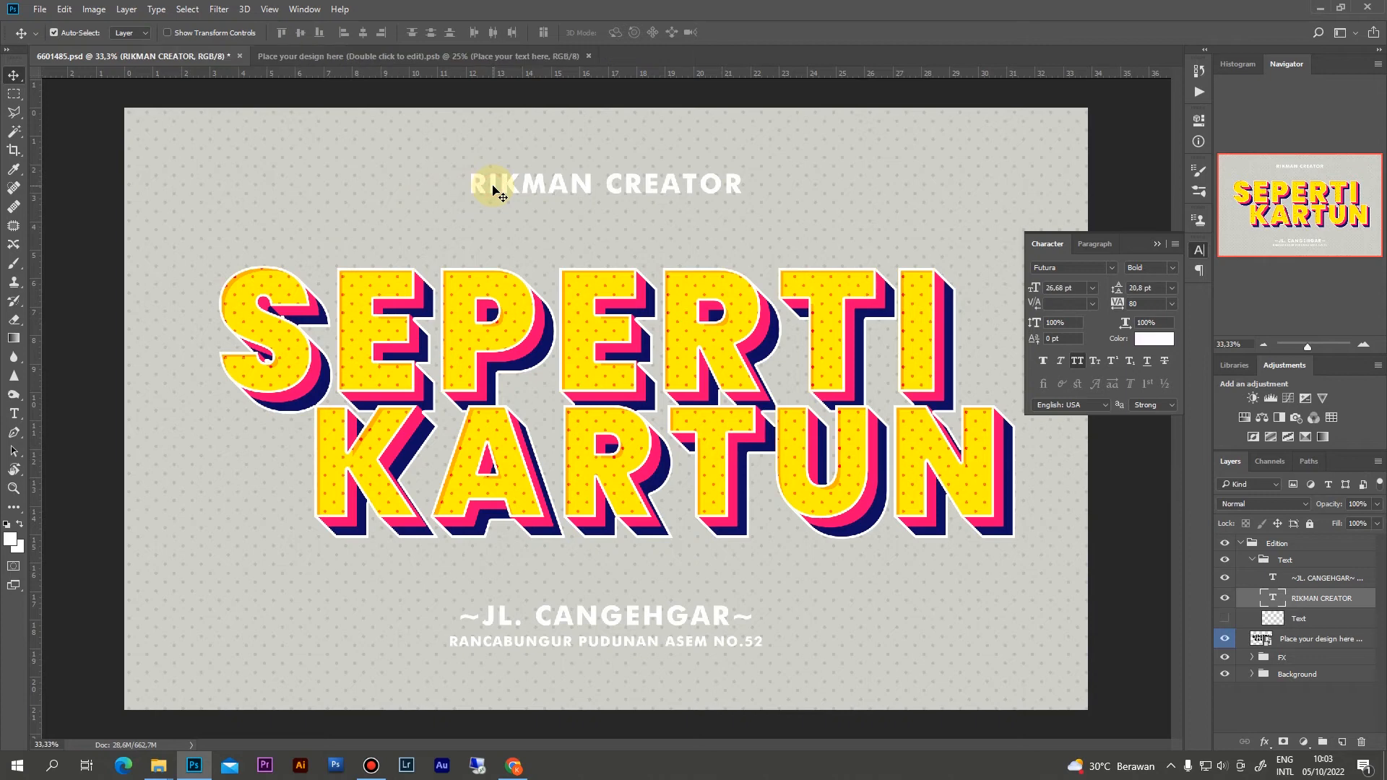
left_click(1225, 598)
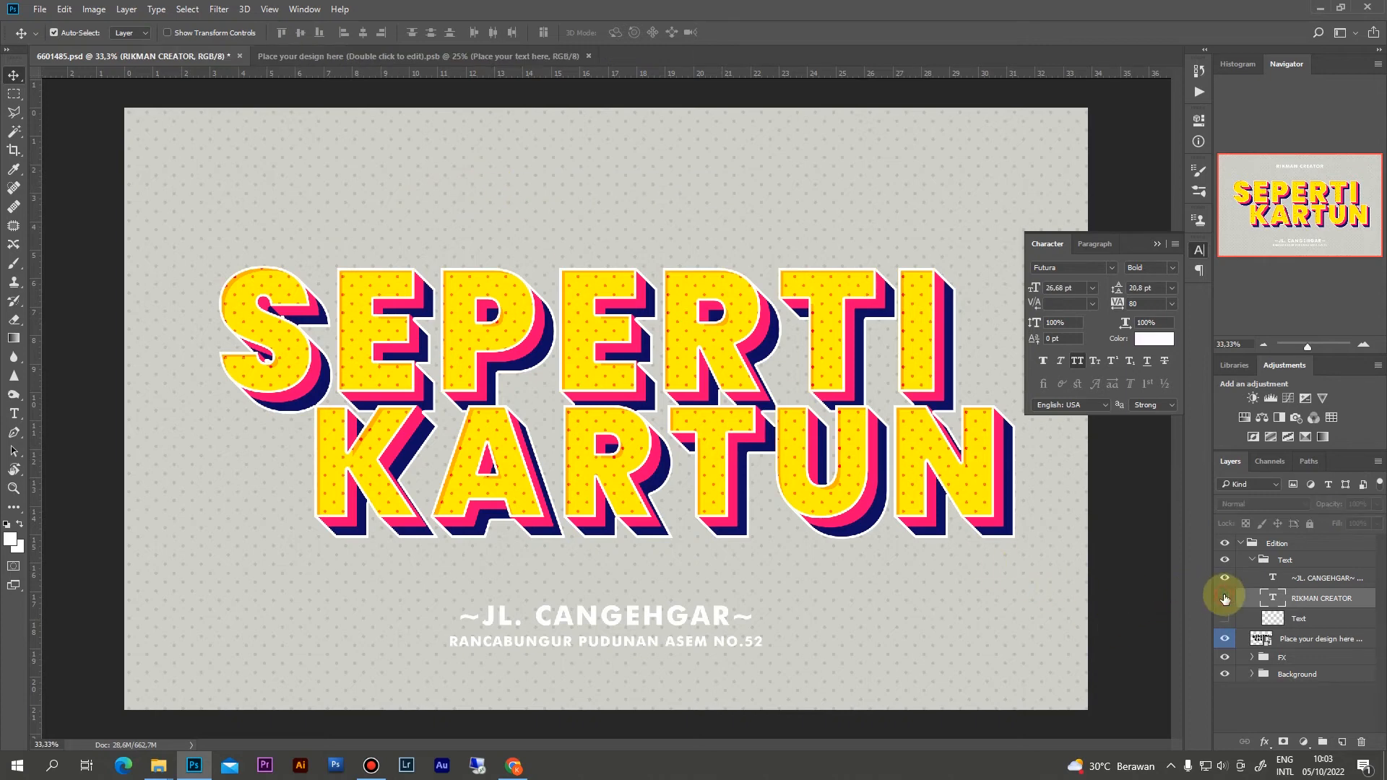
left_click(1225, 598)
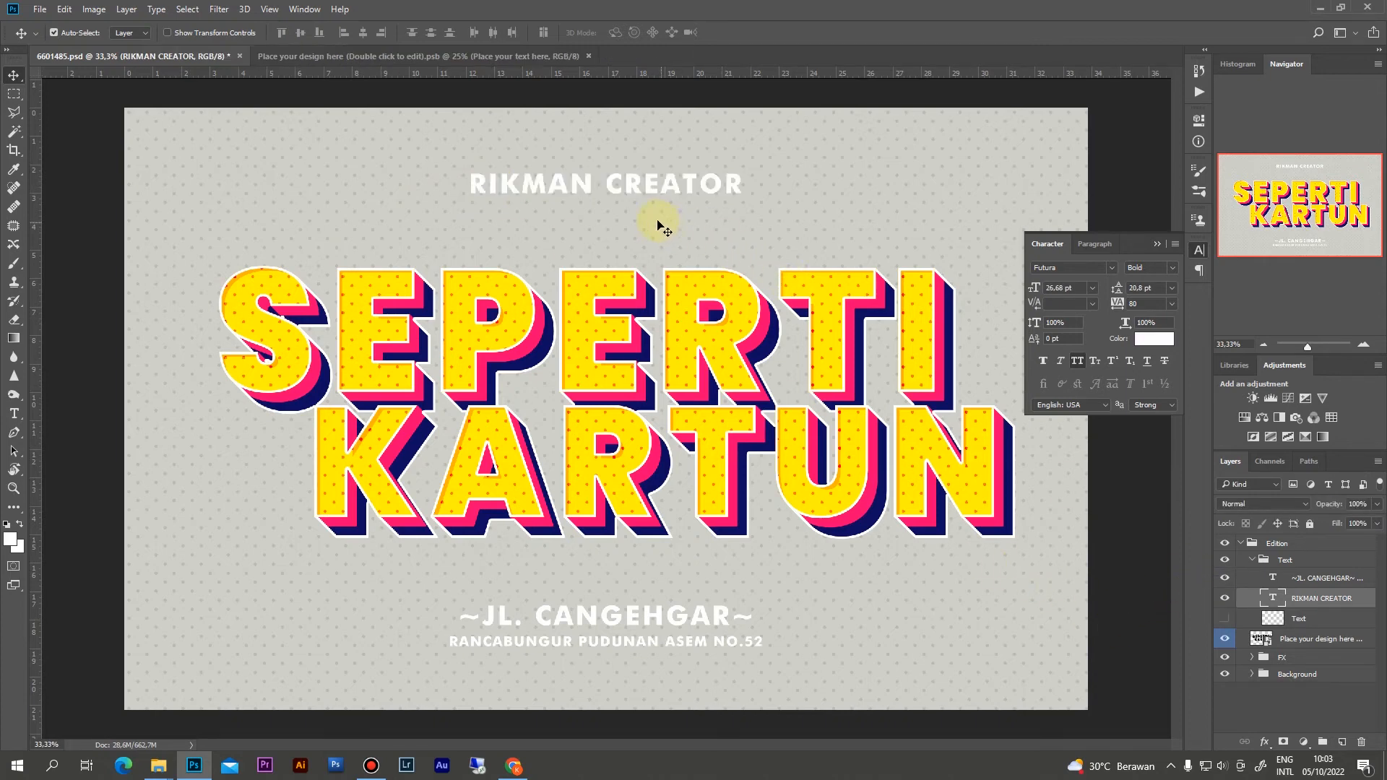
key("shift+Down")
key("shift+Down")
key("shift+Down")
key("shift+Down")
key("shift+Down")
key("shift+Down")
key("shift+Down")
key("shift+Down")
key("shift+Down")
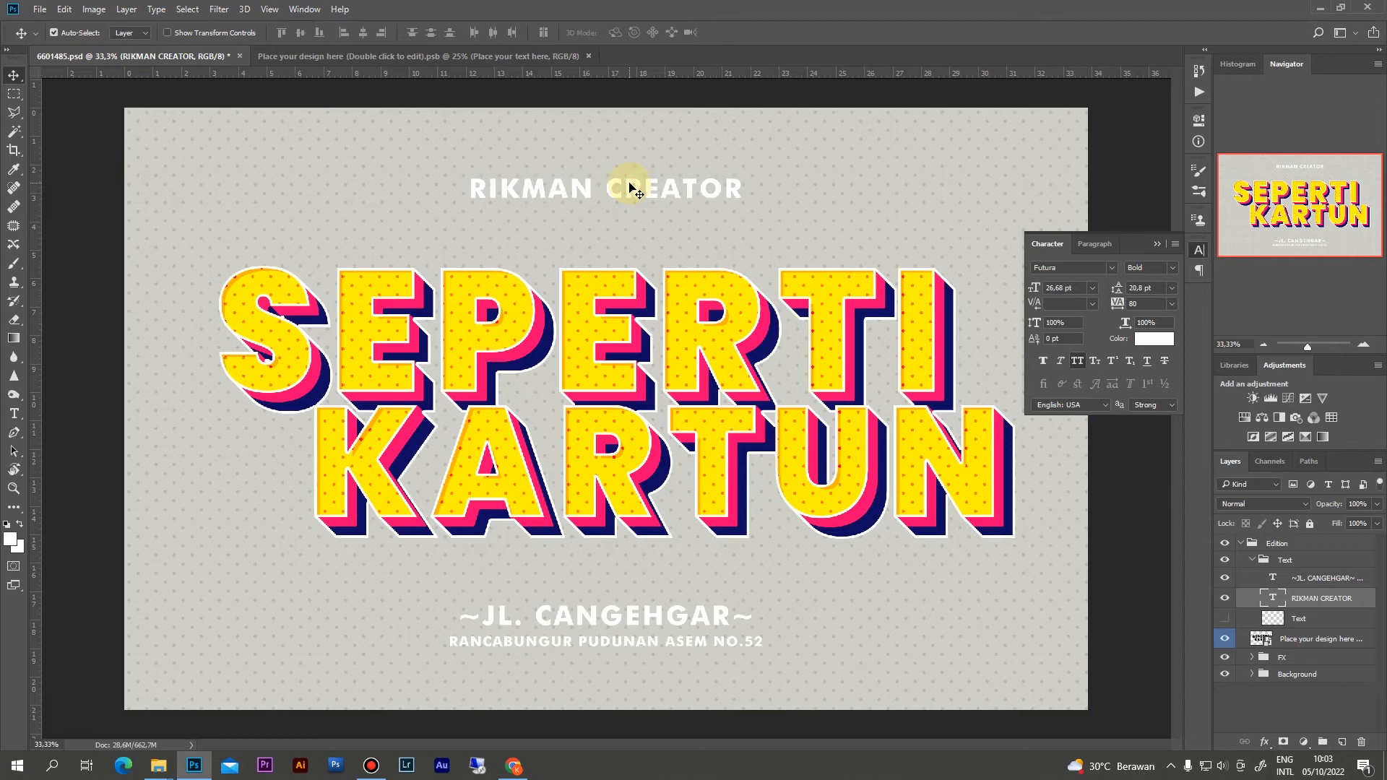
key("shift+Down")
key("shift+Down")
key("shift+Down")
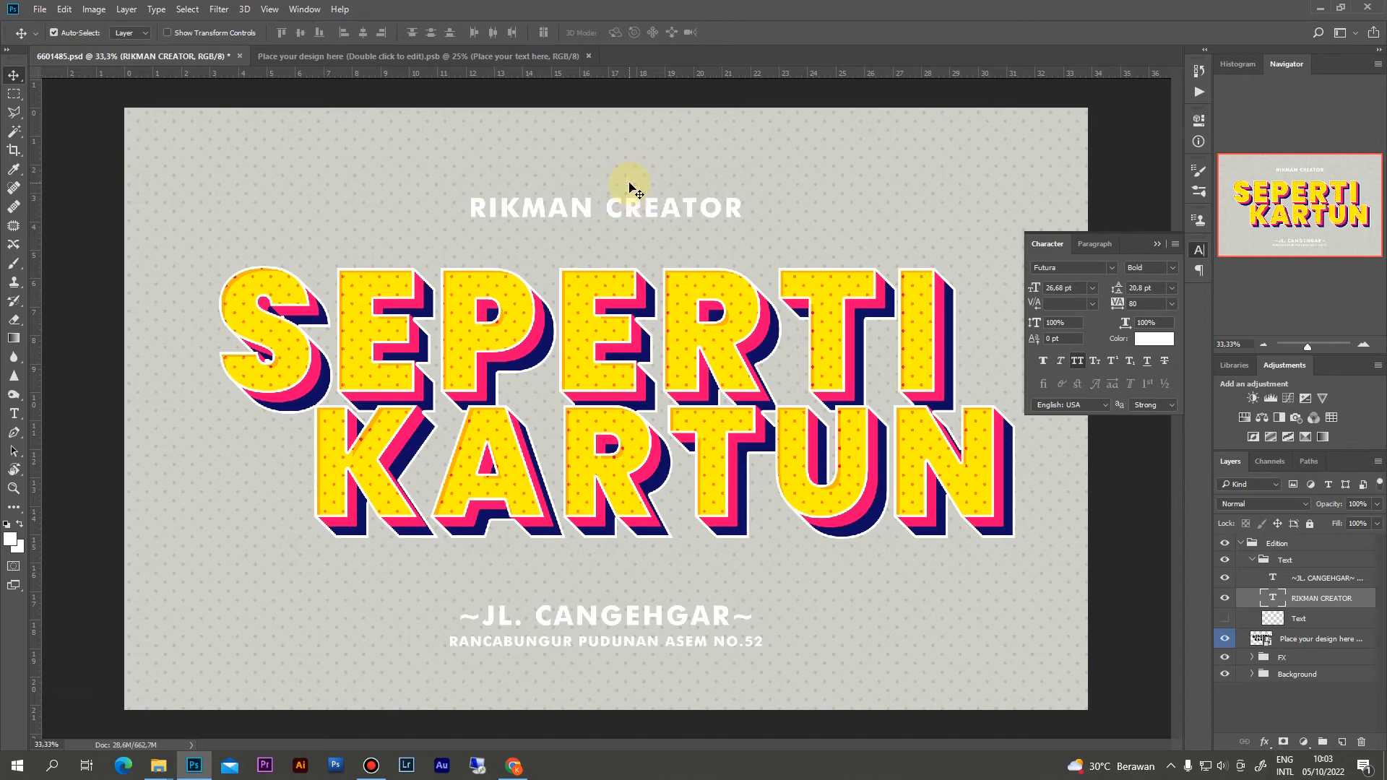
key("shift+Down")
key("shift+Up")
key("shift+Up")
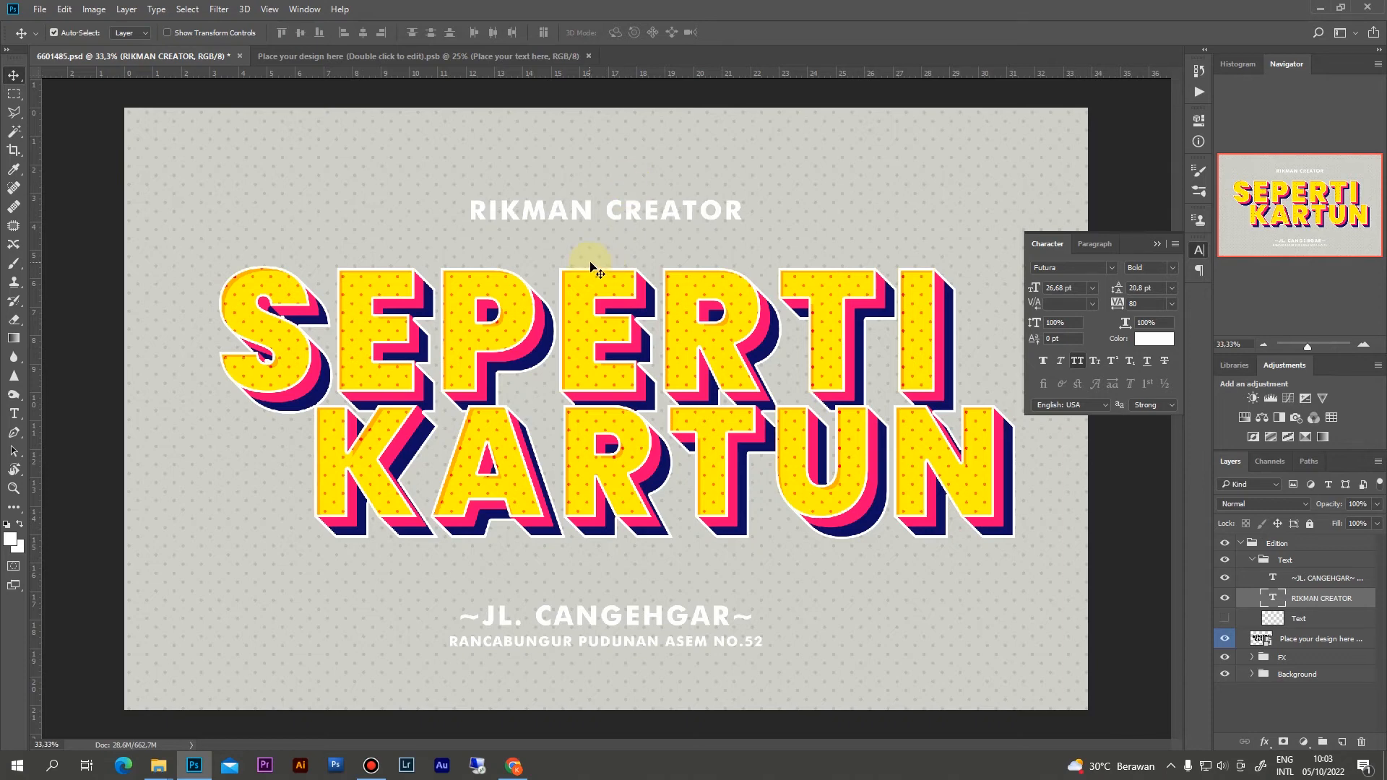
Replace the address text below KARTUN with MEMBUAT DESAIN DENGAN MUDAH DAN CEPAT TUTORIAL CEPAT BISA PHOTOSHOP DENGAN 10 MENIT LANGSUNG BISA over three lines
key("t")
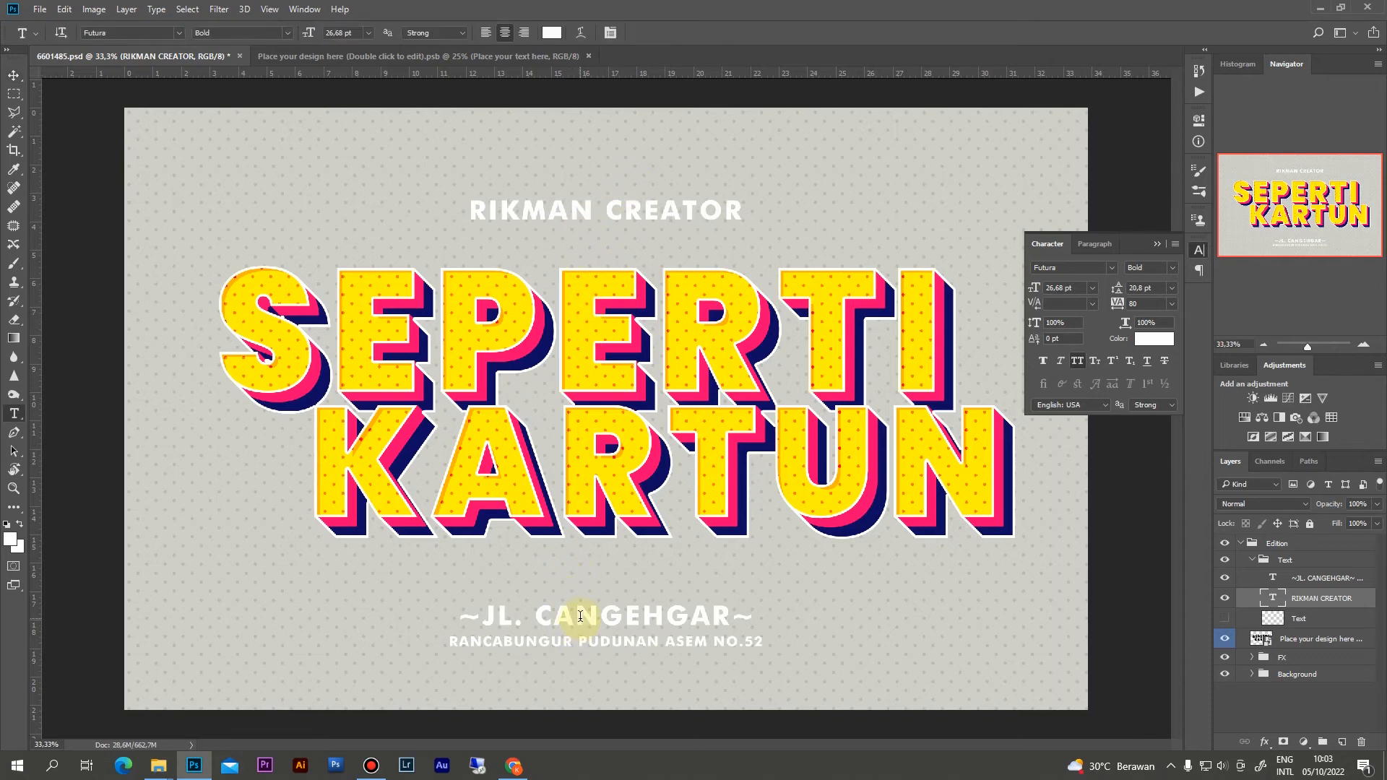
left_click(580, 616)
key("ctrl+a")
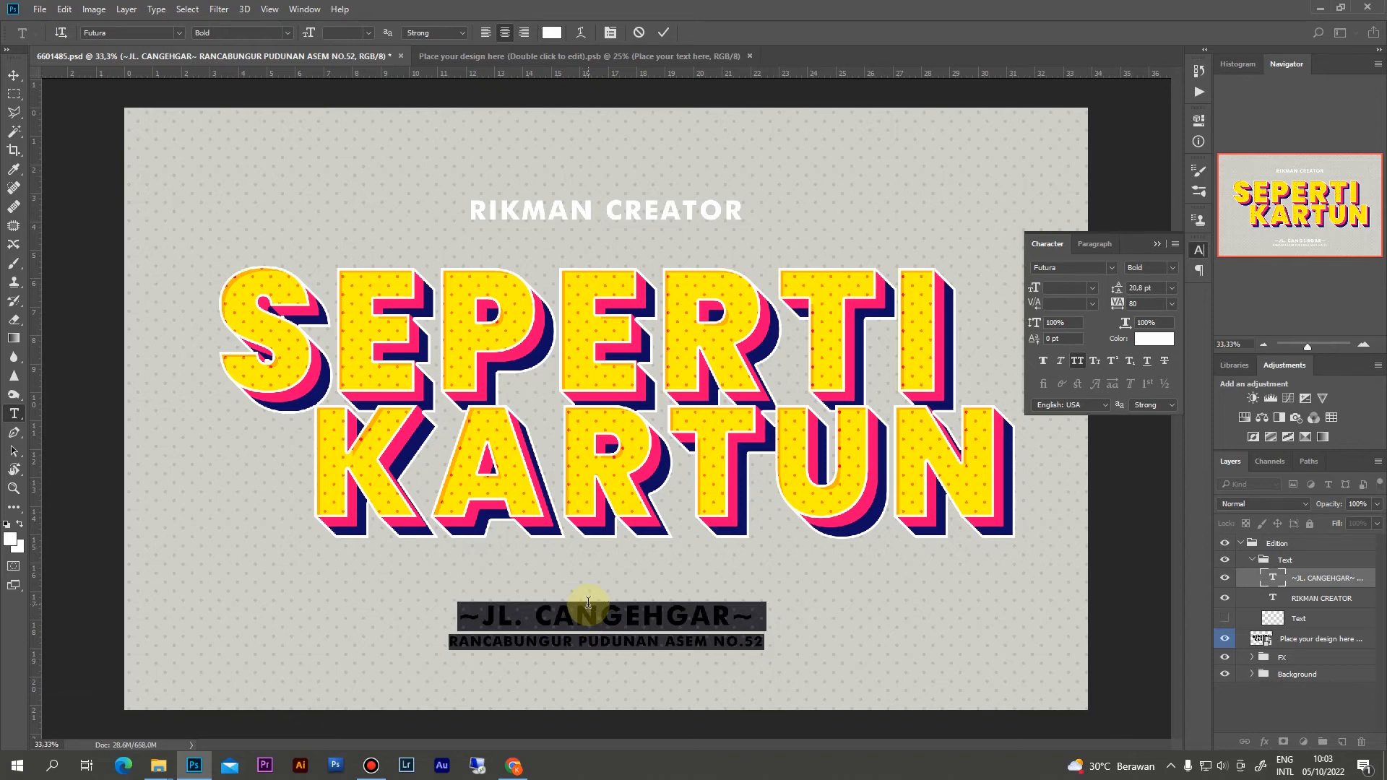
type("M")
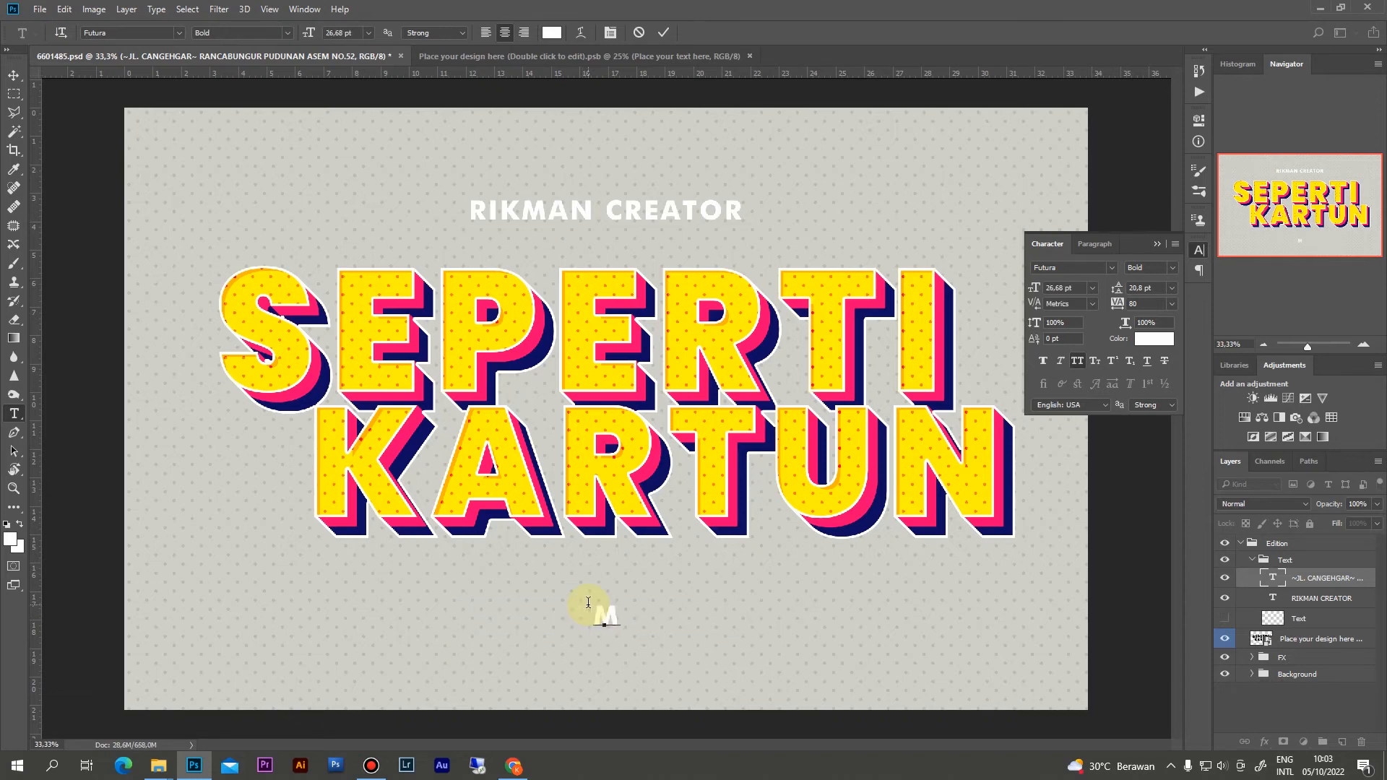
type("EMBUAT DESAIN D")
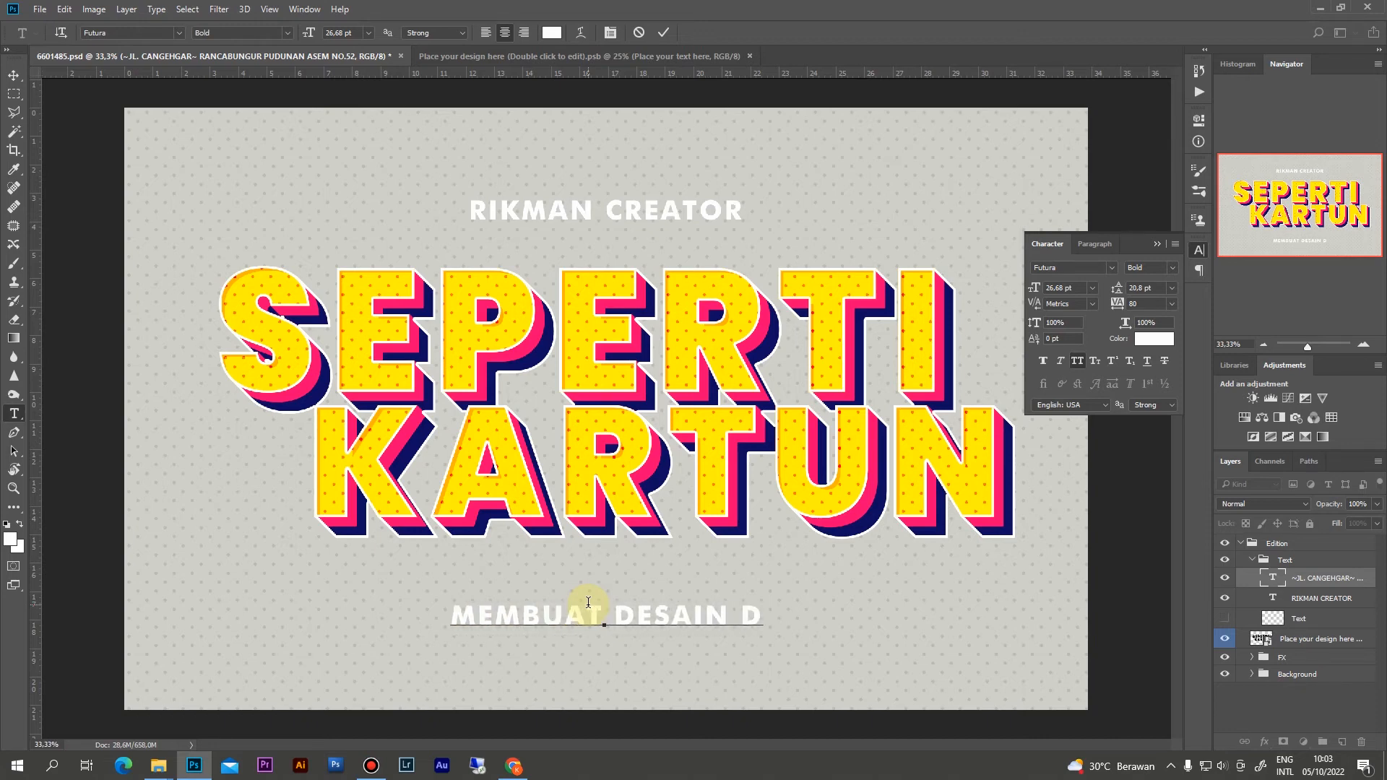
type("ENGAN MUDAH DAN CEP")
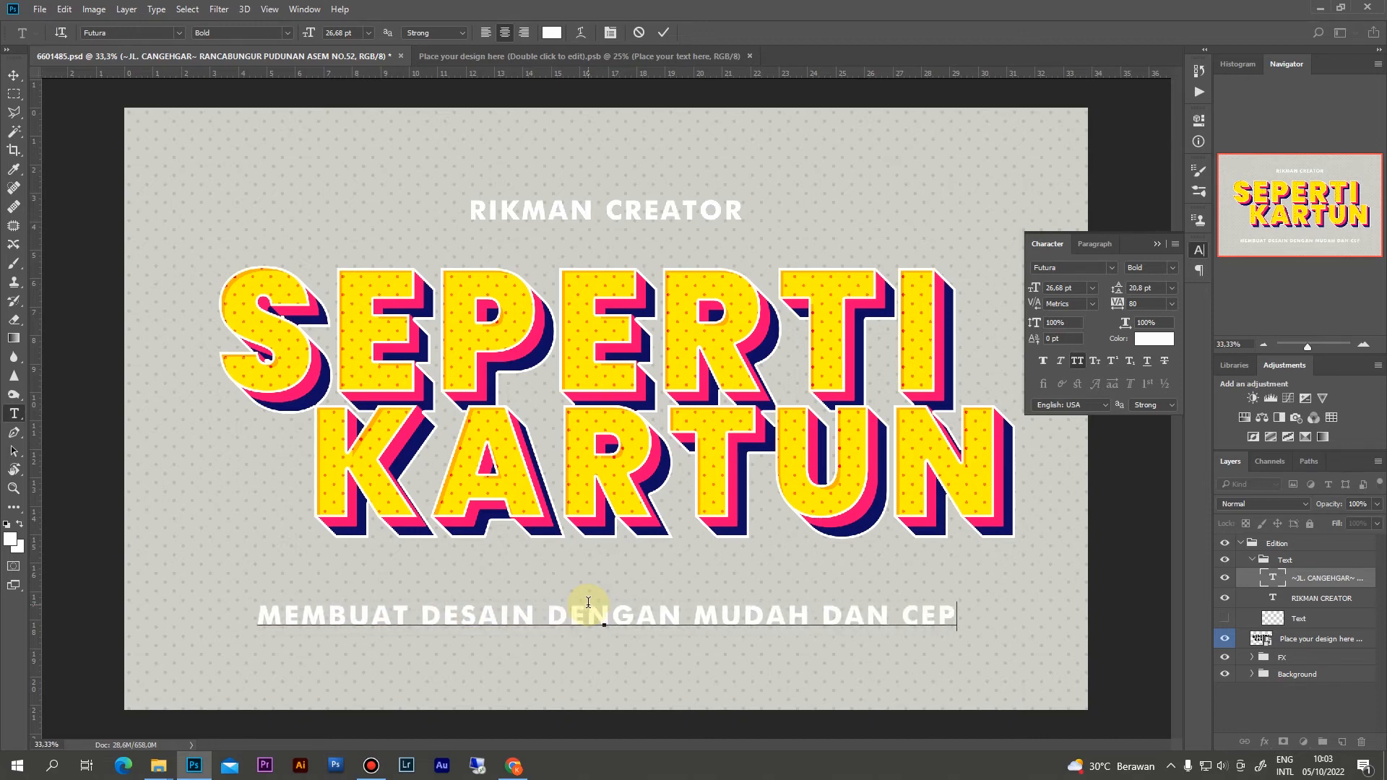
type("AT TUTORIAL CEPAT BISA")
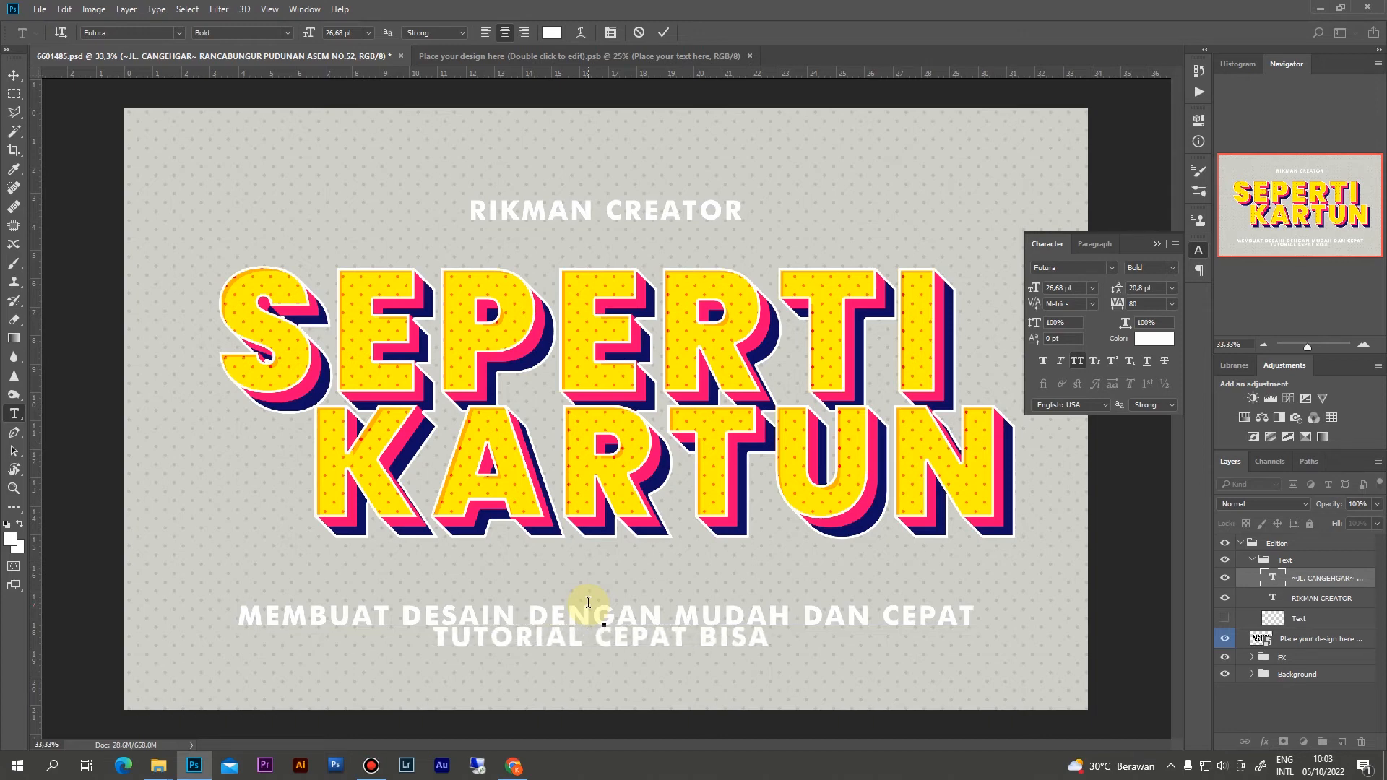
type(" PHOTOSHOP DENGAN")
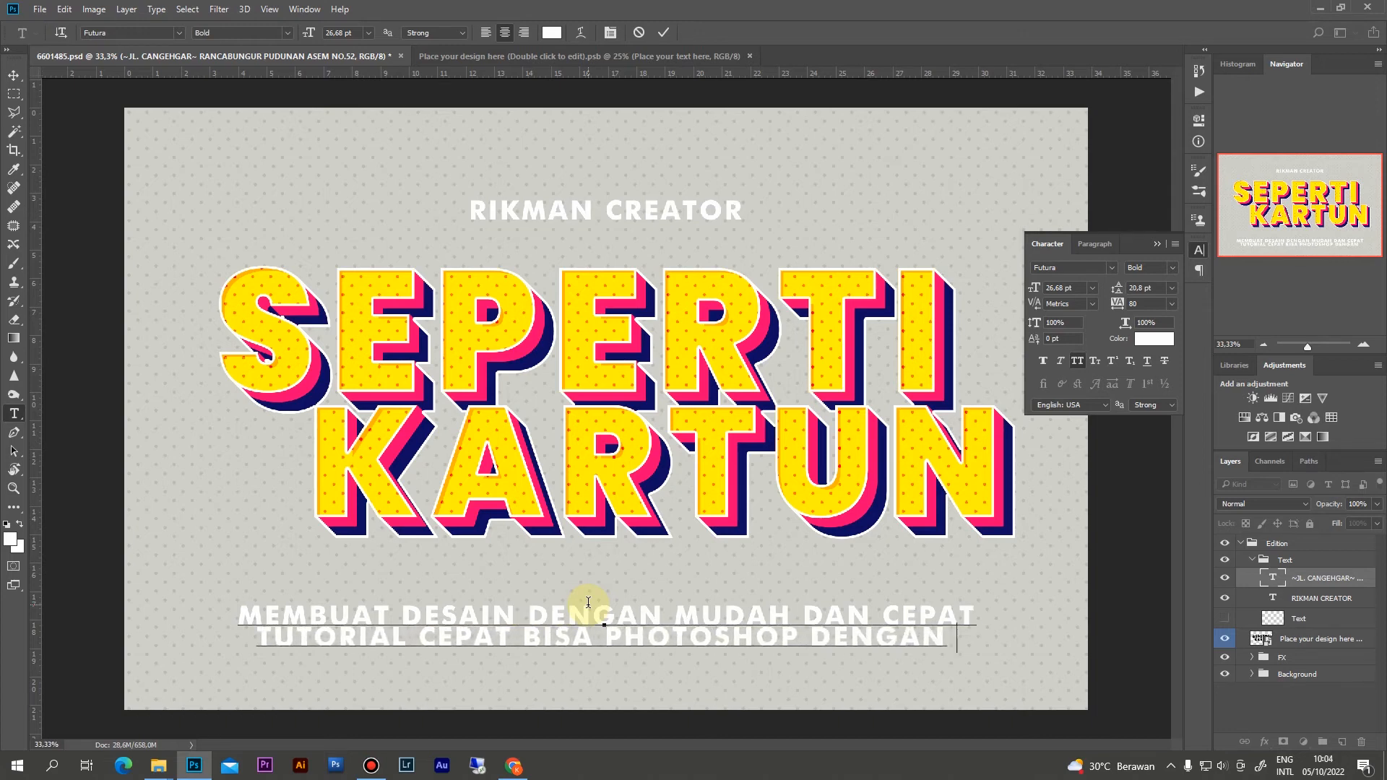
type(" 10 MENIT LANG")
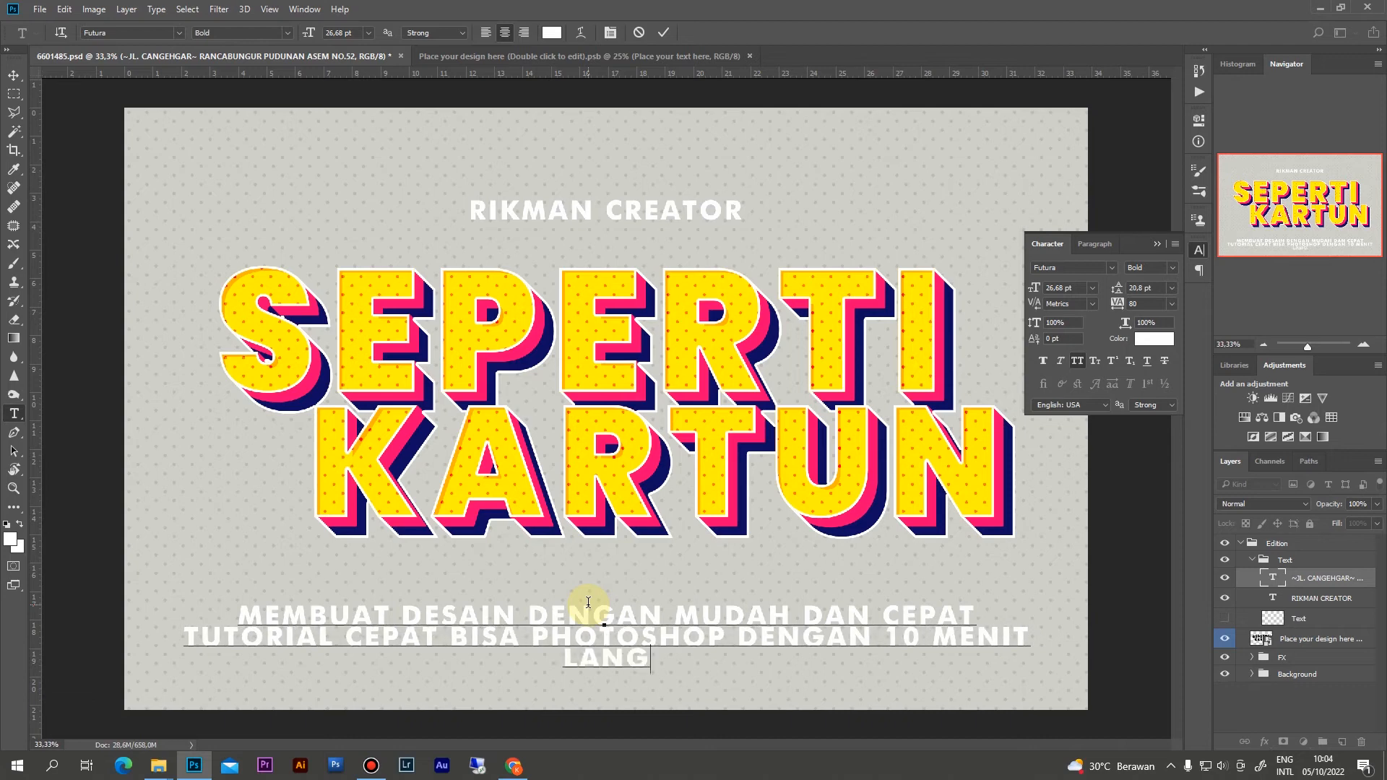
type("SUNG BISA")
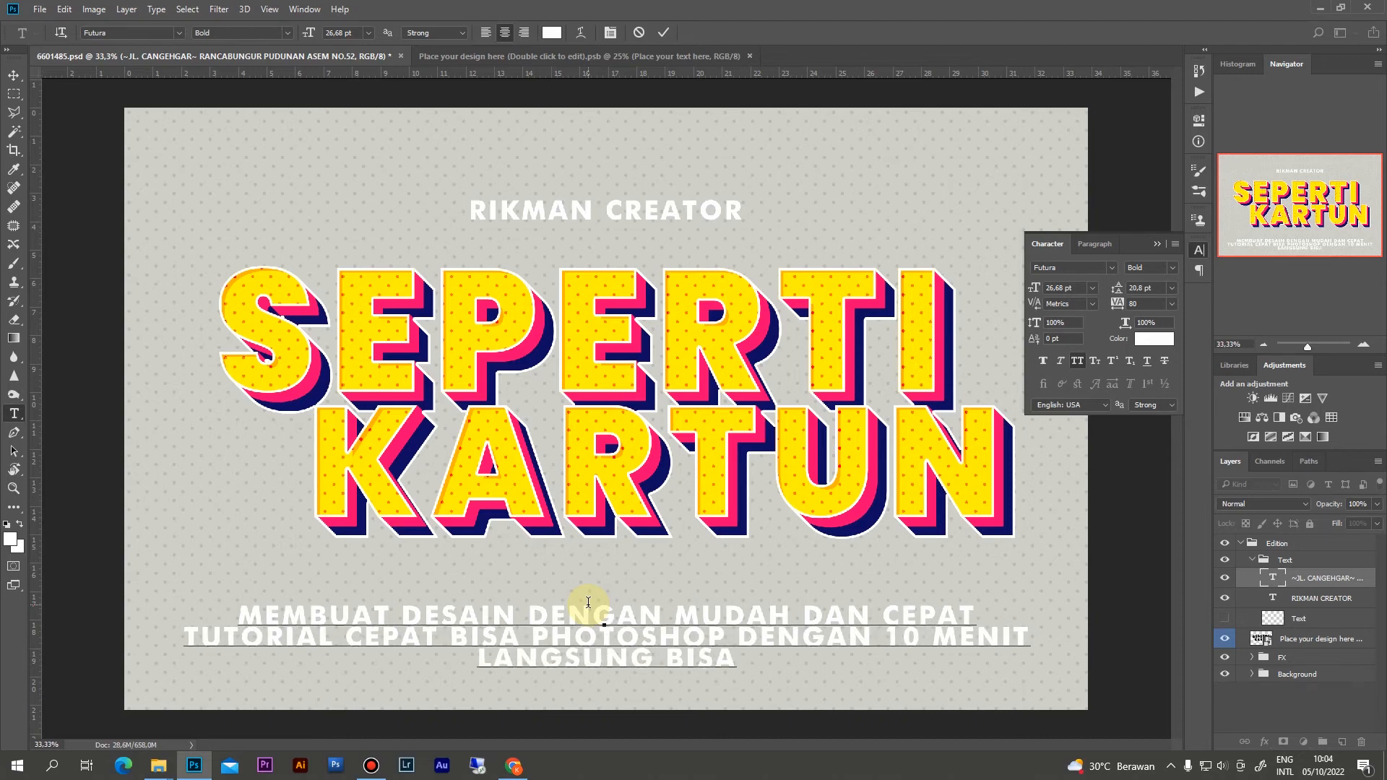
left_click(663, 32)
key("v")
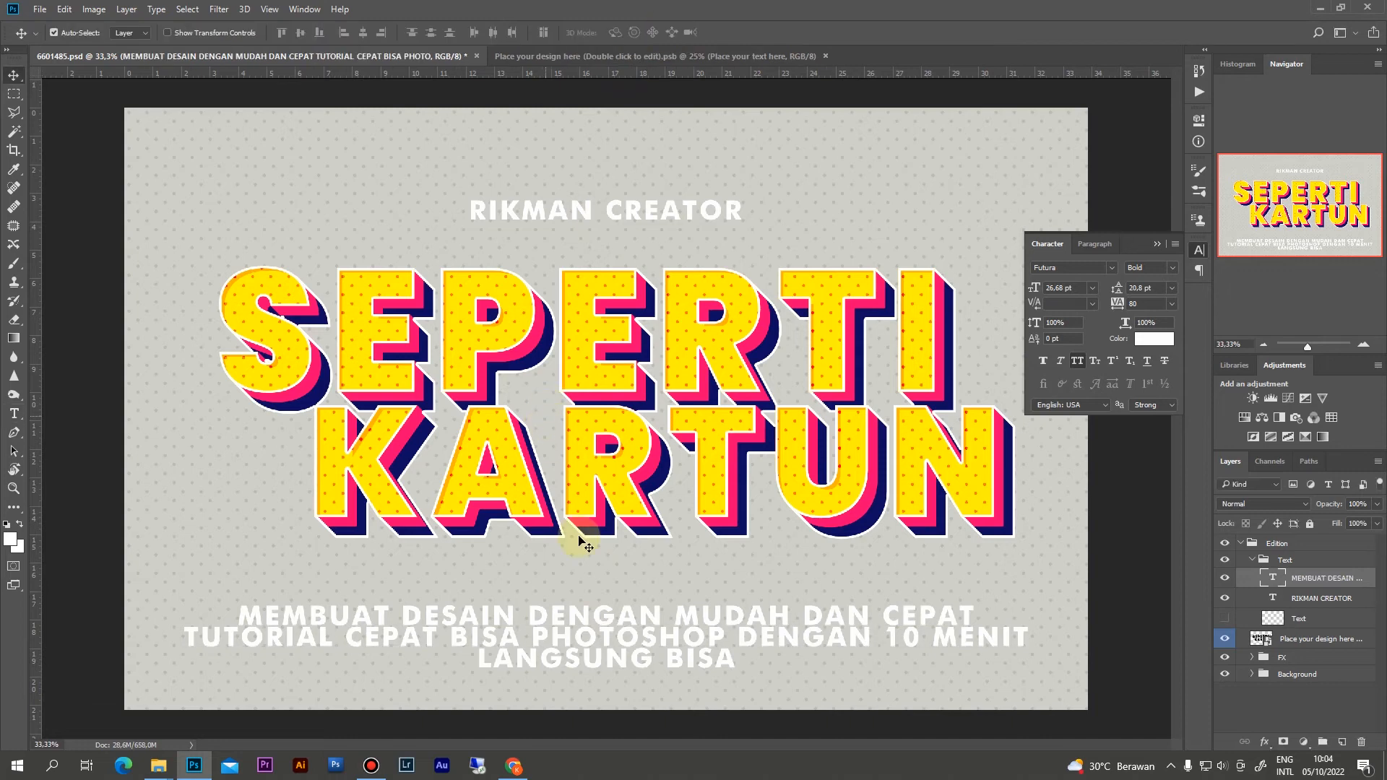
Change the colour of the whole three-line text below KARTUN to grey 6d6b66 and copy that hex value
key("t")
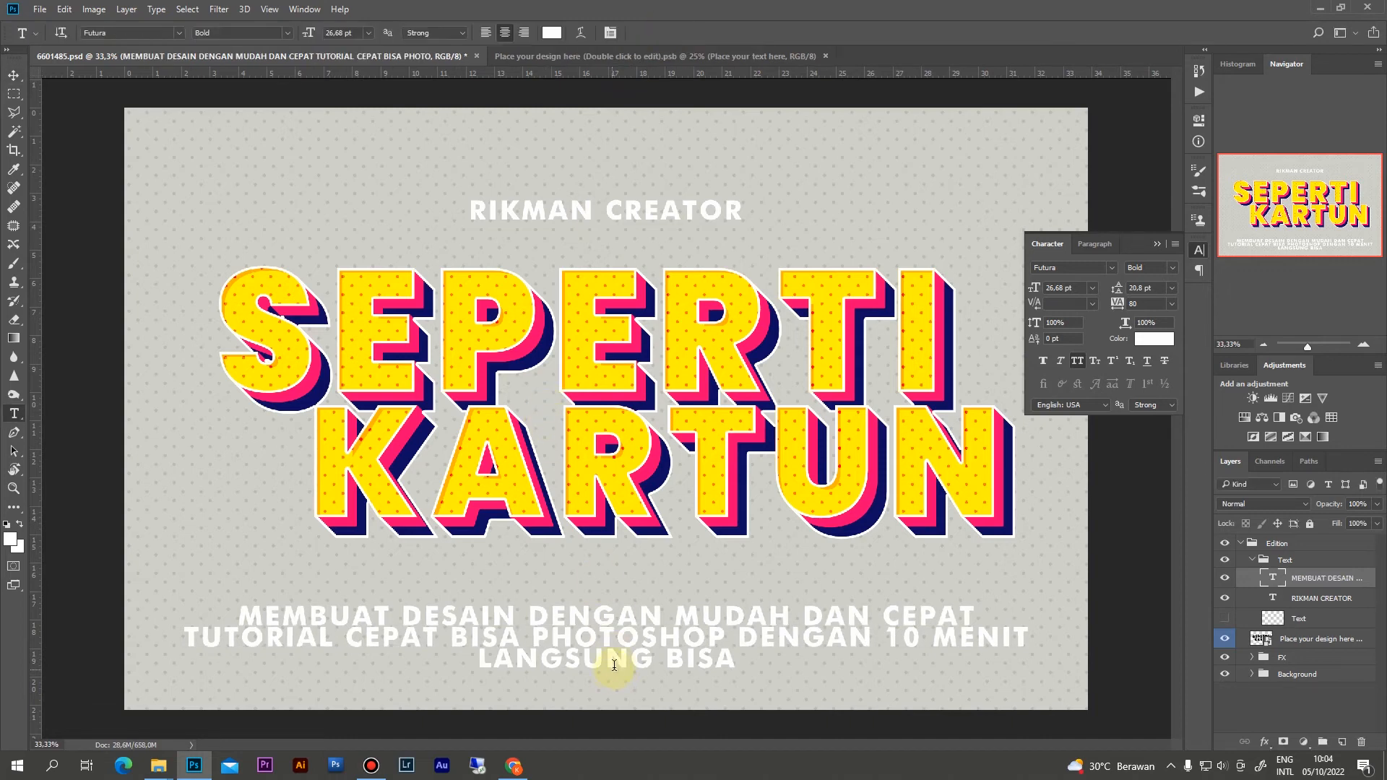
left_click(624, 648)
key("ctrl+a")
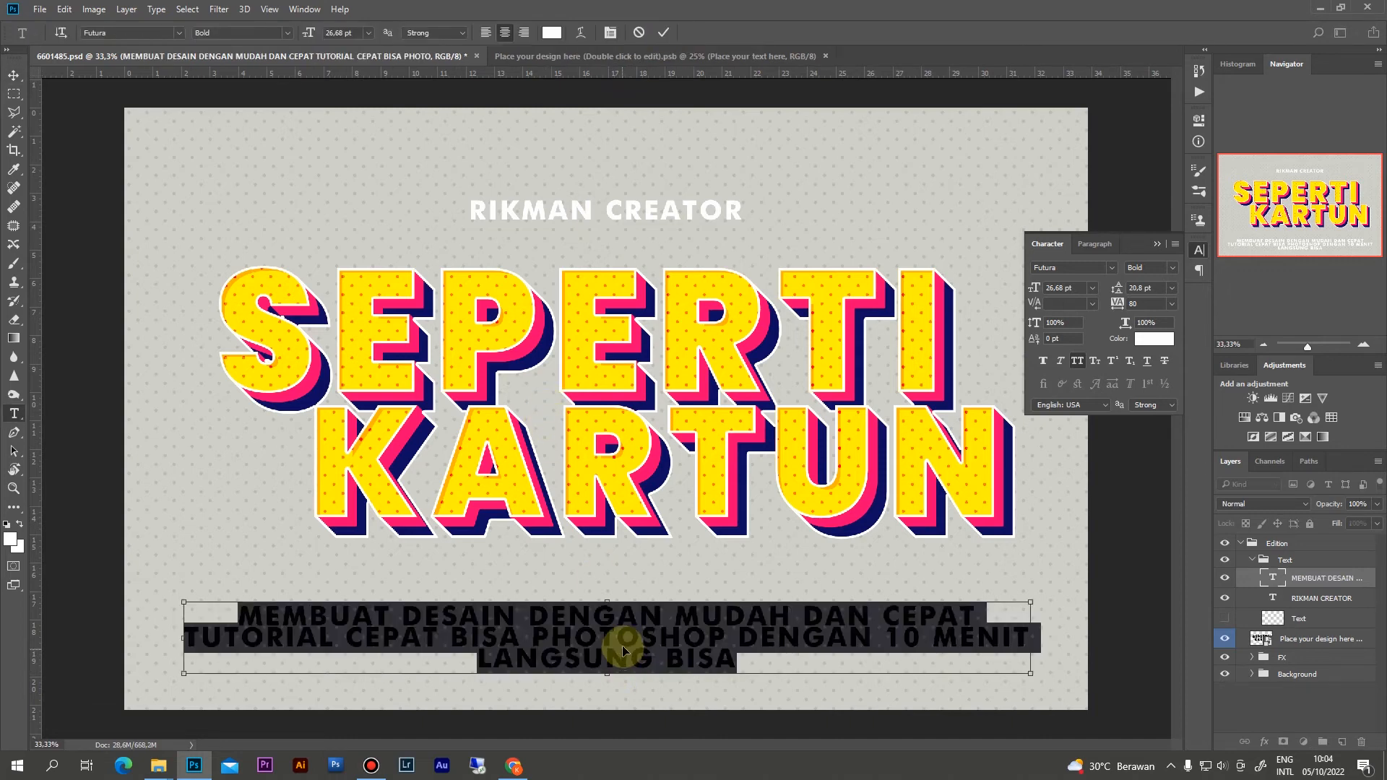
left_click(552, 33)
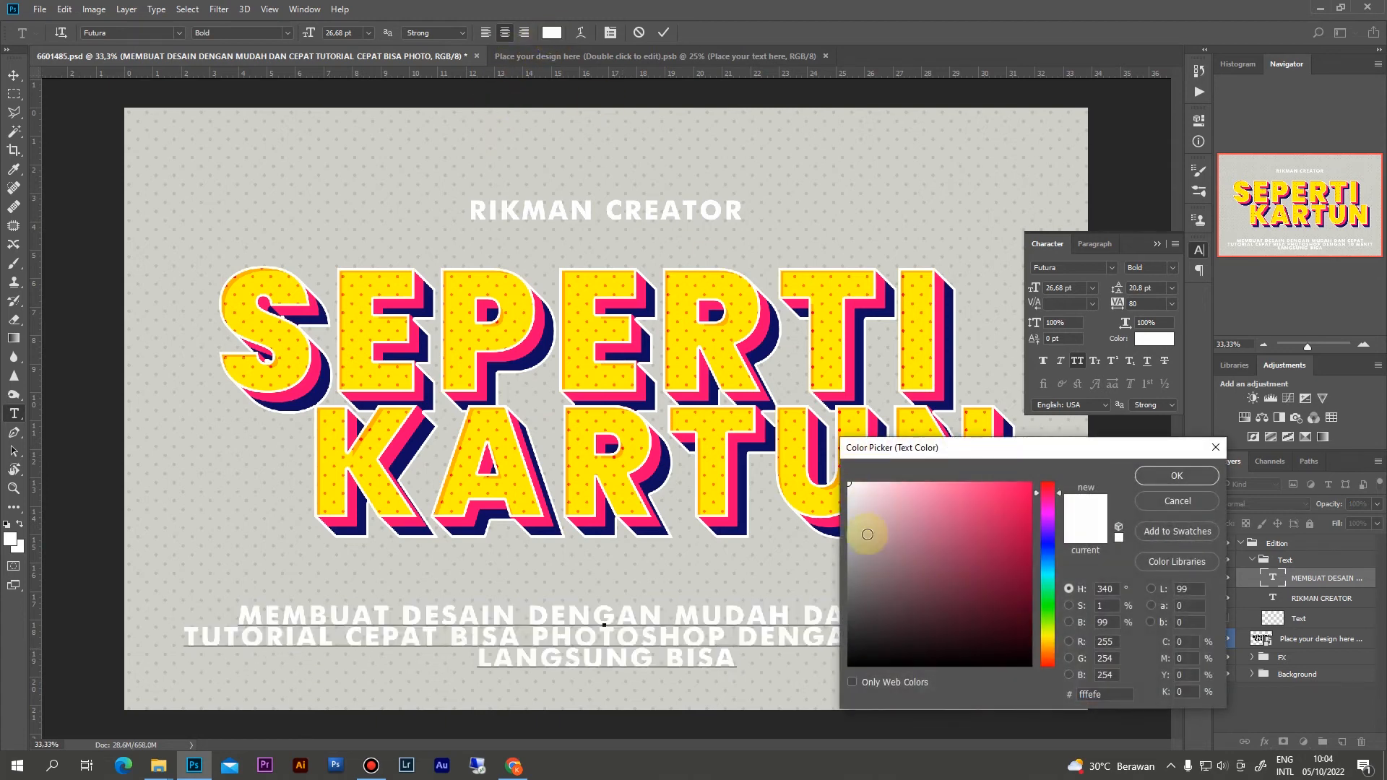
mouse_move(904, 588)
left_mouse_down()
mouse_move(879, 625)
mouse_move(873, 599)
mouse_move(954, 546)
mouse_move(963, 508)
mouse_move(865, 630)
mouse_move(859, 588)
left_mouse_up()
left_click(1047, 645)
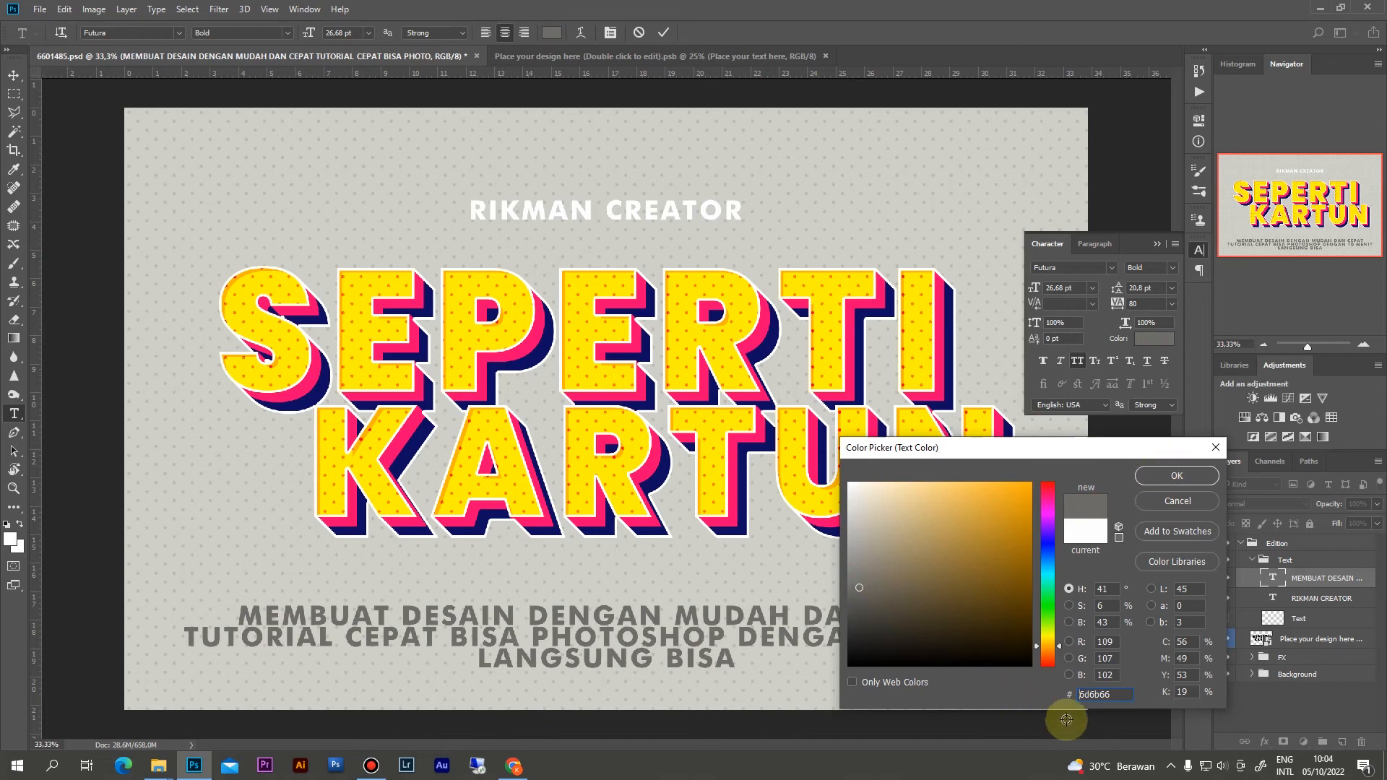
left_click(1091, 694)
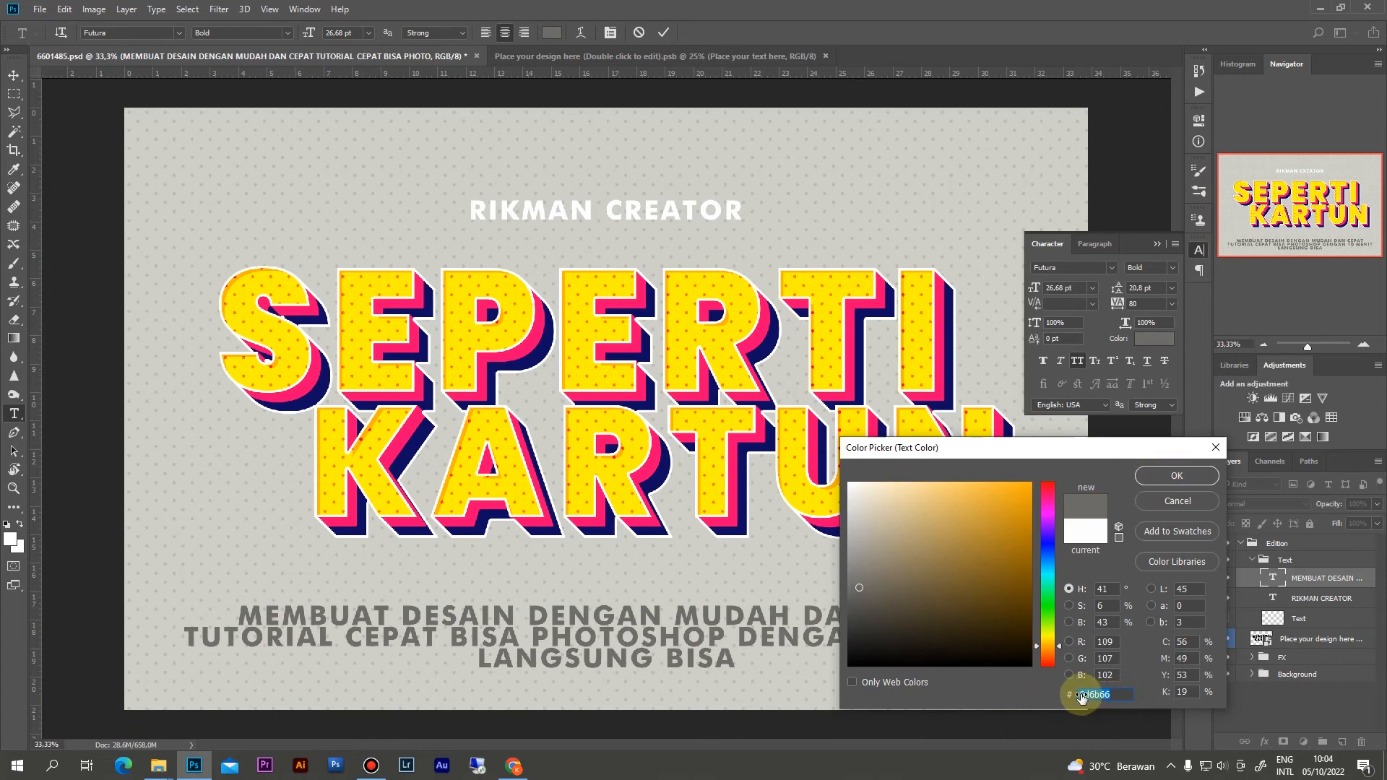
left_click(1177, 477)
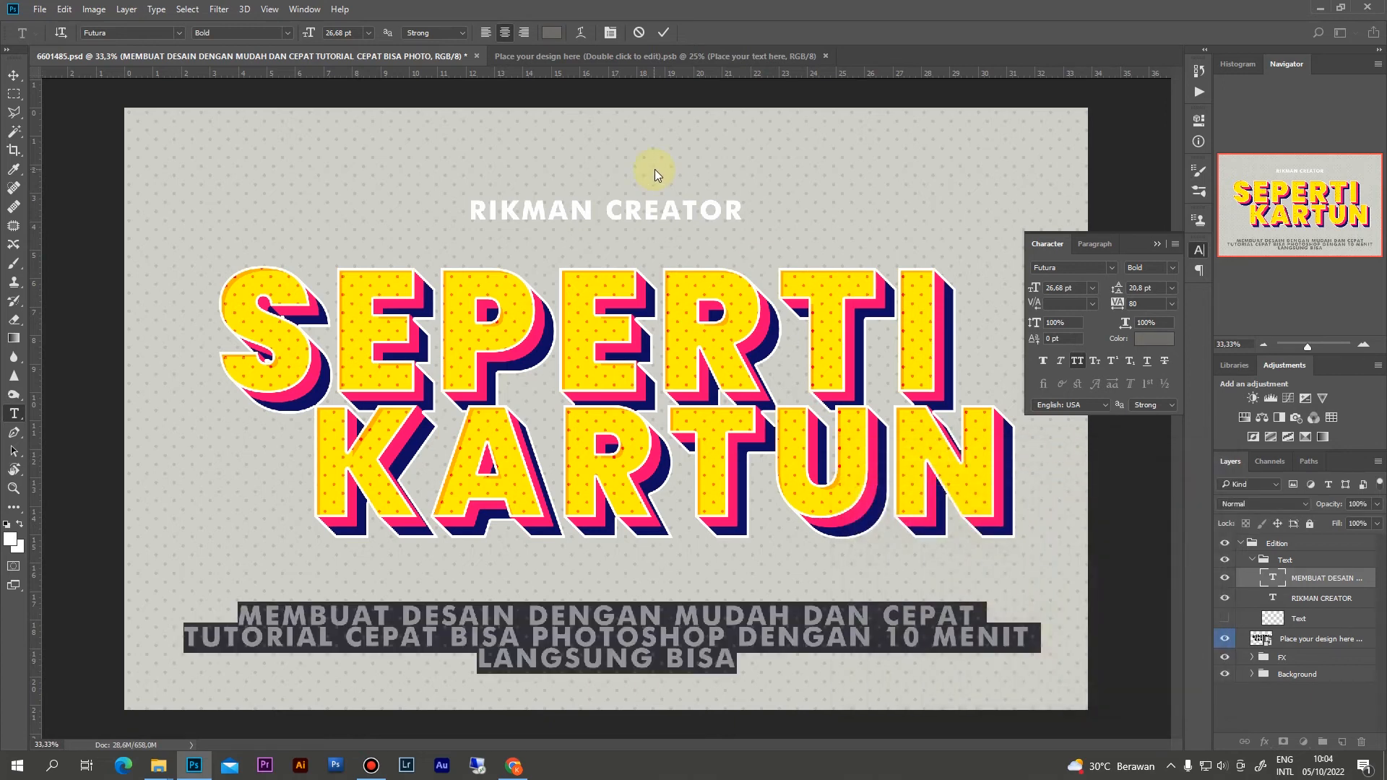
left_click(661, 32)
key("v")
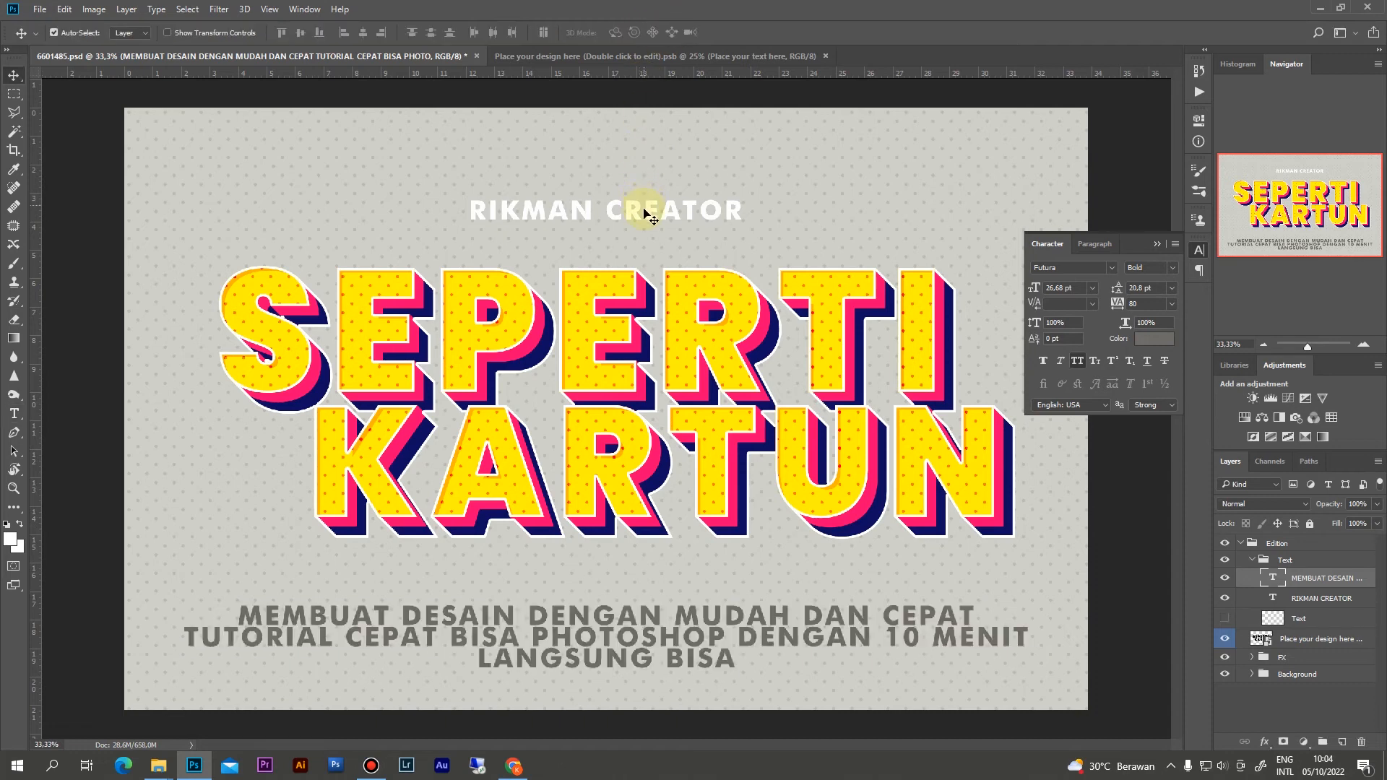
Duplicate the creator name text slightly upward, rewrite the copy as MEMBUAT DESAIN POP ART, and delete the original layer
left_click(634, 209)
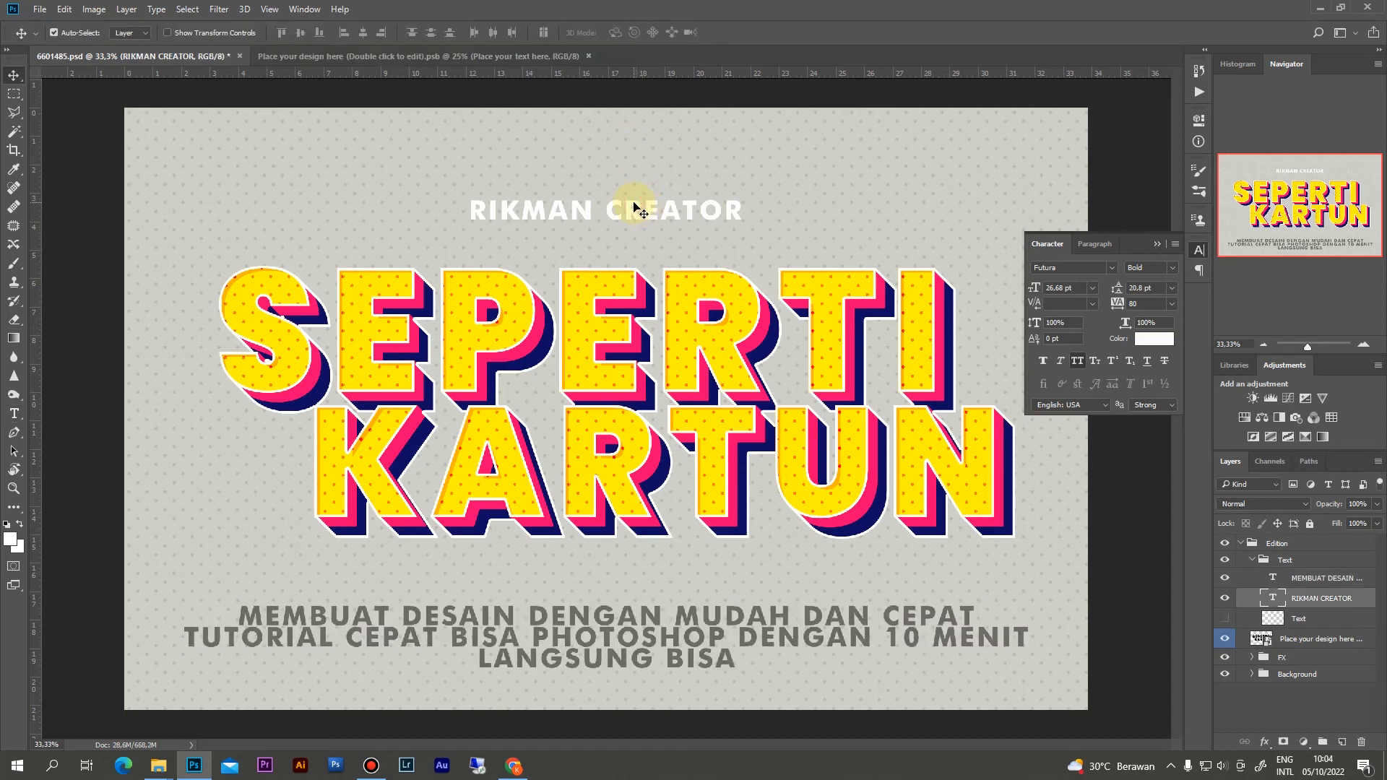
left_click_drag(631, 209, 629, 184)
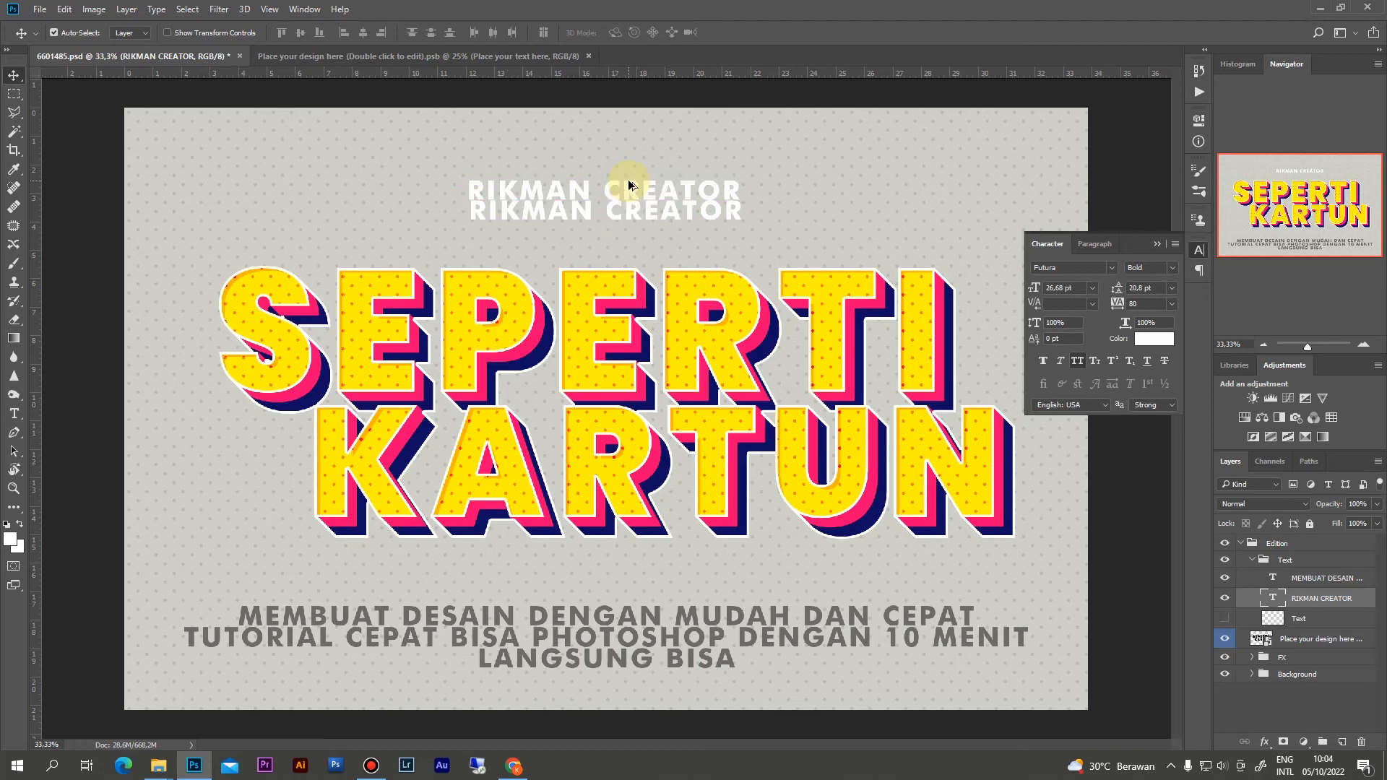
key("t")
left_click(629, 183)
key("ctrl+a")
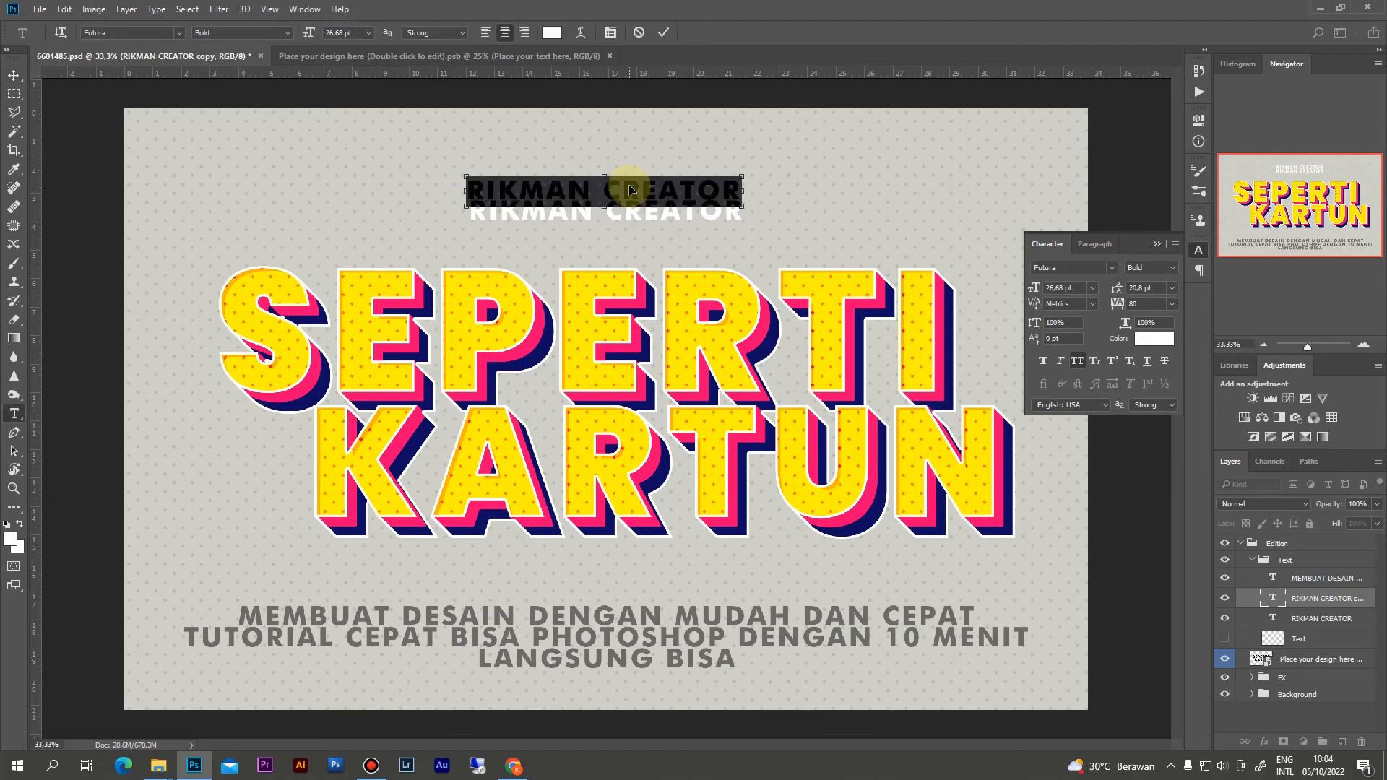
type("M")
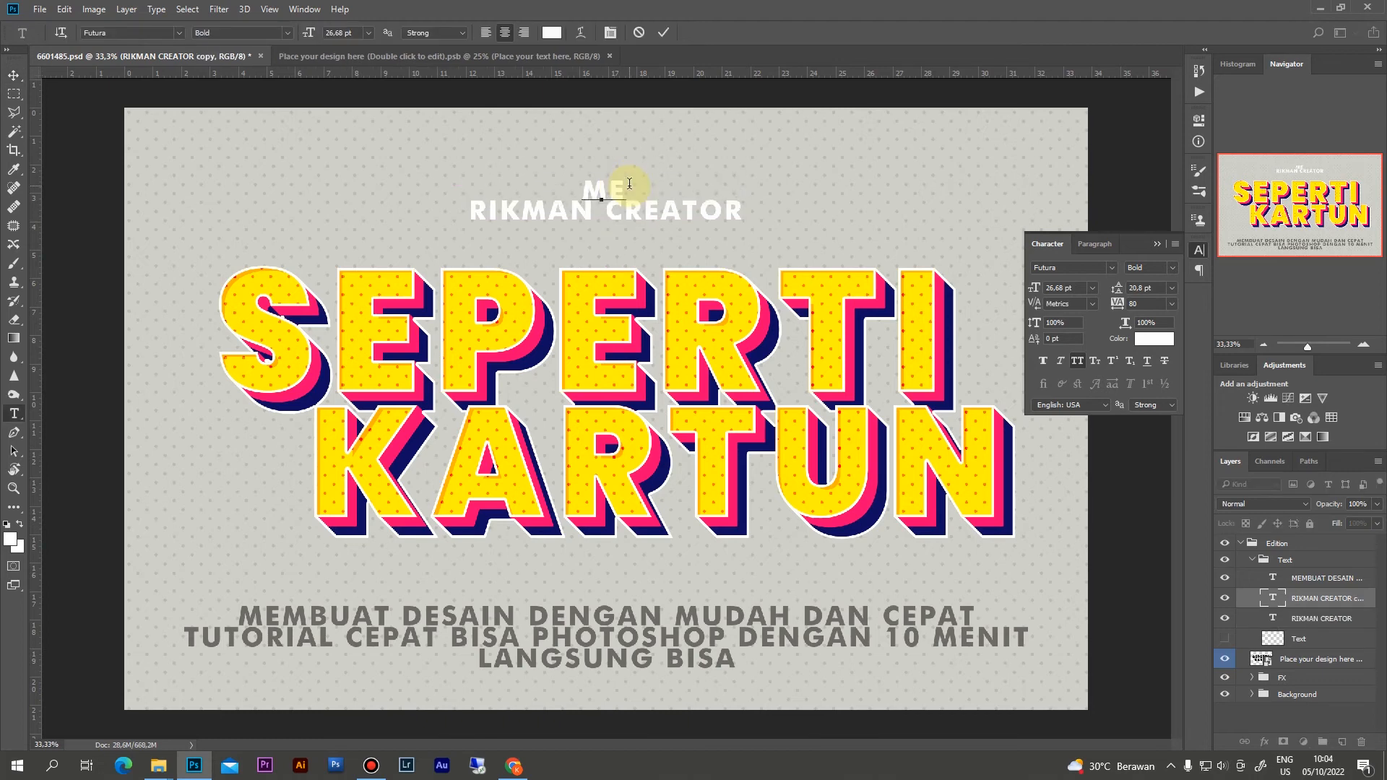
type("E")
key("BackSpace")
type("EMBUAT DE")
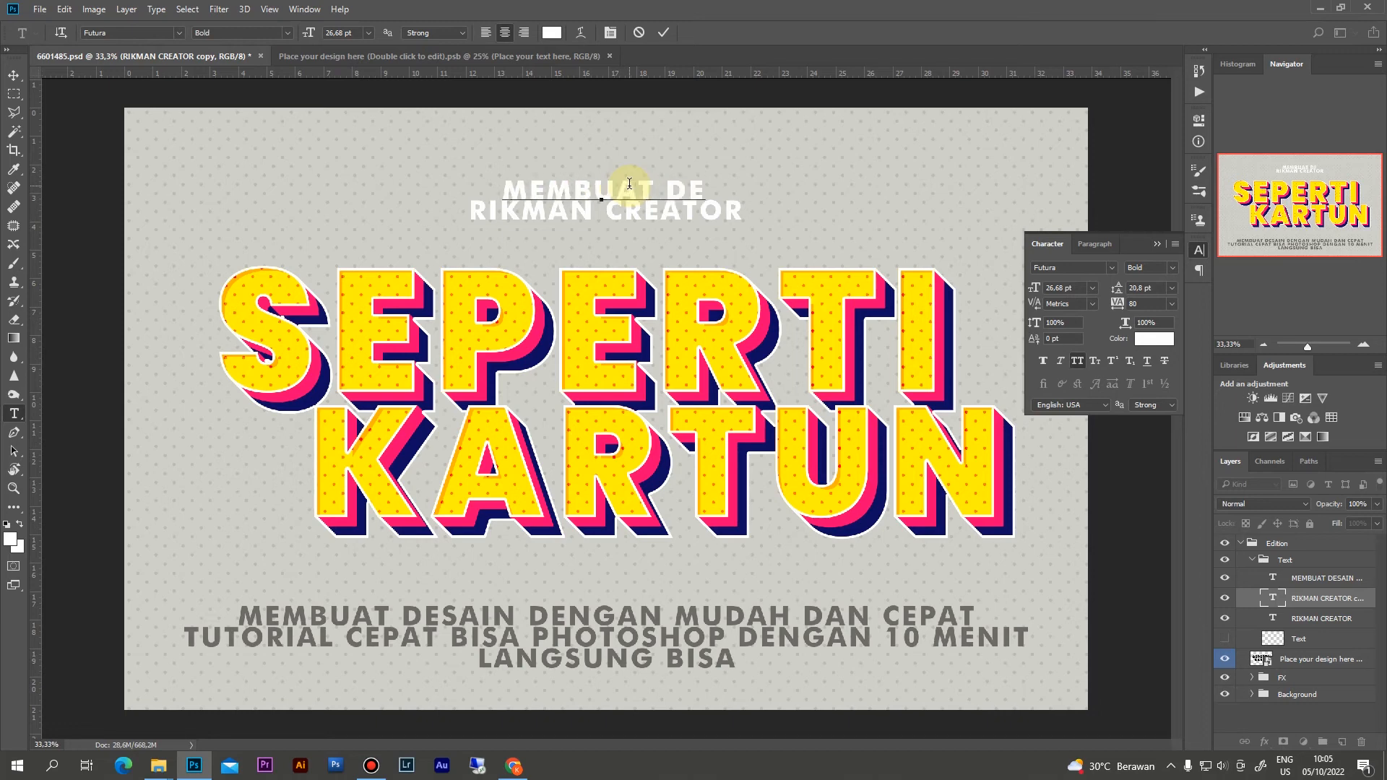
type("SAIN POP")
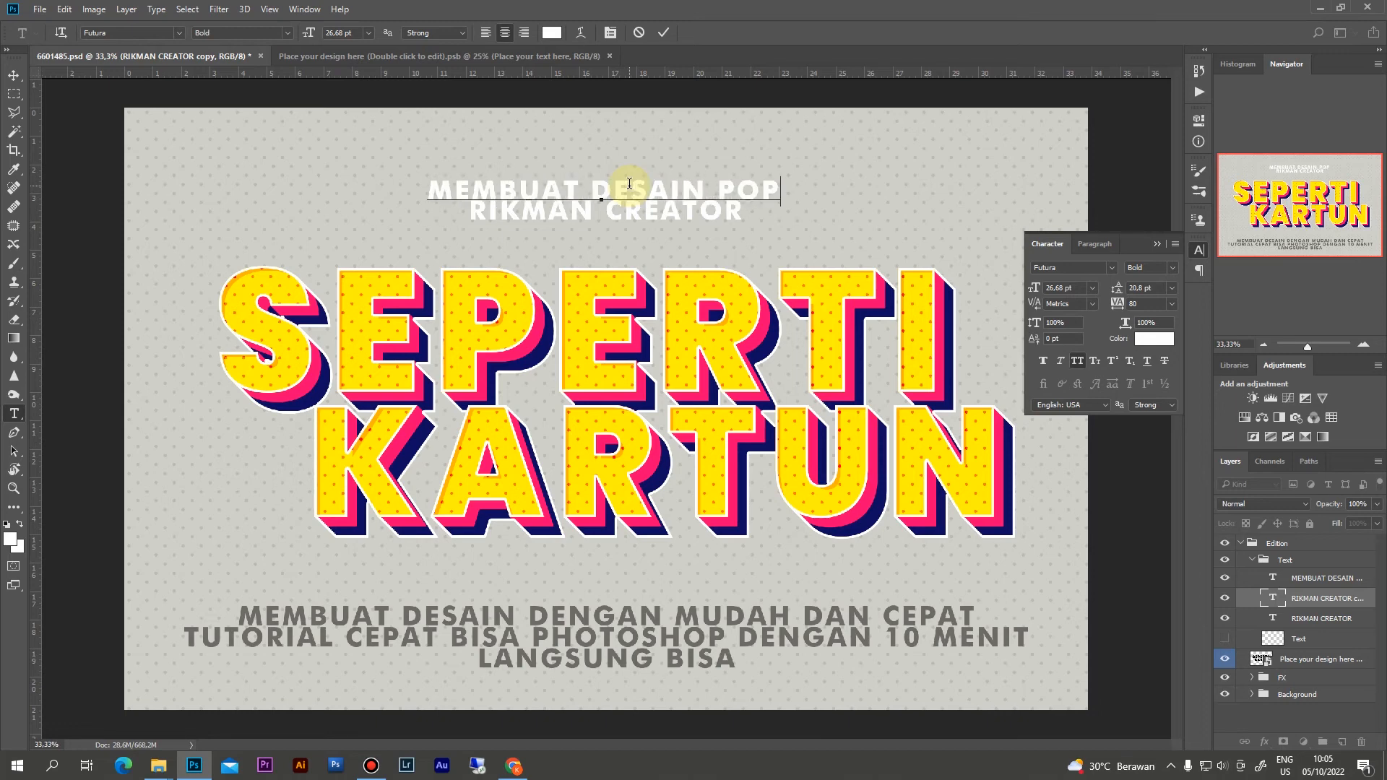
type(" ART")
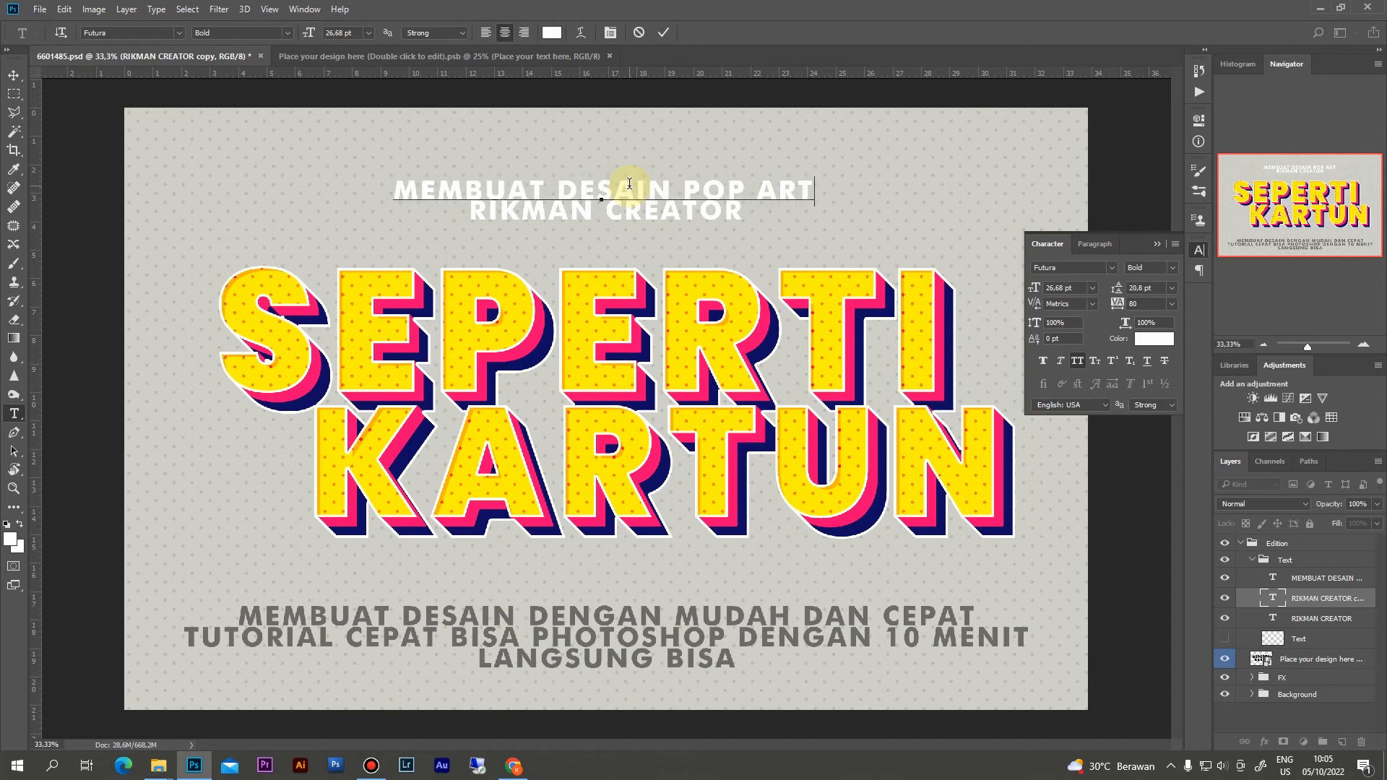
left_click(663, 33)
key("v")
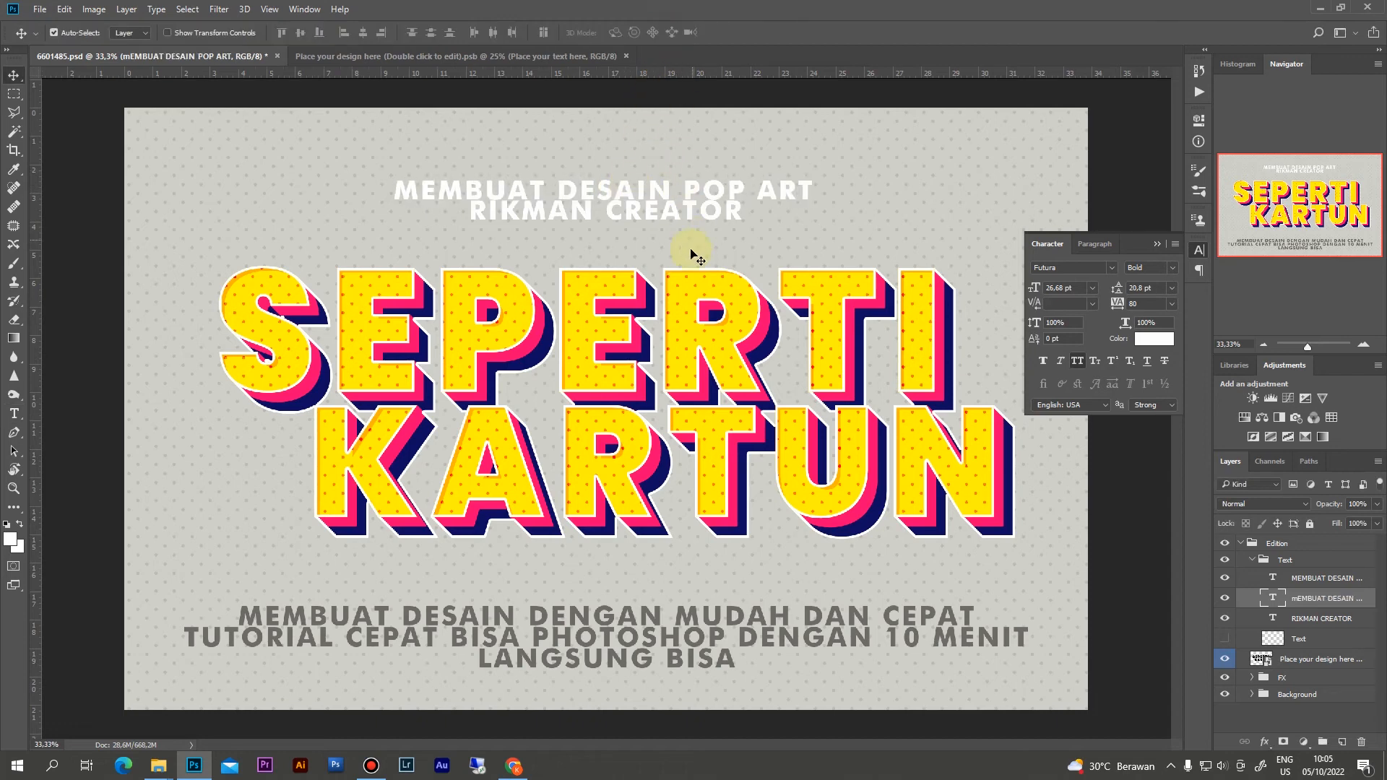
left_click(691, 216)
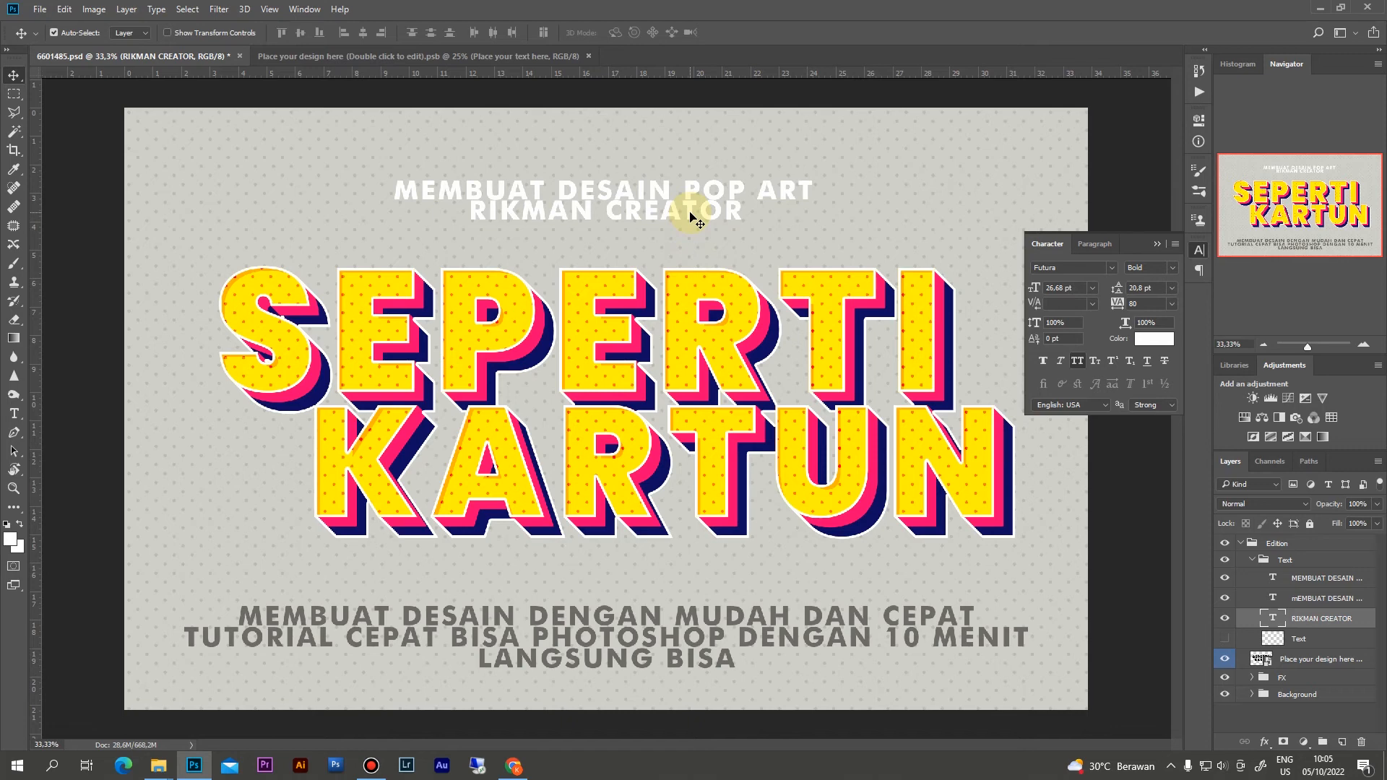
key("Delete")
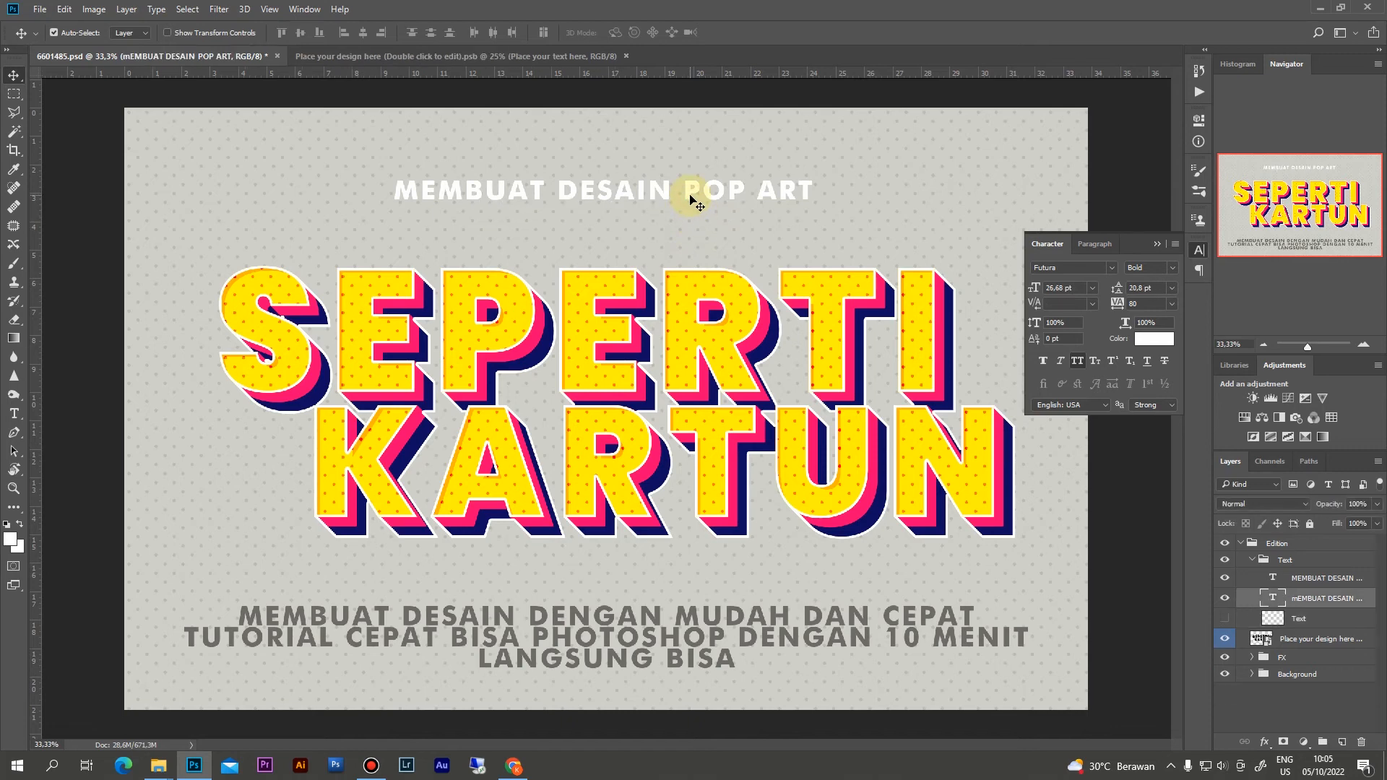
Recolour the MEMBUAT DESAIN POP ART text with the same grey, 6d6b66
double_click(692, 201)
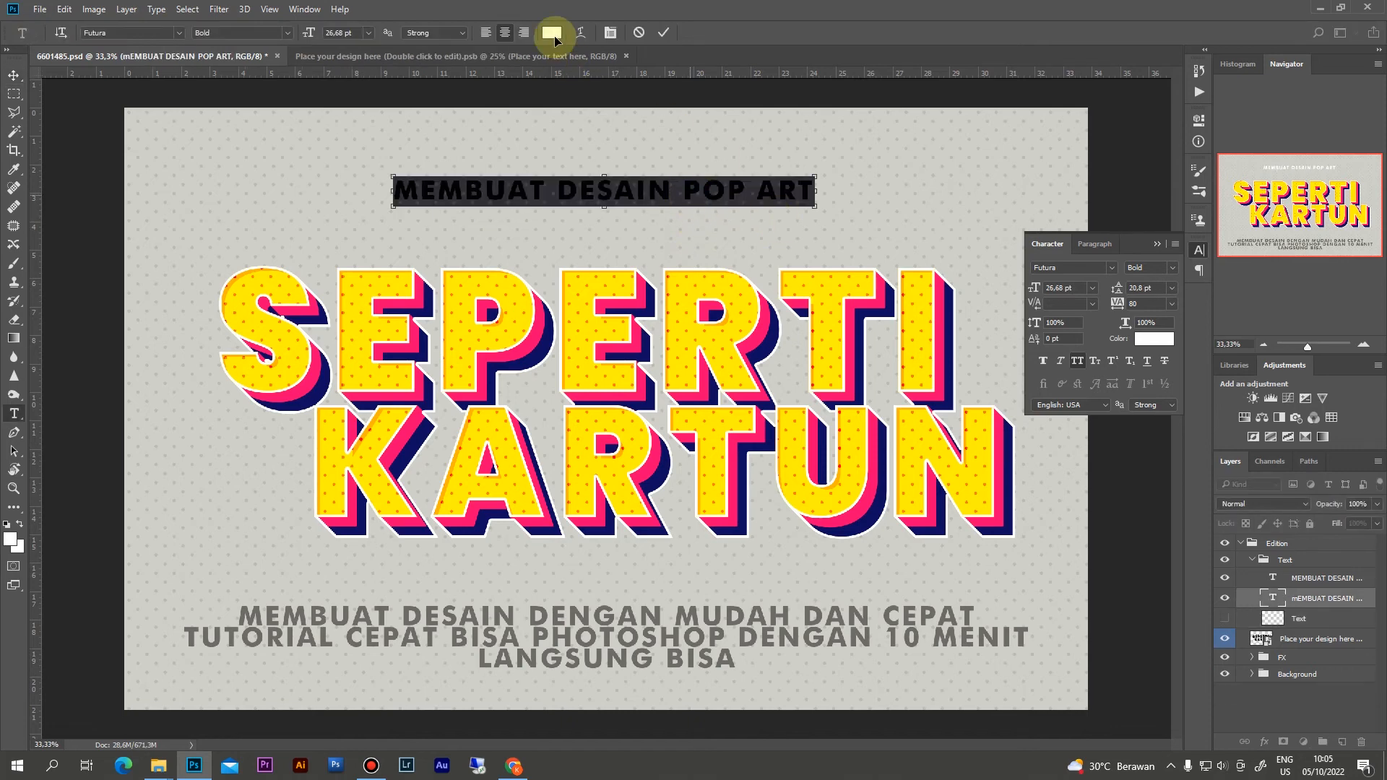
left_click(552, 33)
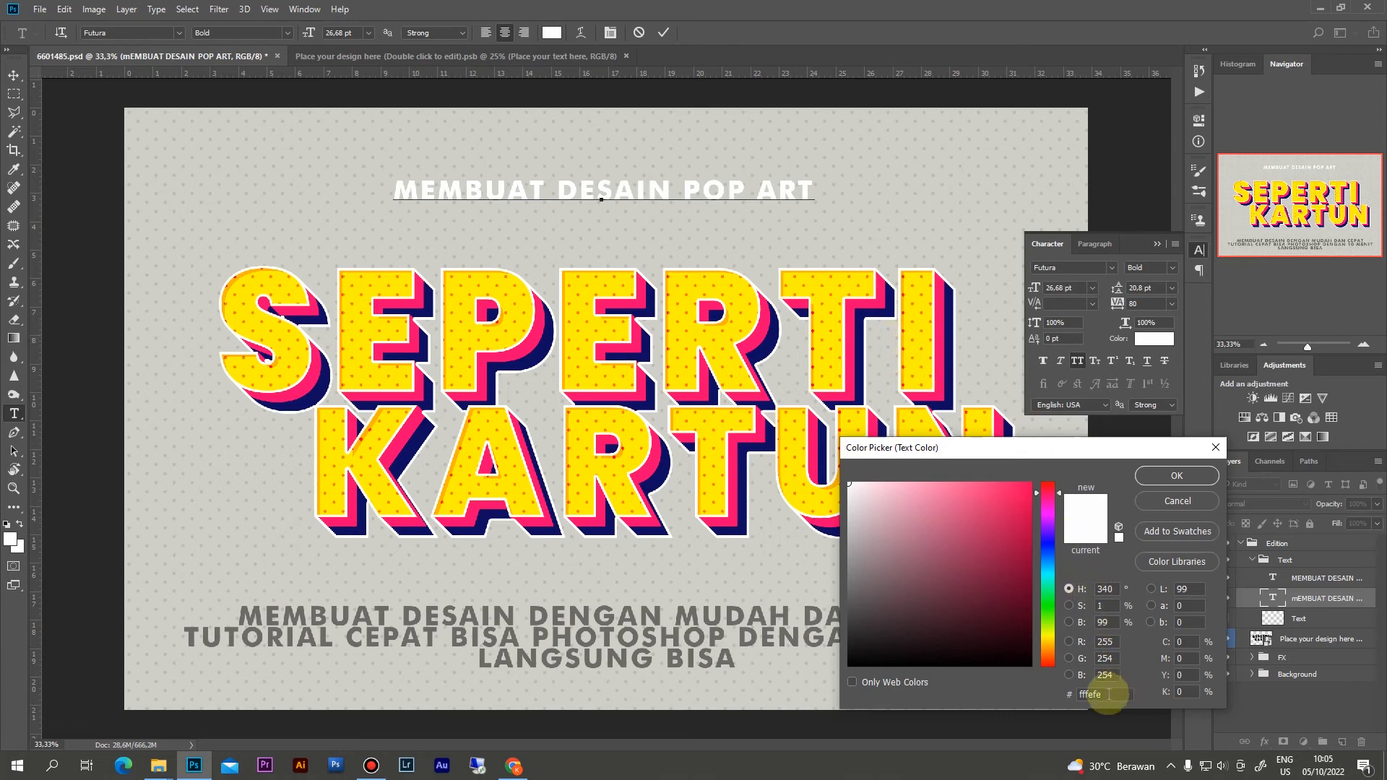
double_click(1098, 694)
type("6d6b66")
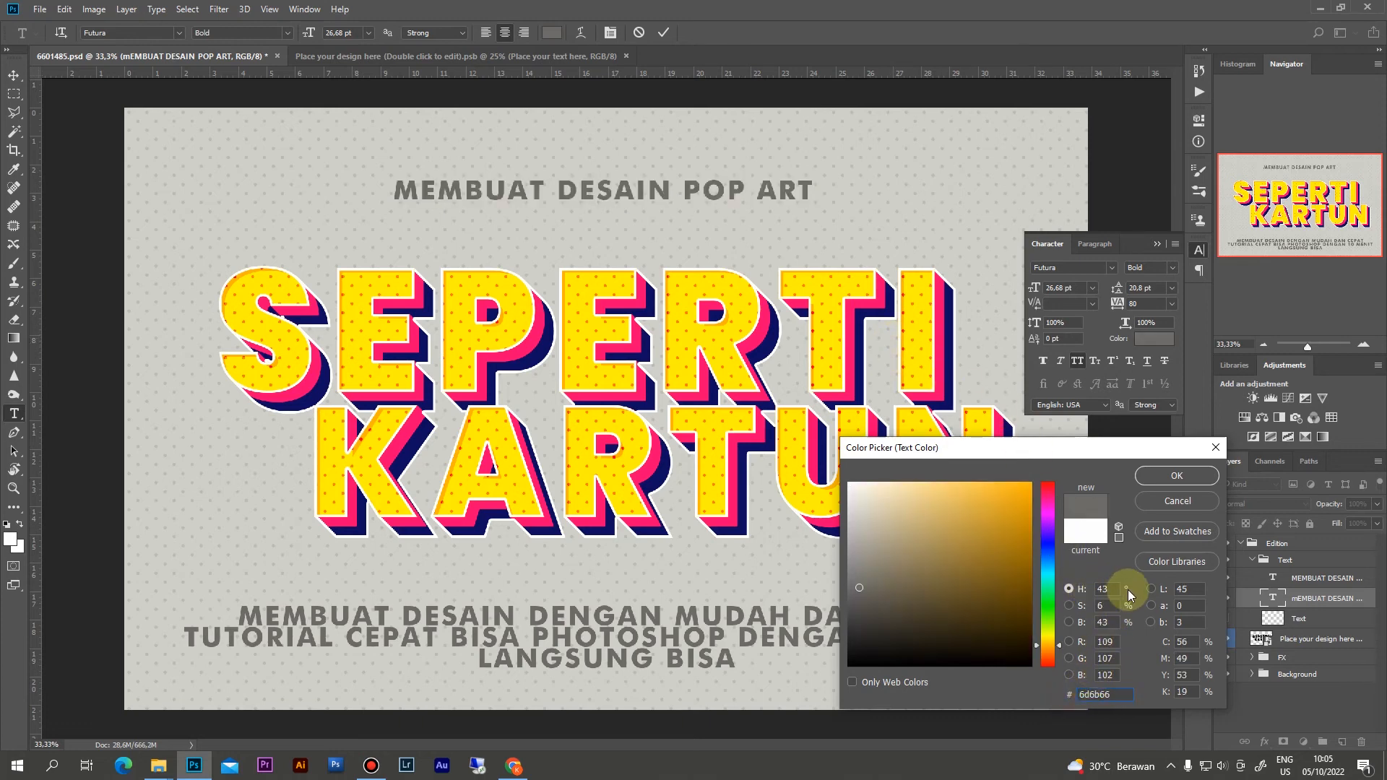
key("Return")
left_click(663, 33)
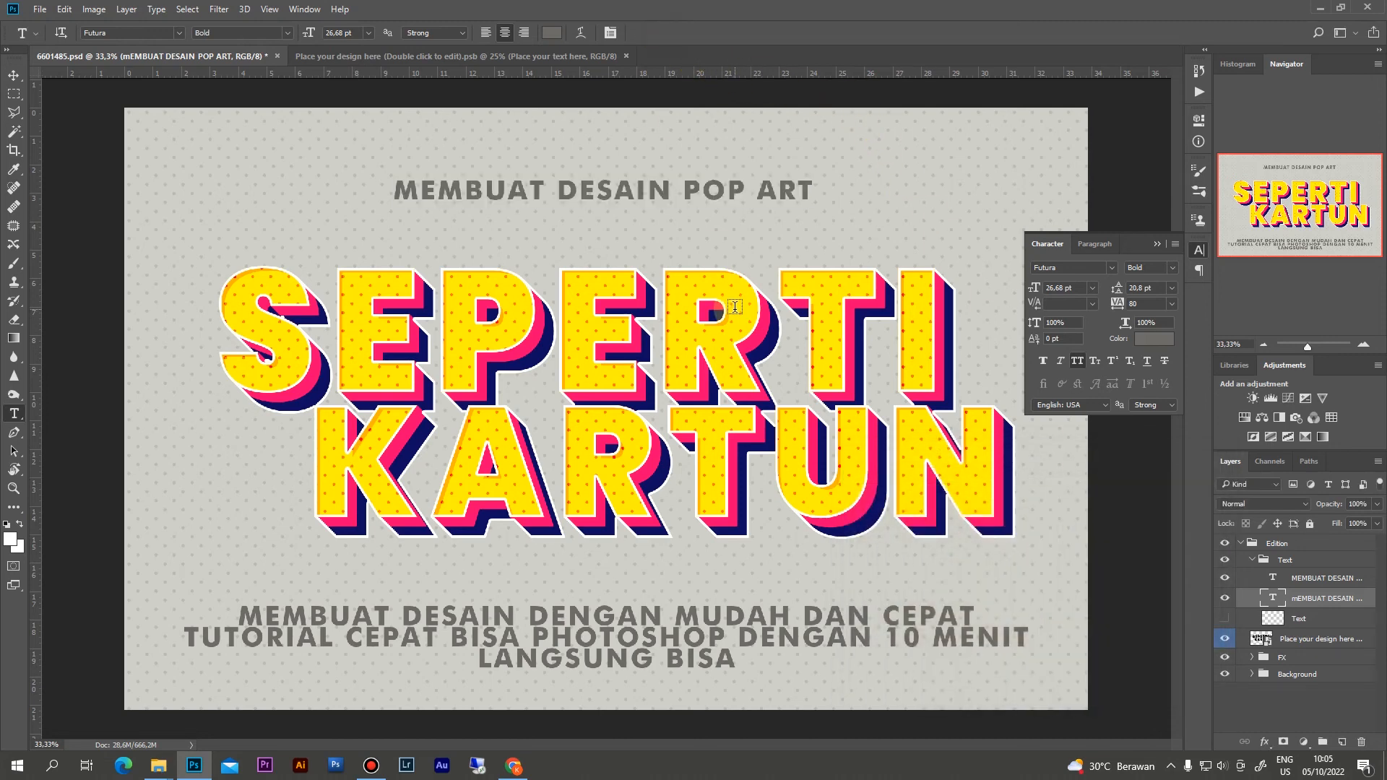
key("v")
Move the MEMBUAT DESAIN POP ART text down closer to SEPERTI, centre it horizontally on the canvas, and deselect
key("t")
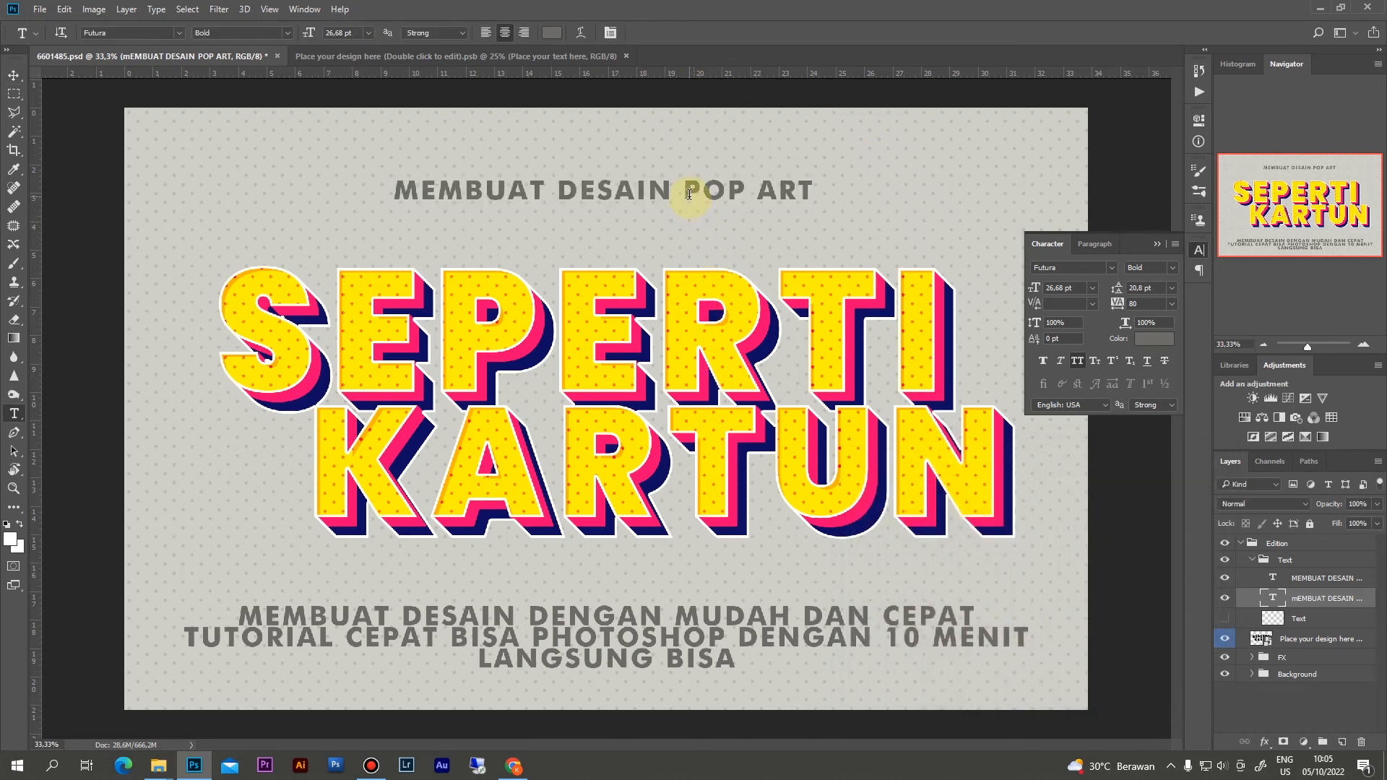
key("v")
left_click_drag(688, 195, 690, 229)
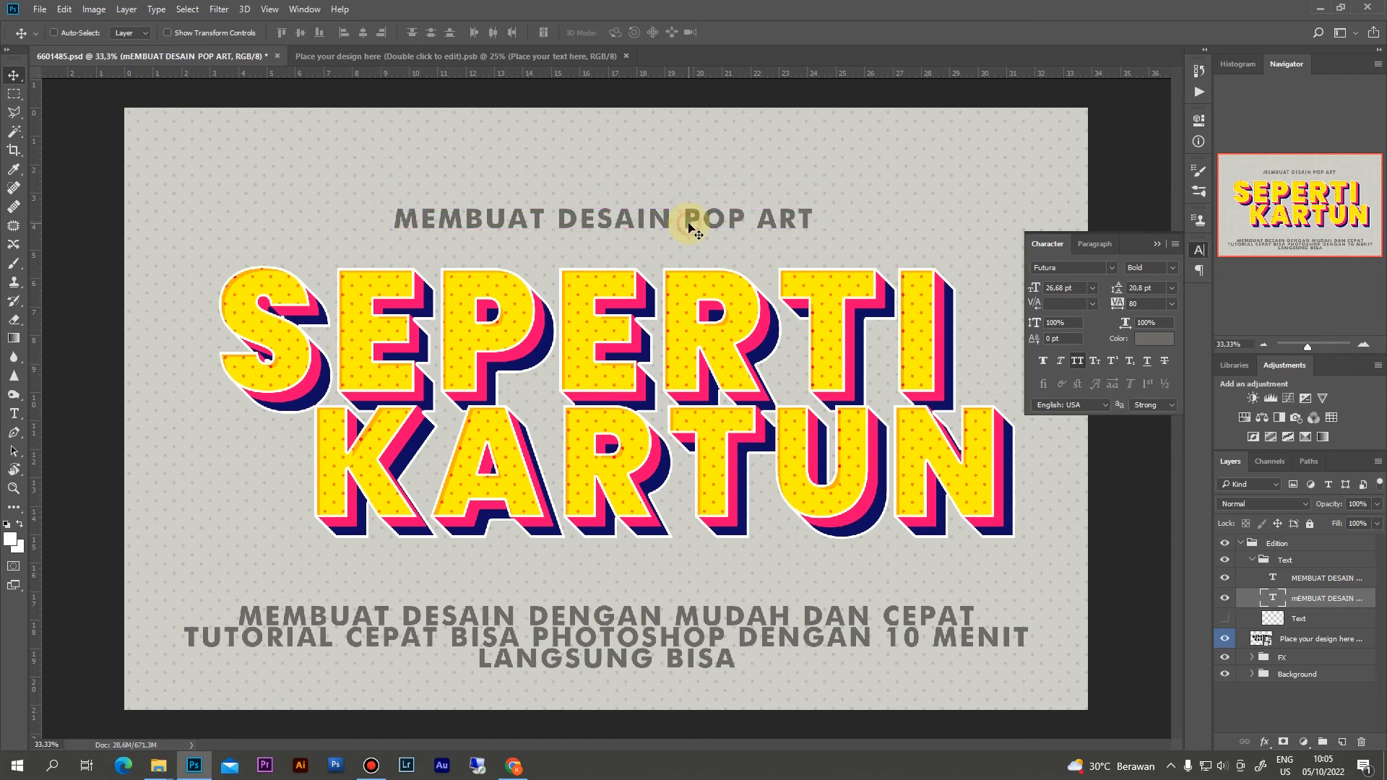
key("ctrl")
key("ctrl")
key("ctrl+a")
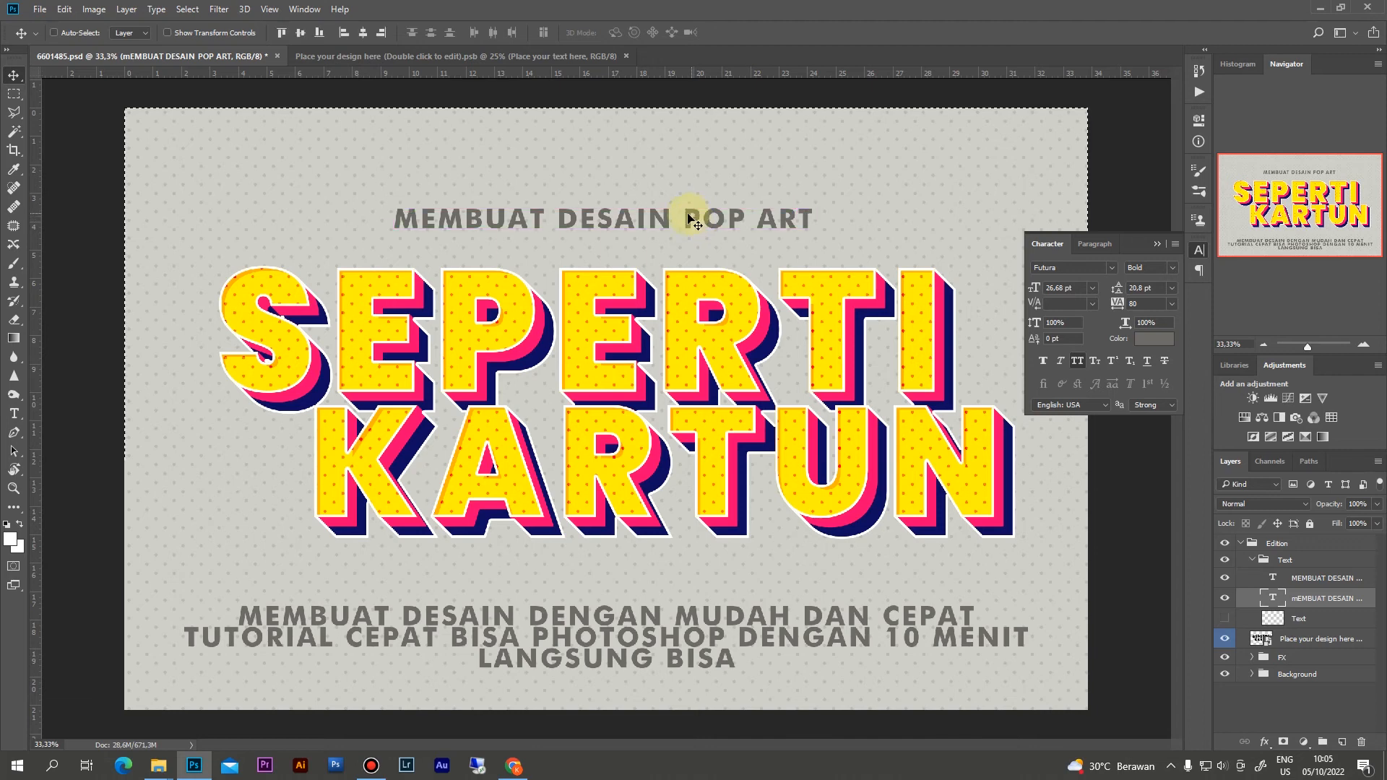
left_click(363, 32)
key("ctrl+d")
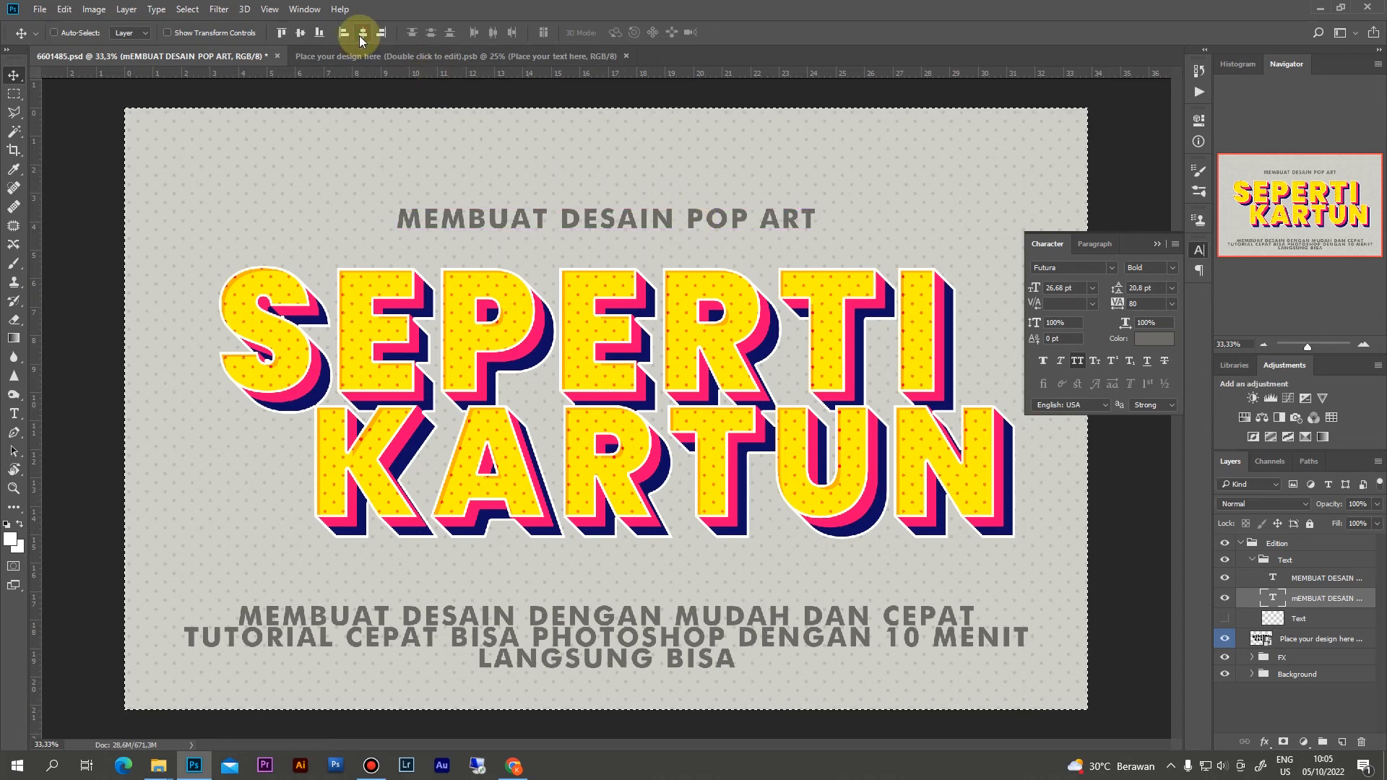
Move the three-line text up closer beneath KARTUN and scale it proportionally around its centre to about 73%
left_click_drag(648, 616, 654, 559)
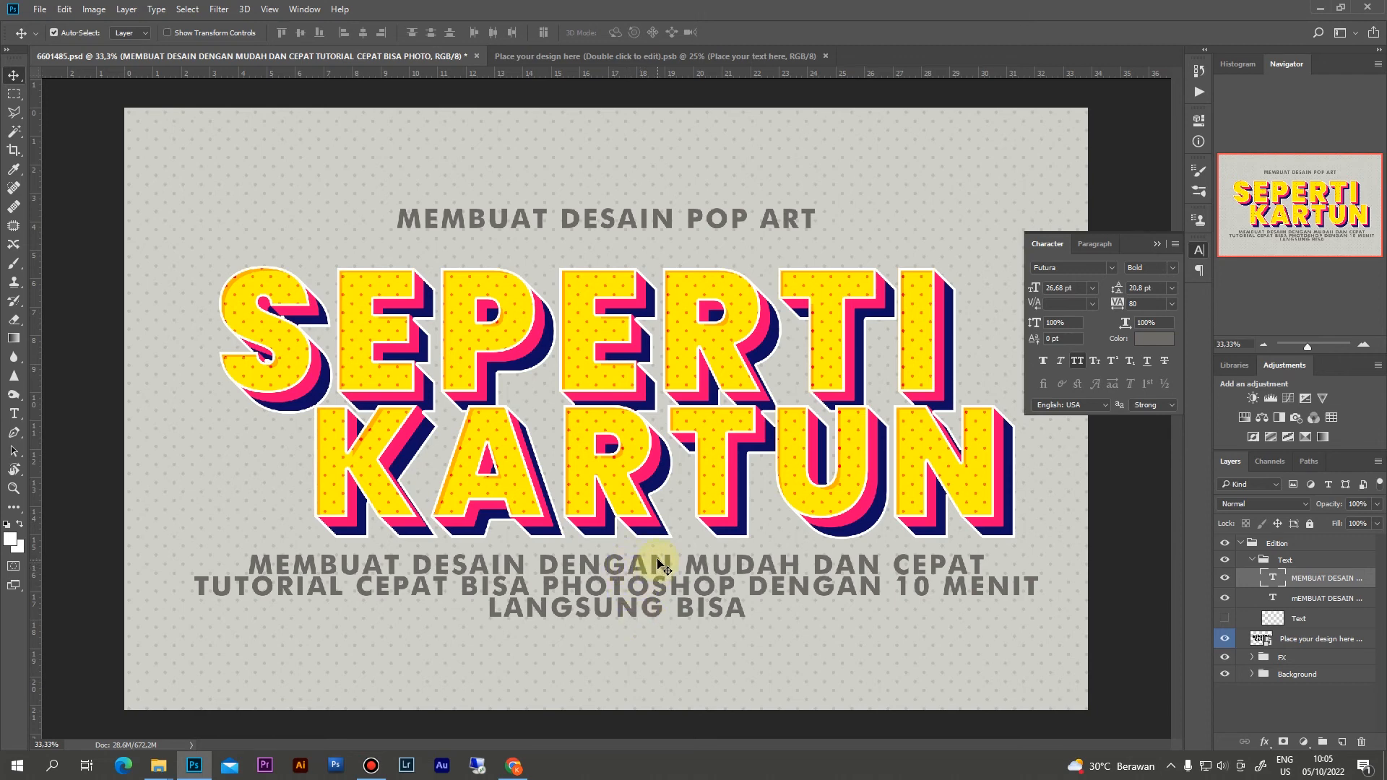
key("ctrl+t")
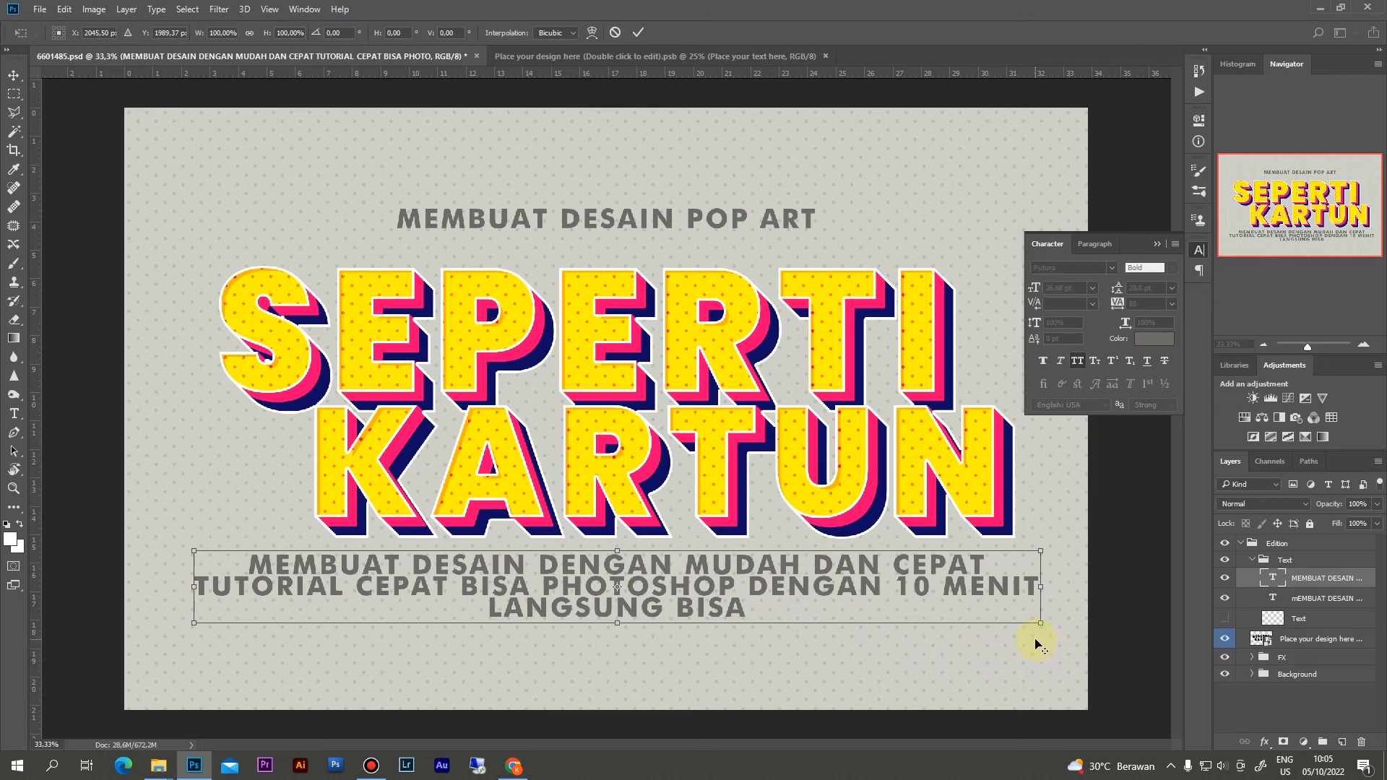
left_click(995, 610, "alt")
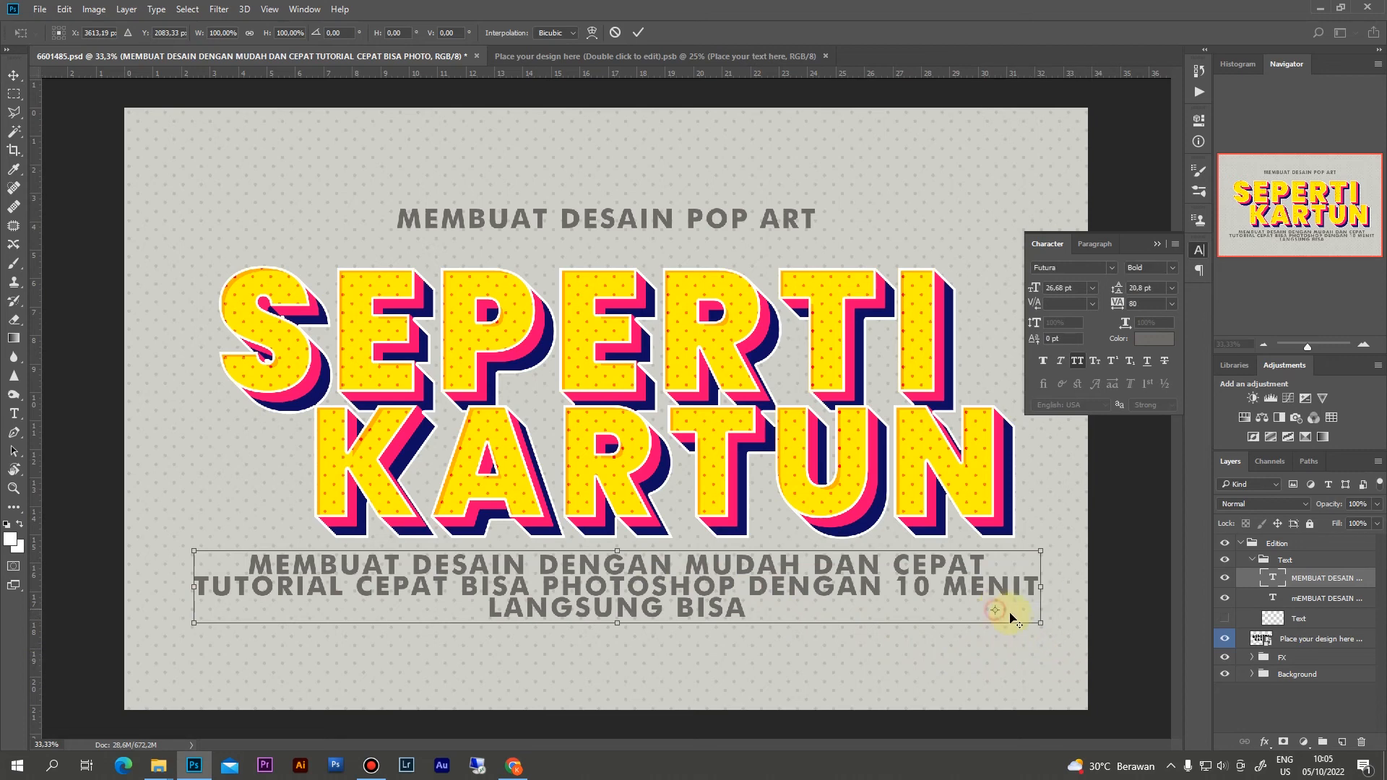
left_click(617, 586, "alt")
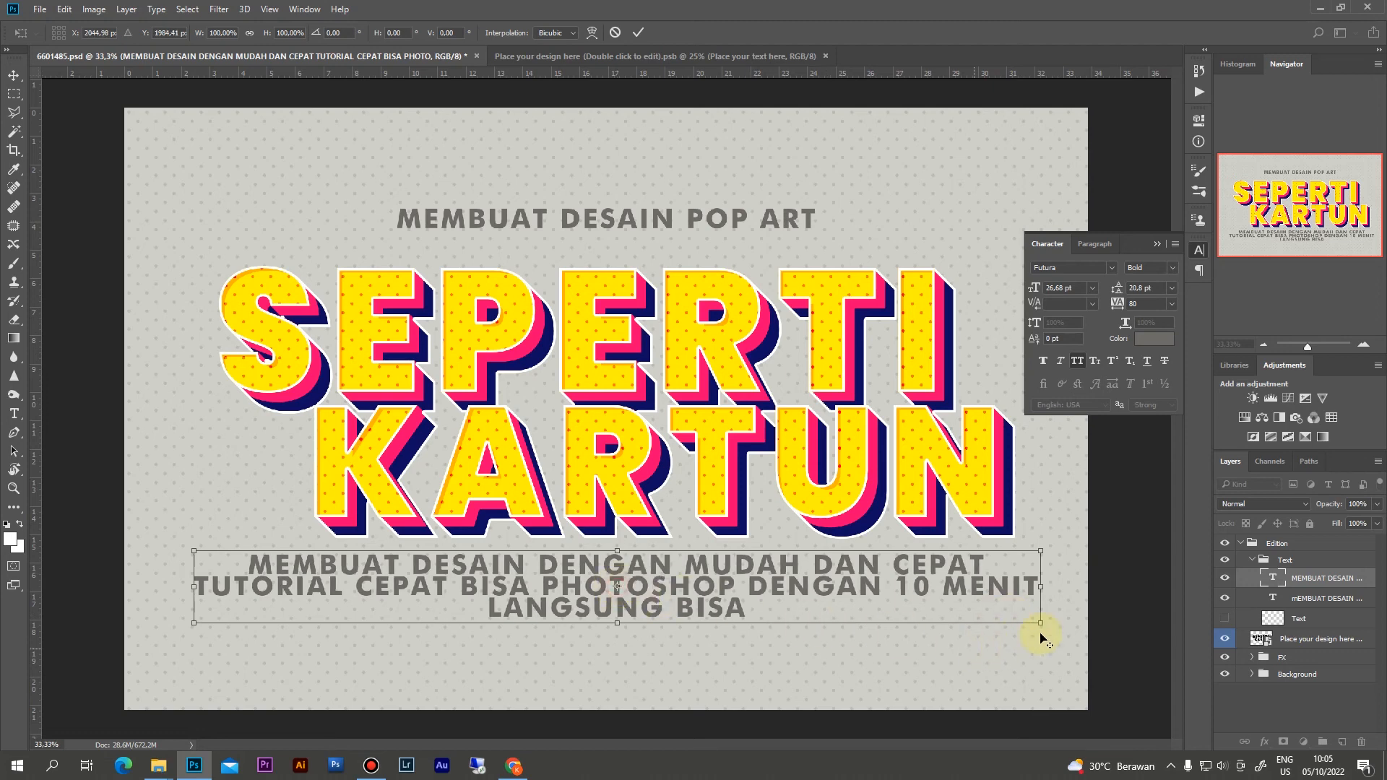
left_click_drag(1039, 622, 928, 592)
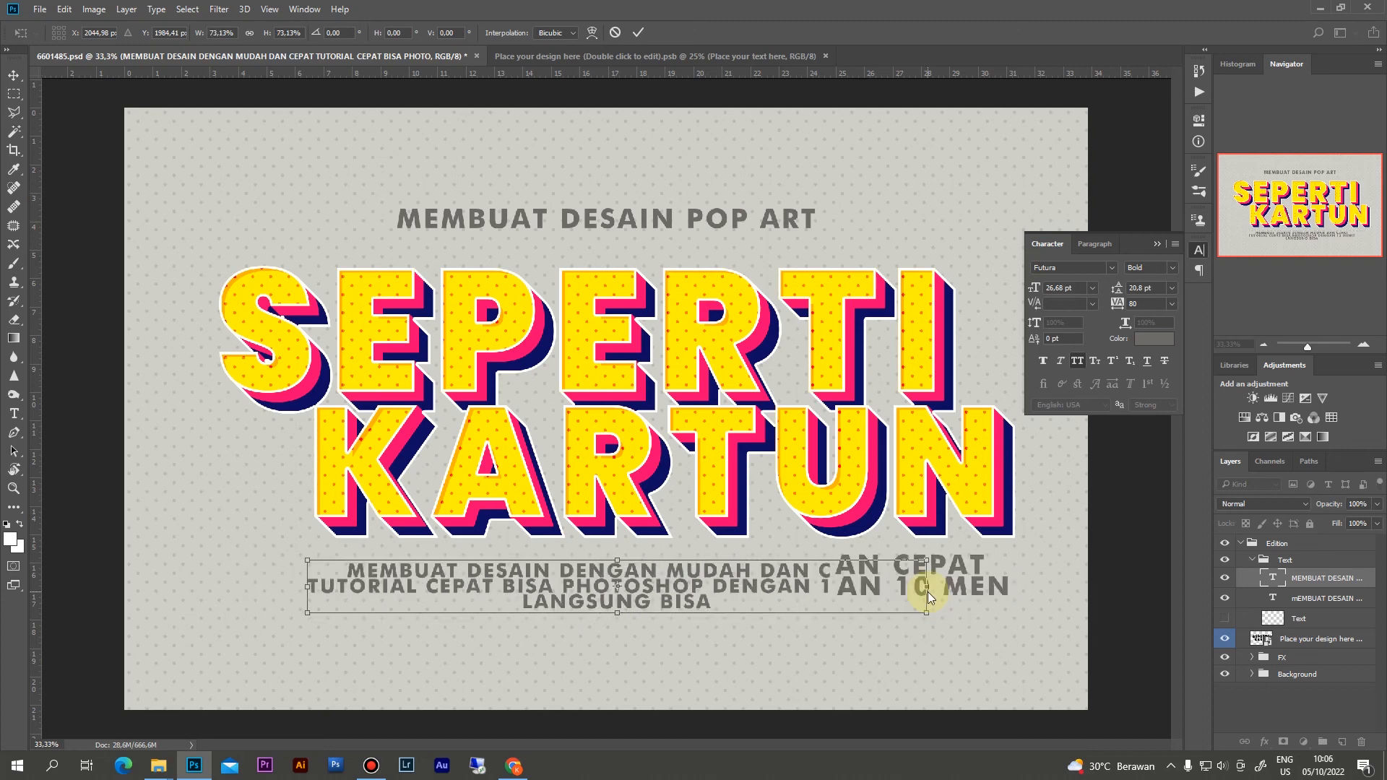
key("Return")
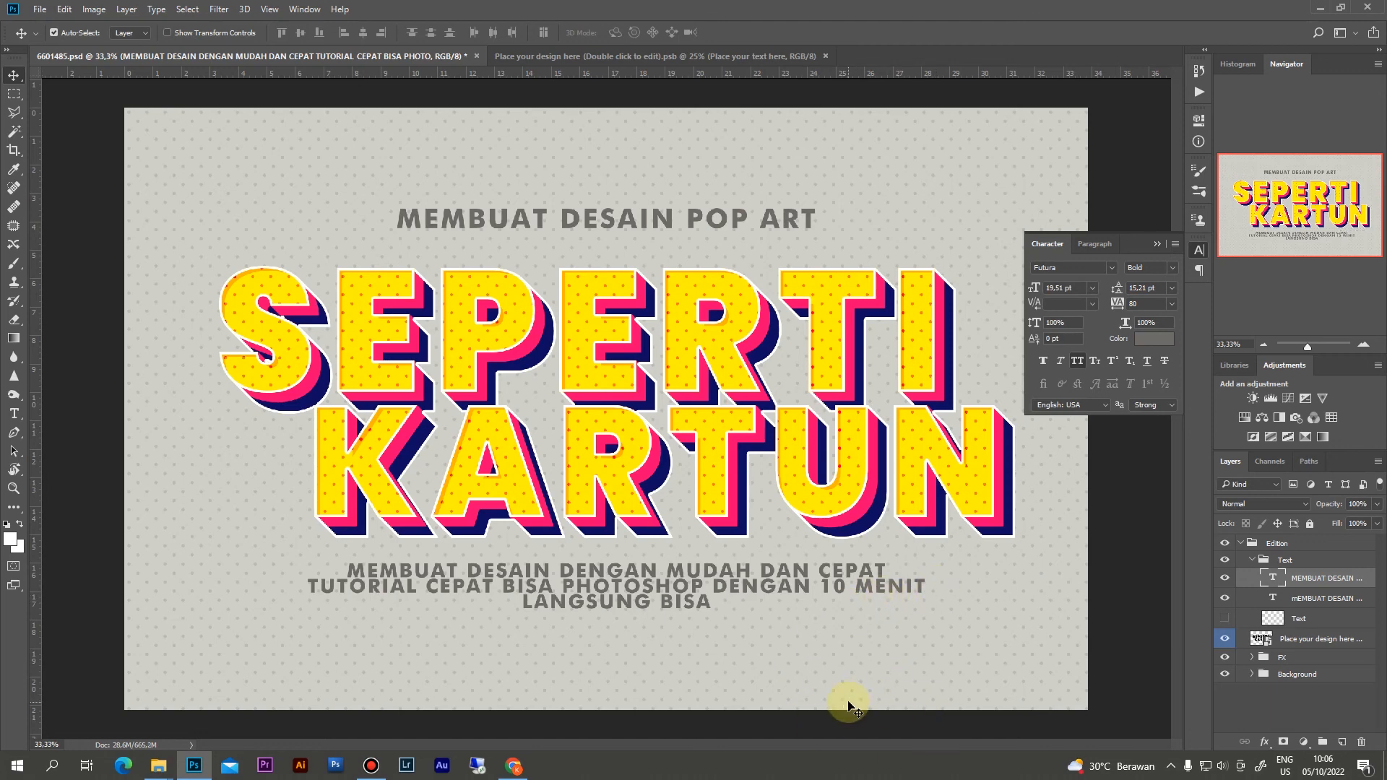
Centre the three-line text horizontally on the canvas and deselect
key("ctrl+a")
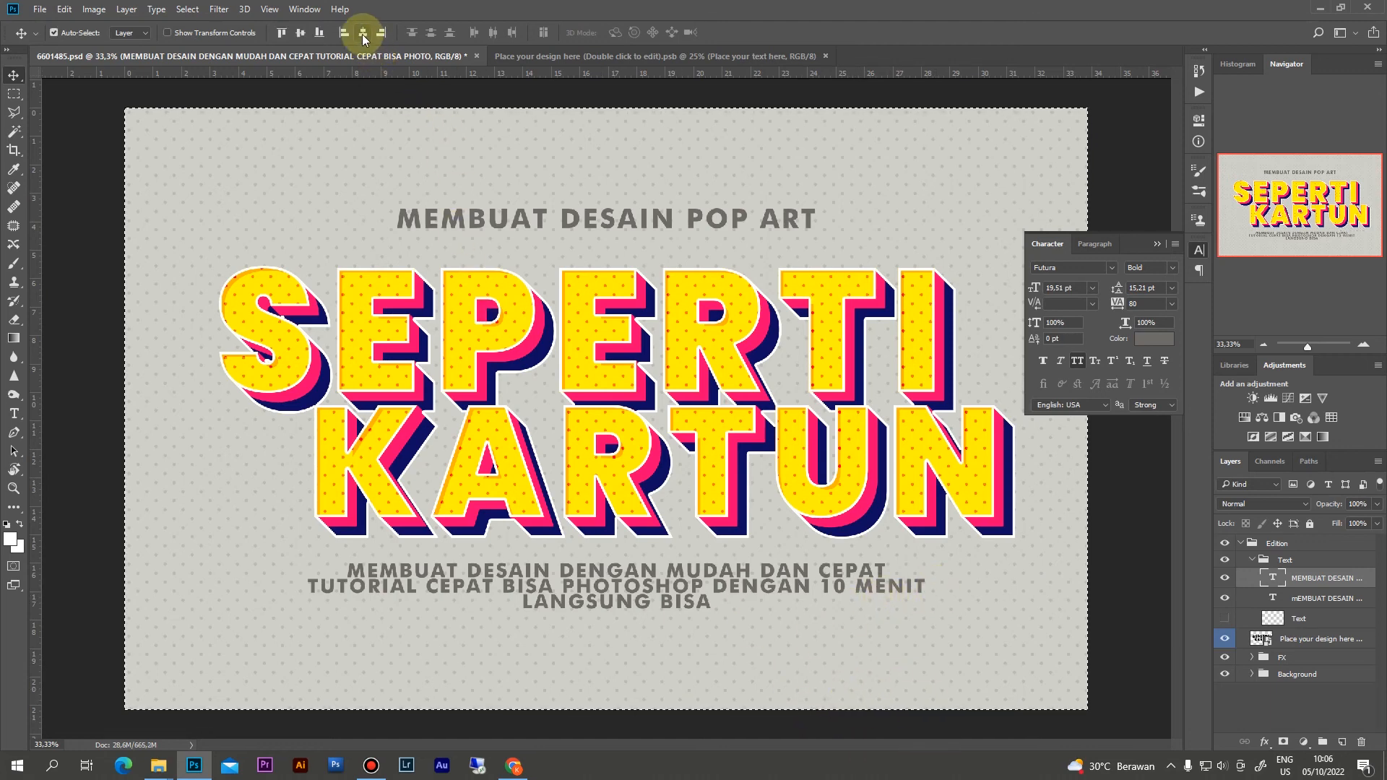
left_click(363, 33)
key("ctrl+d")
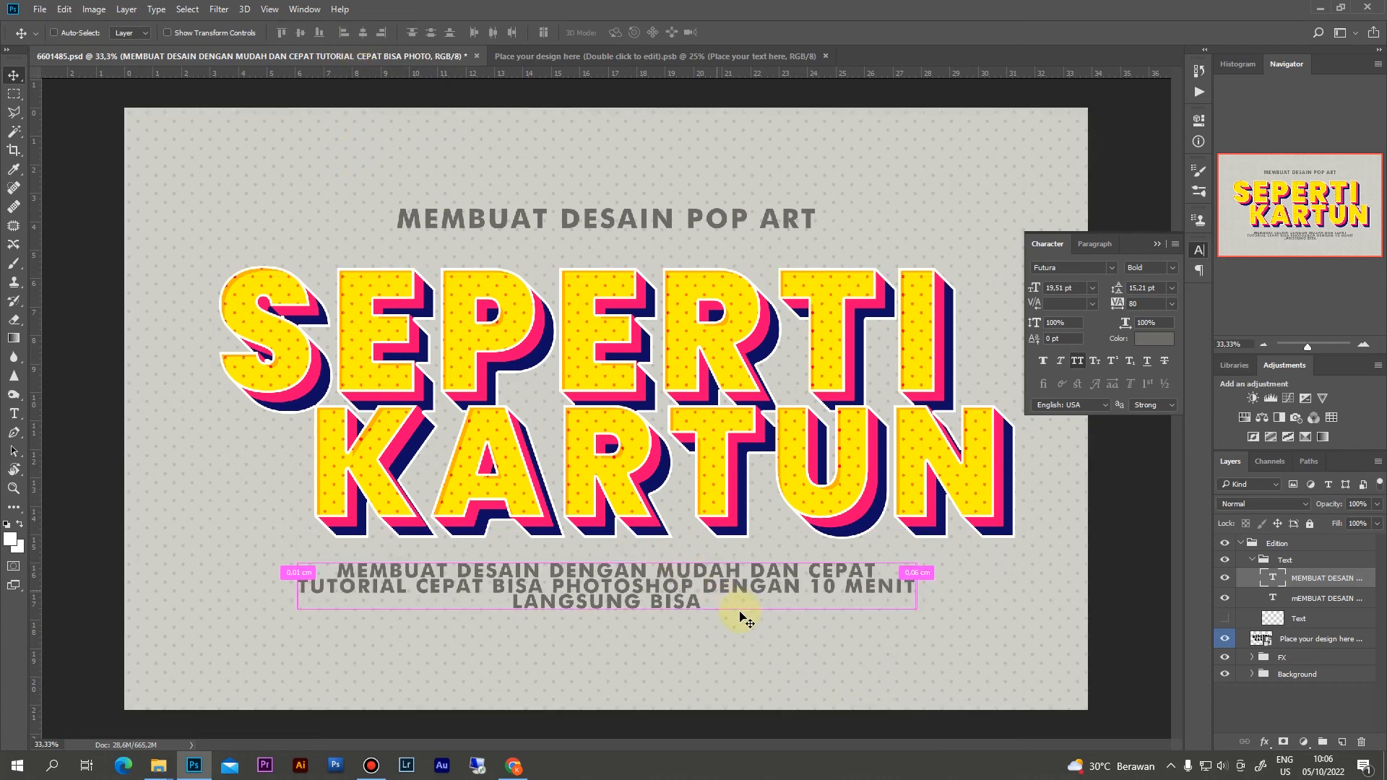
Nudge the three-line text slightly down to fine-tune its gap below KARTUN
key("shift+Down")
key("shift+Down")
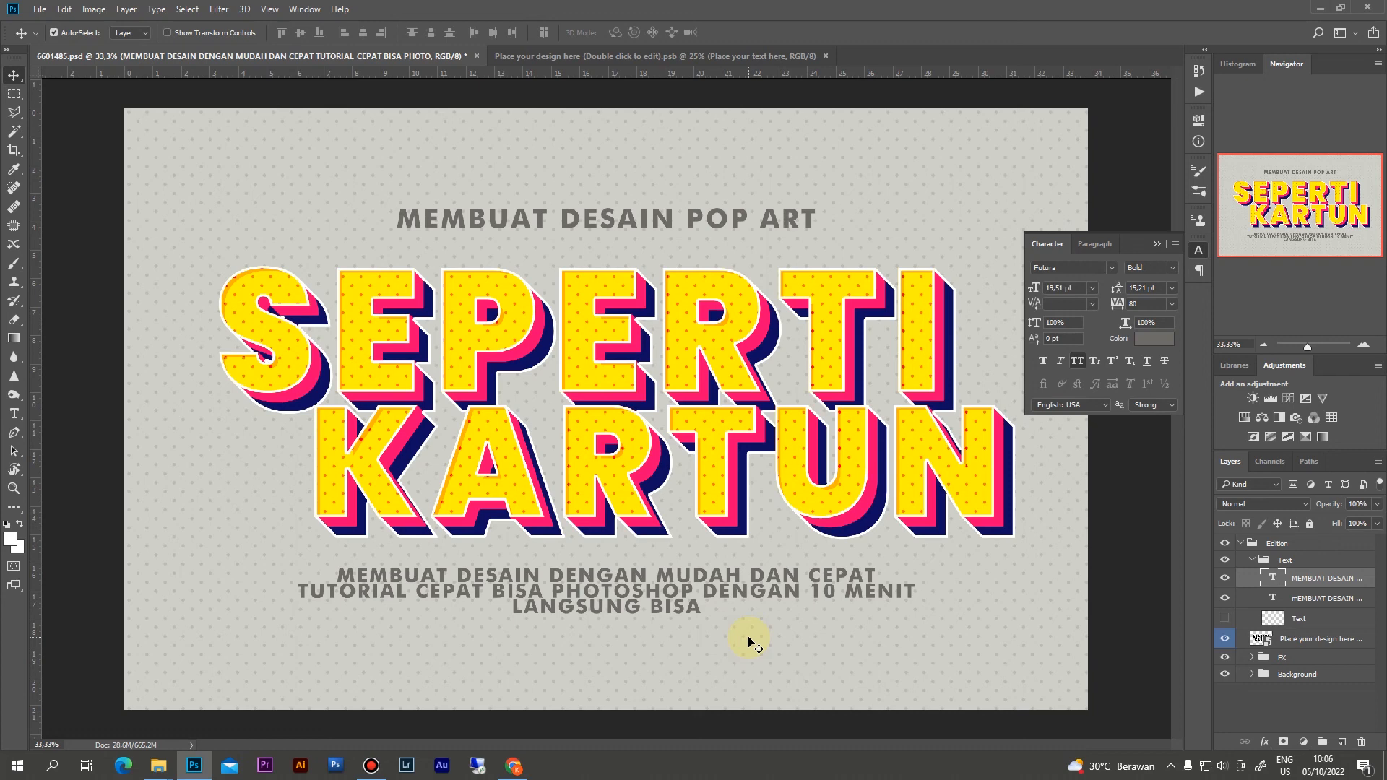
key("shift+Down")
key("shift+Up")
key("shift+Up")
key("ctrl+minus")
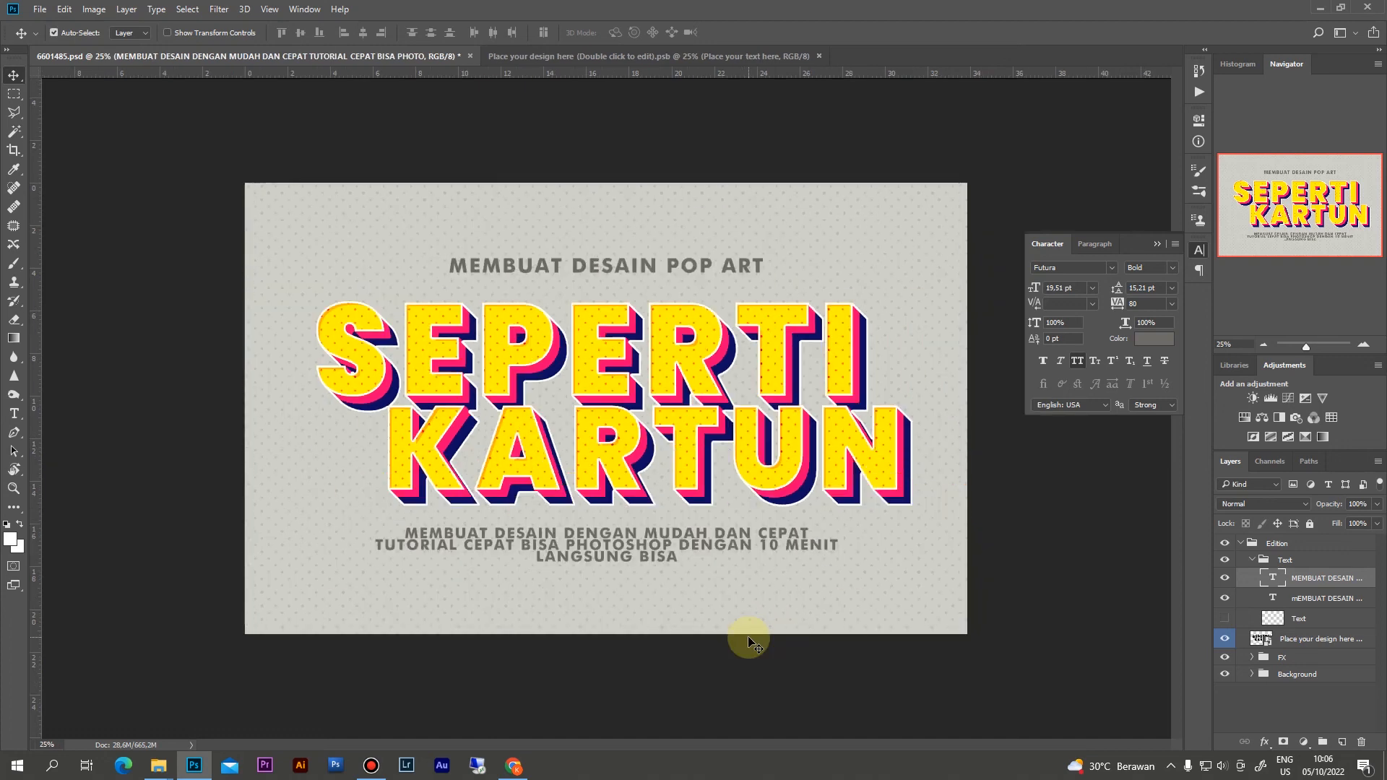